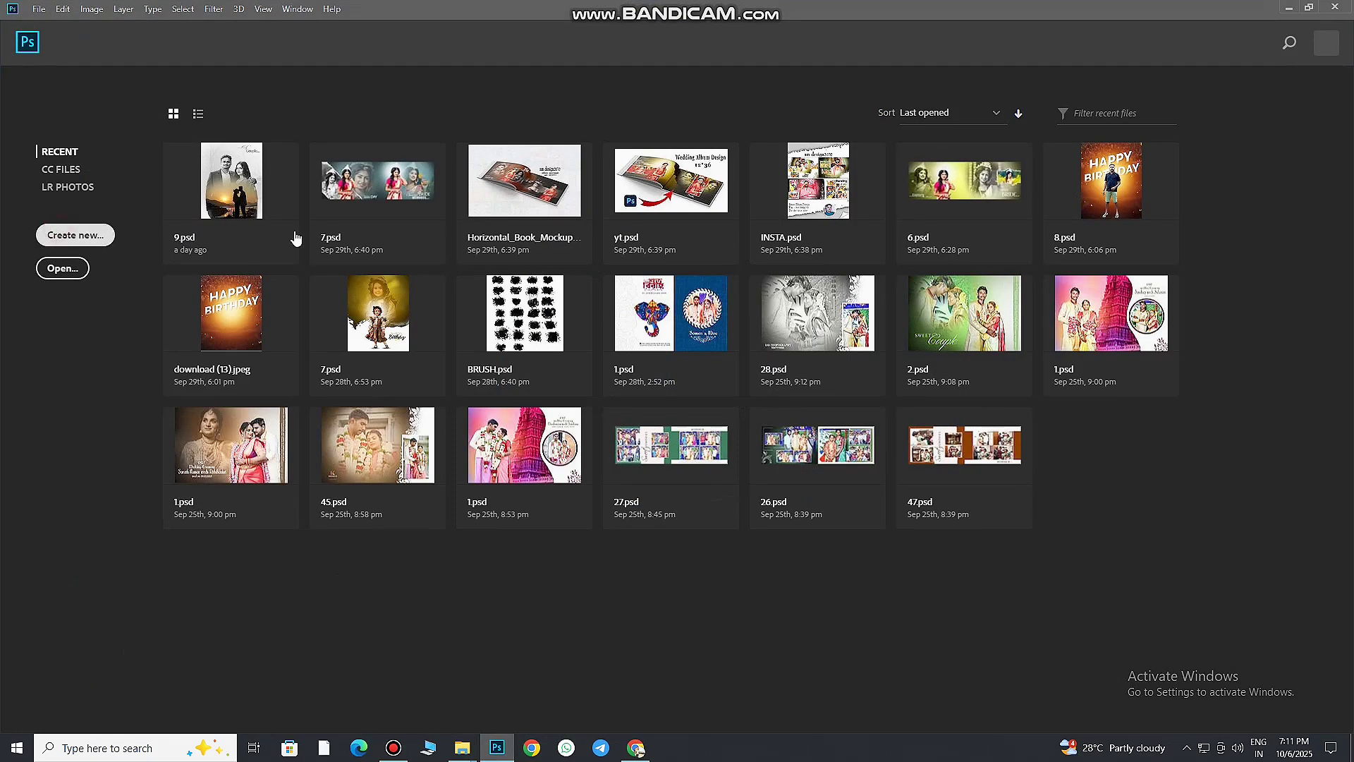
- Create a new 36 × 12 inch blank document for the album spread
key(ctrl+n)
click(508, 308)
click(960, 594)
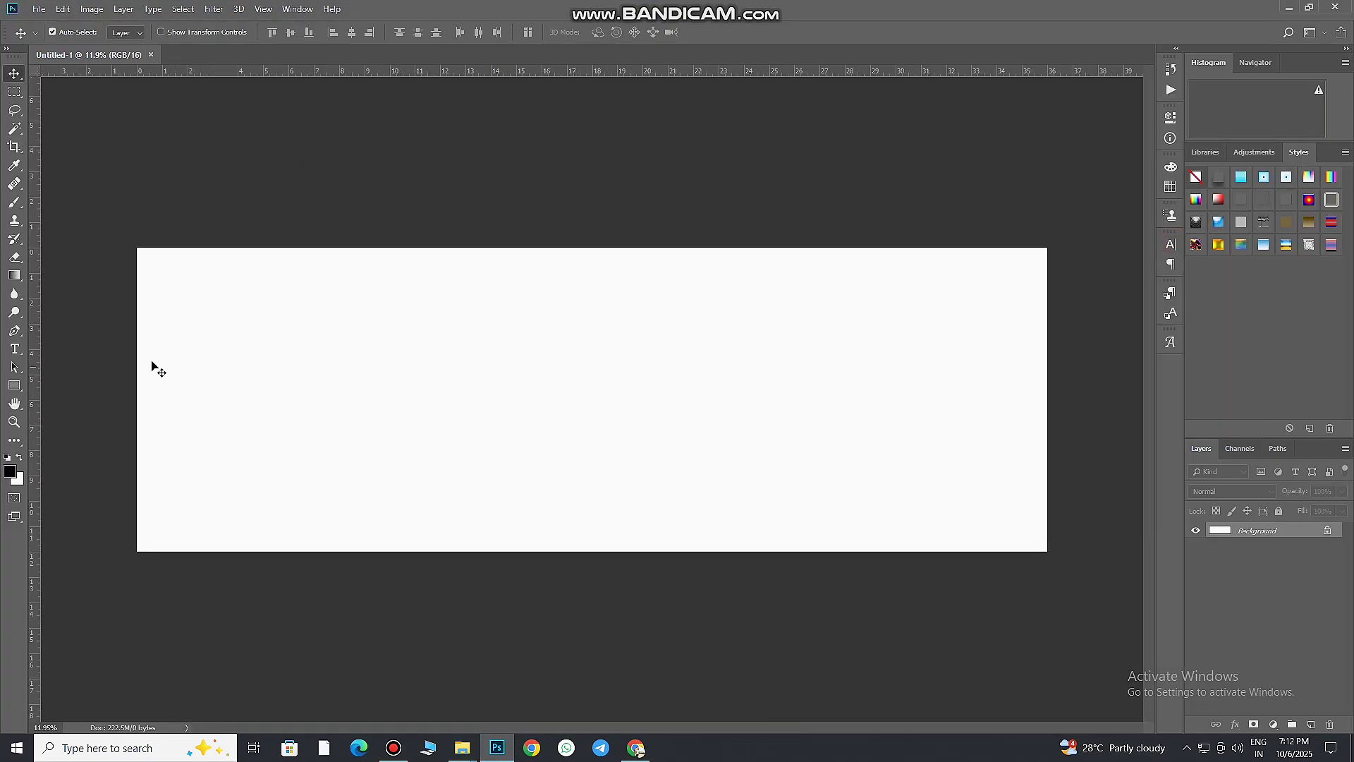
- Place a vertical guide at 18 inches to mark the spread's centre
drag(34, 392, 597, 318)
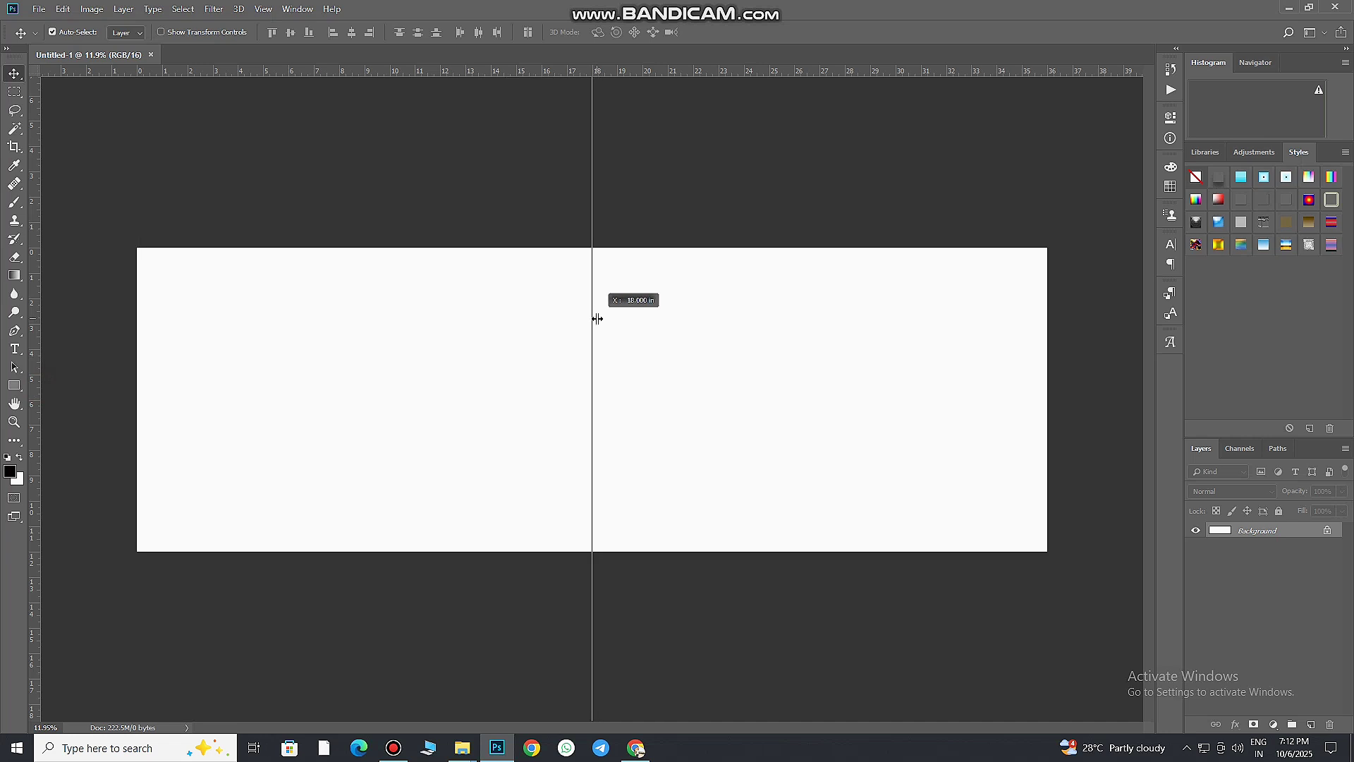
scroll(641, 206, up, 5)
scroll(609, 277, down, 5)
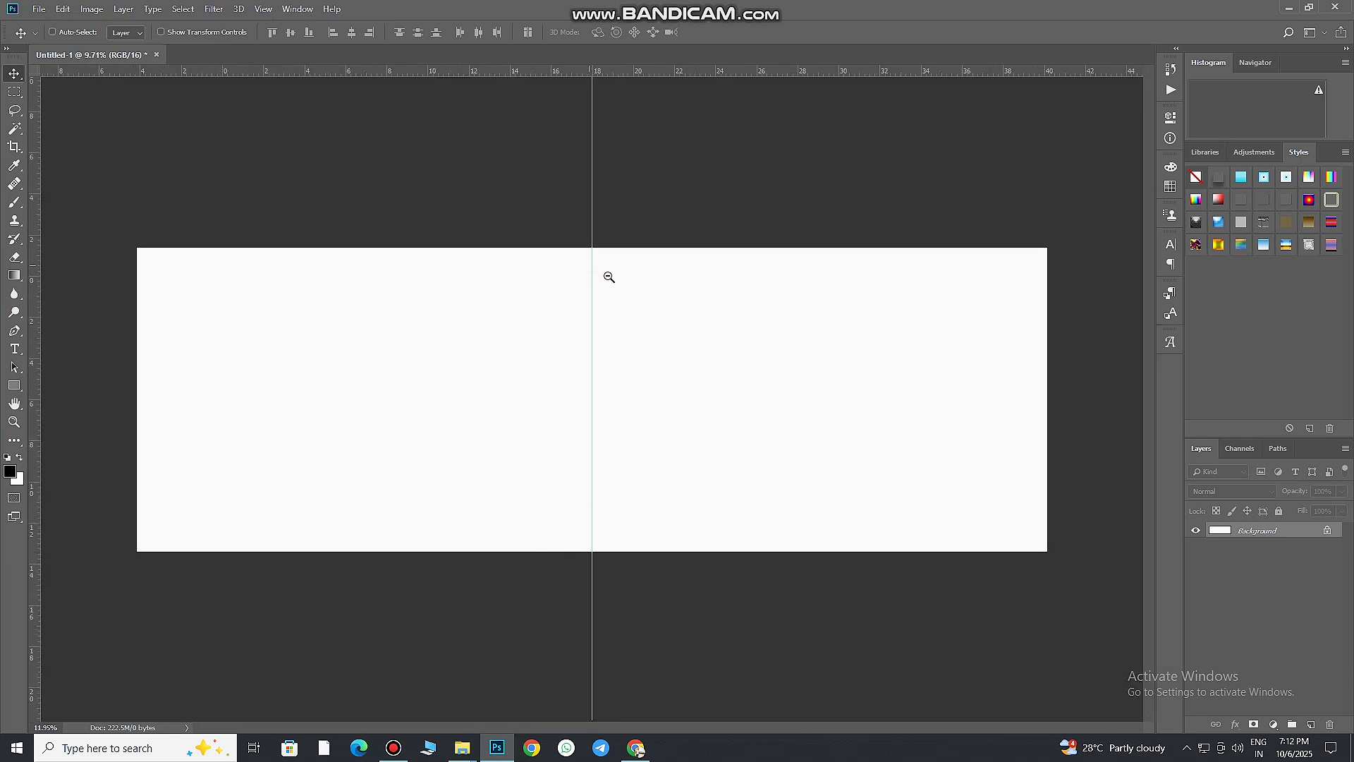
scroll(609, 277, up, 1)
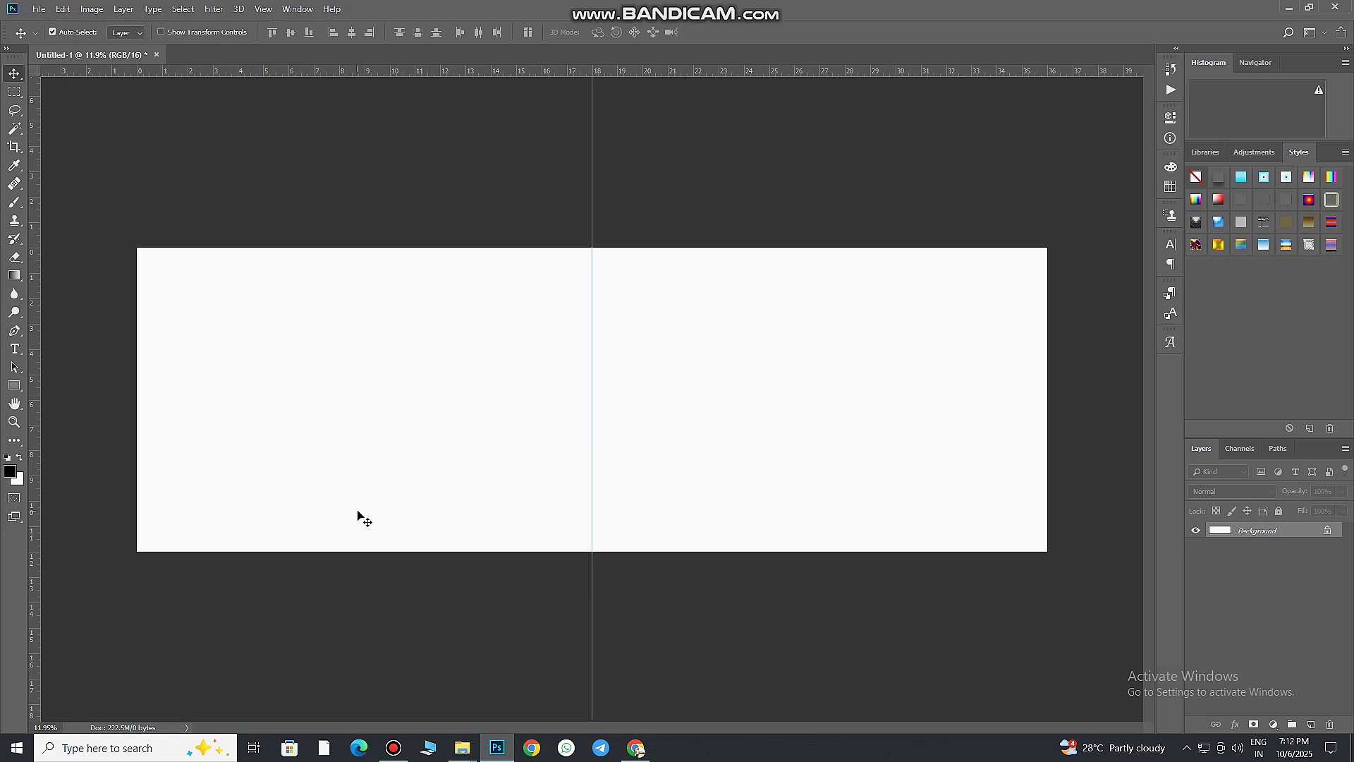
click(462, 750)
- Go to D: > all item > brush png > BRUSH PNG and drag Mask Frame (1) onto the spread
click(91, 427)
double_click(465, 165)
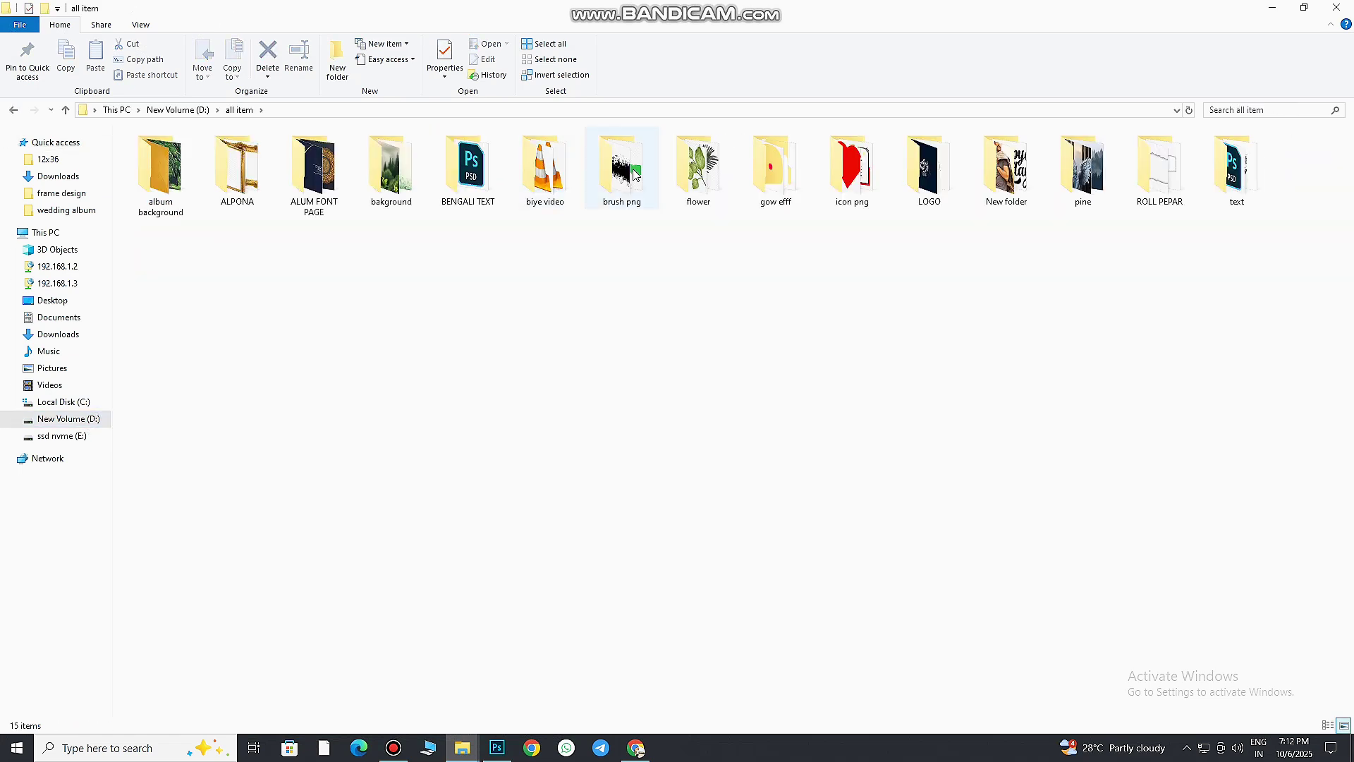
double_click(636, 175)
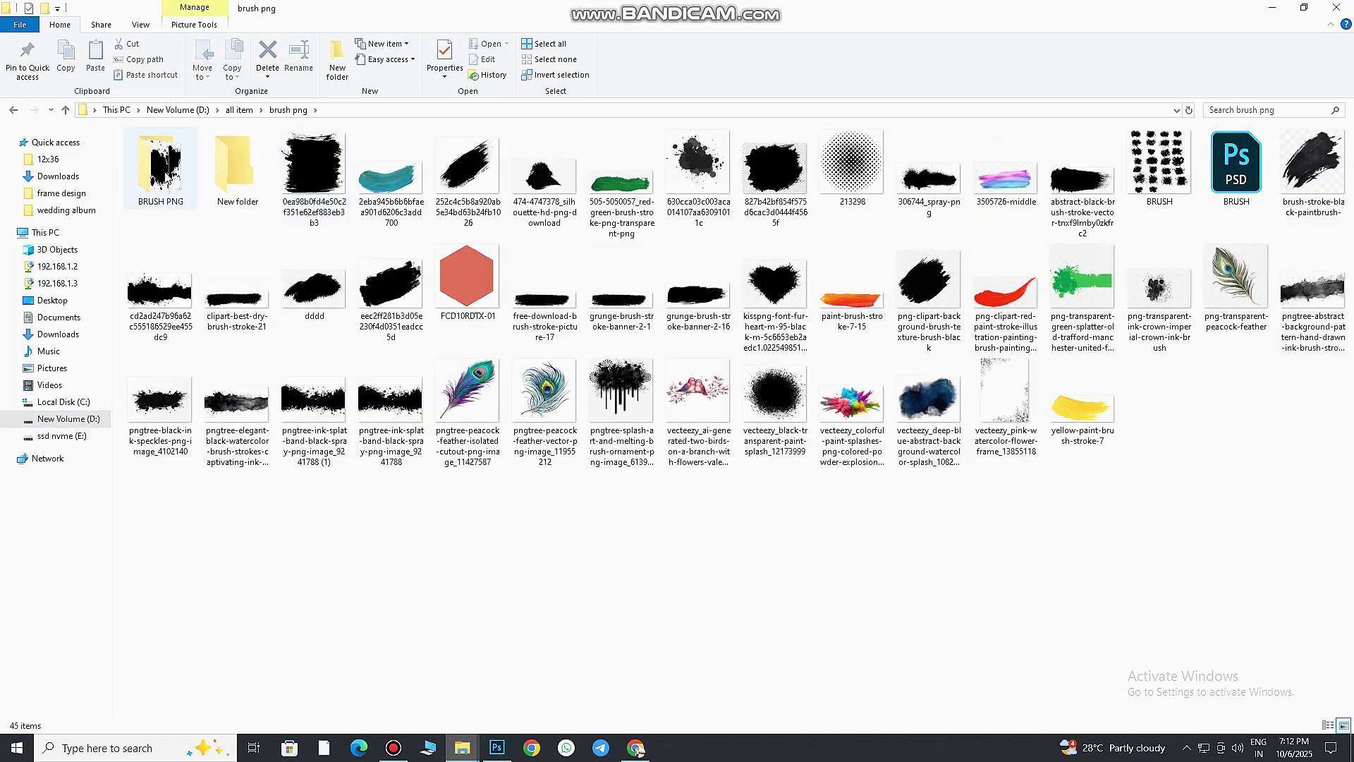
double_click(161, 168)
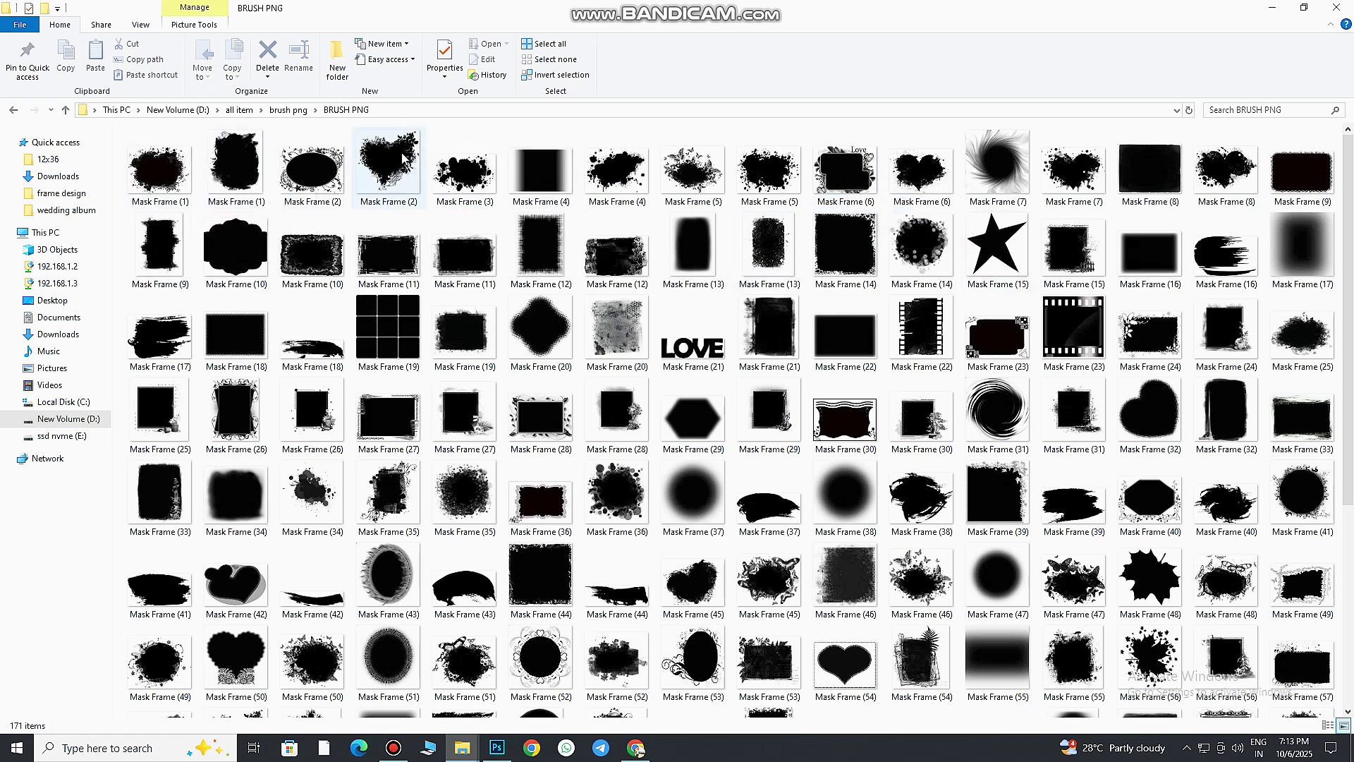
mouse_move(236, 168)
mouse_down()
mouse_move(506, 753)
mouse_move(729, 387)
mouse_move(910, 360)
mouse_move(930, 418)
mouse_move(643, 423)
mouse_up()
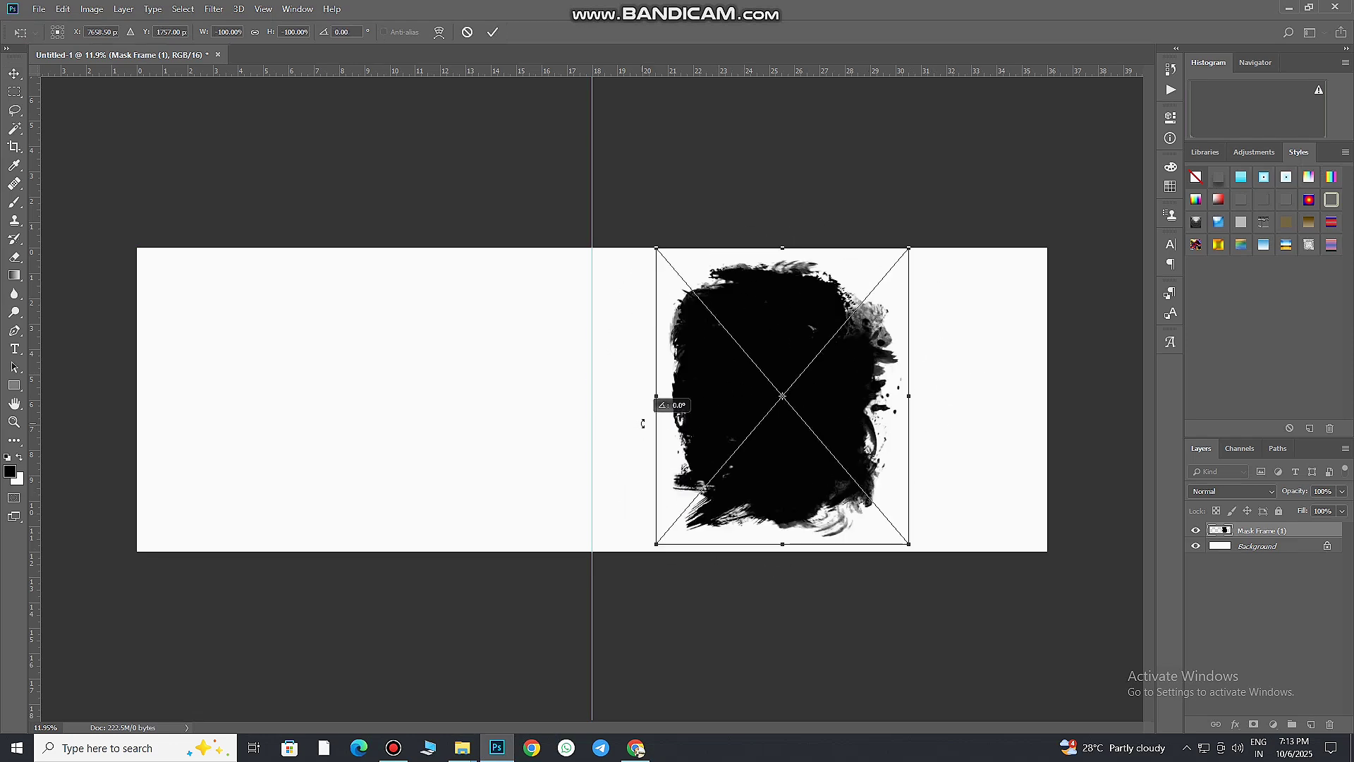
- Move the ink-splash mask frame right and scale it up to cover the right page
drag(789, 339, 860, 343)
drag(726, 544, 658, 572)
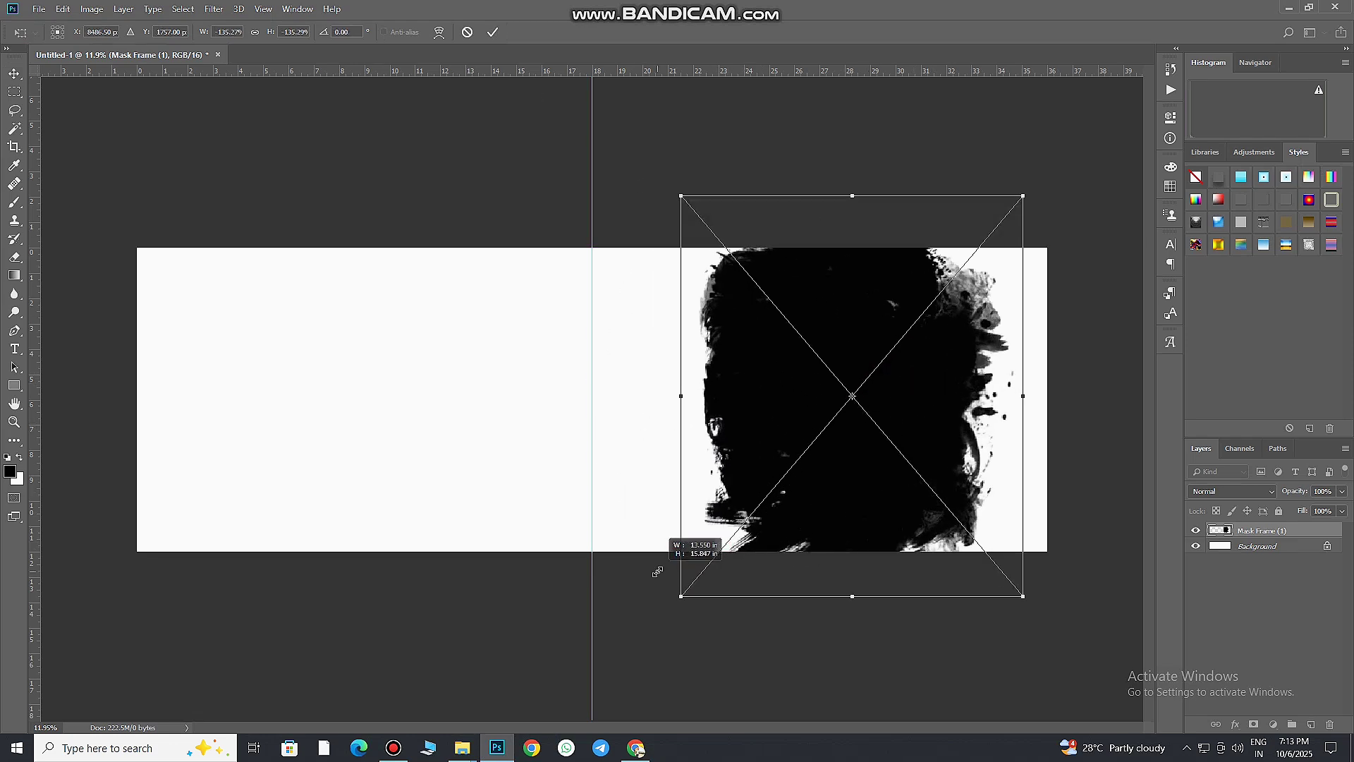
drag(869, 363, 885, 372)
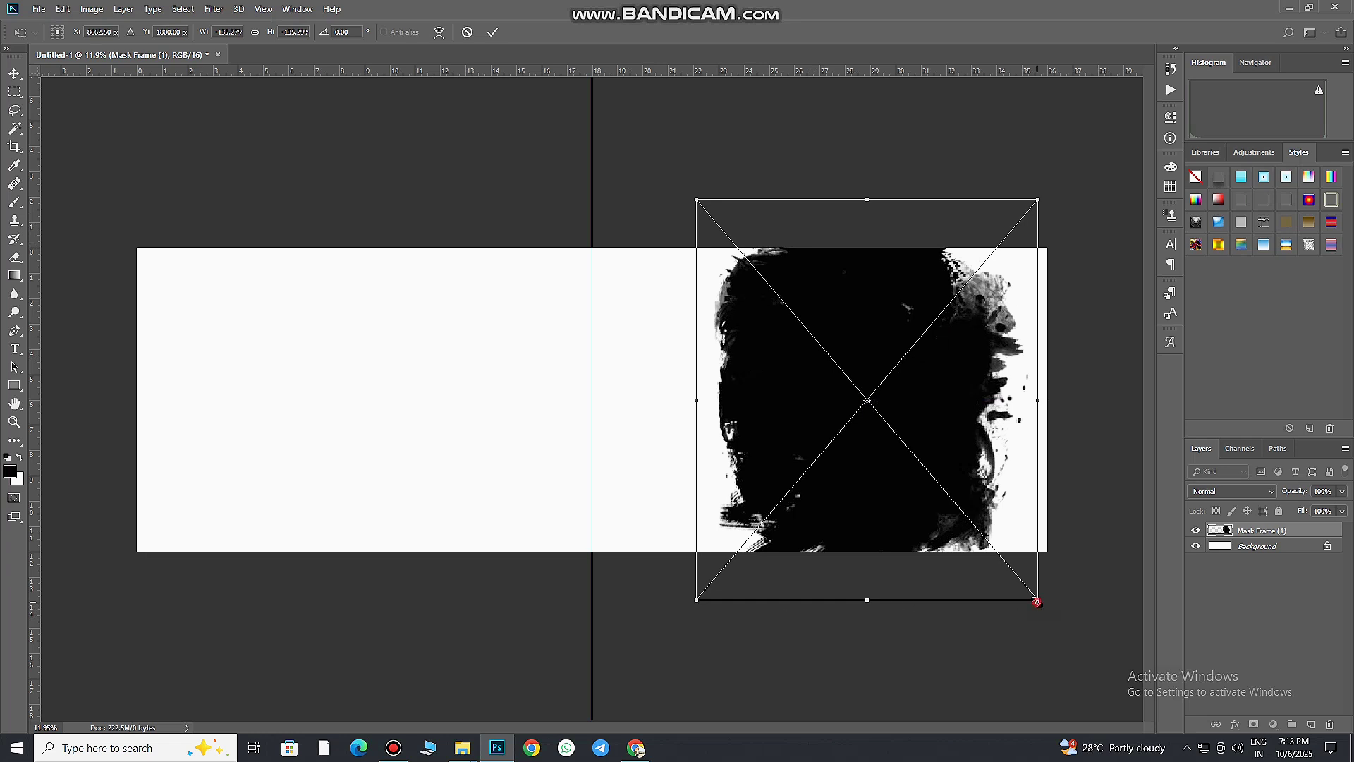
drag(1037, 602, 1035, 621)
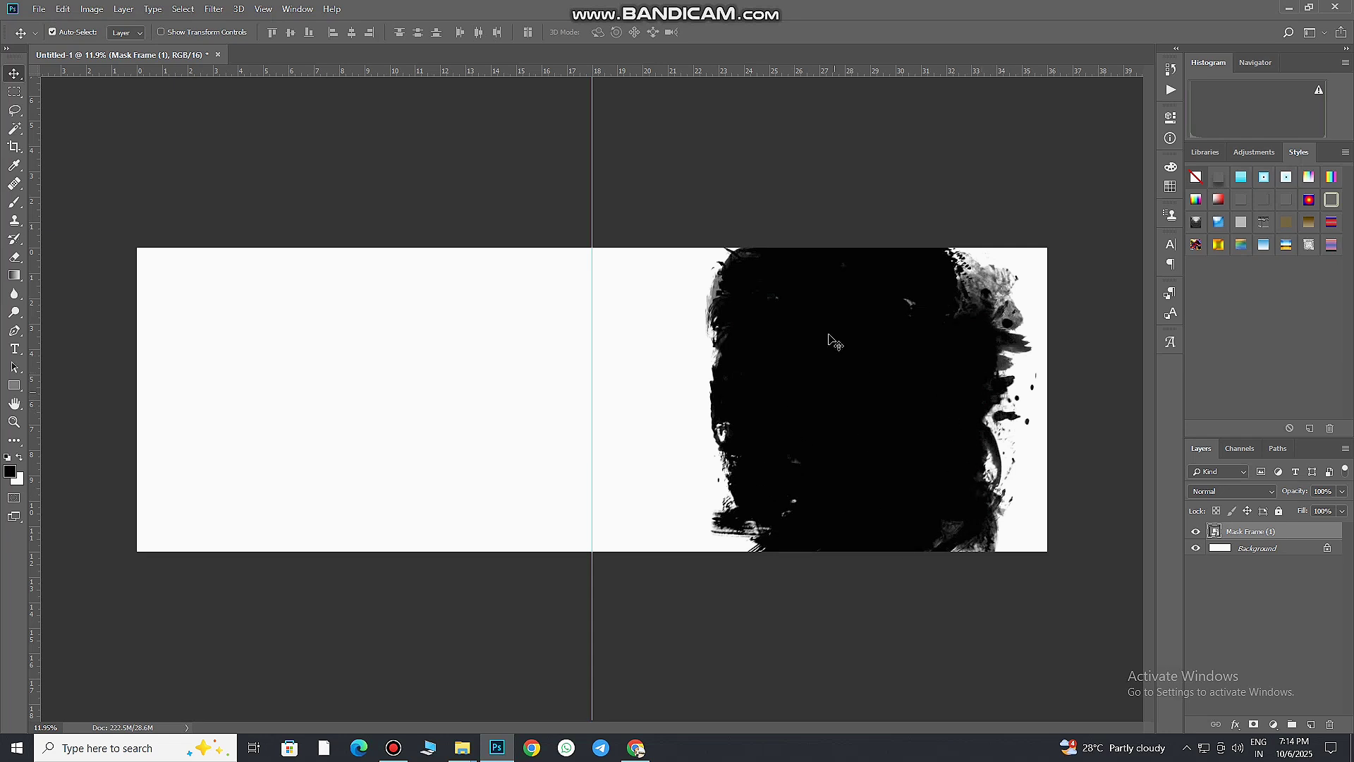
- Draw a black-filled rectangle across the canvas and shift it slightly right
key(u)
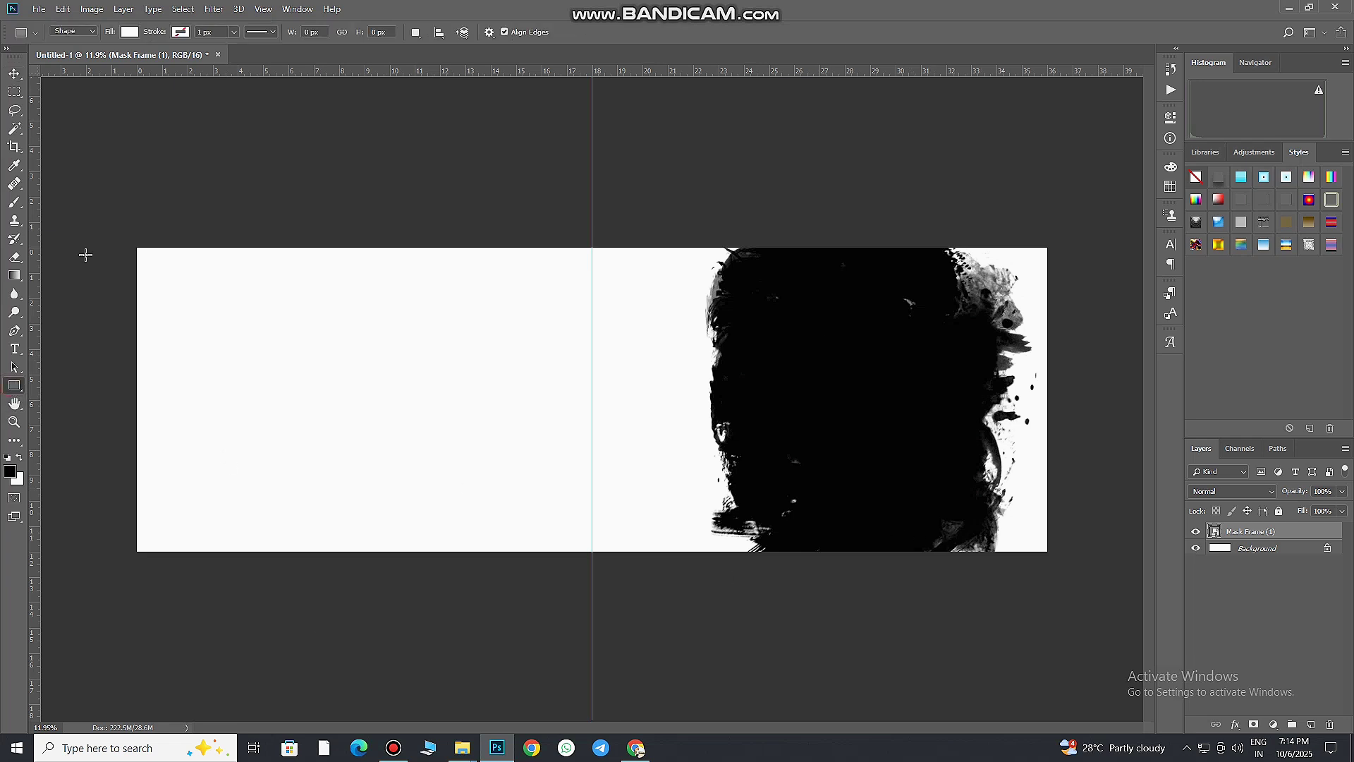
click(130, 32)
click(115, 202)
drag(115, 203, 817, 581)
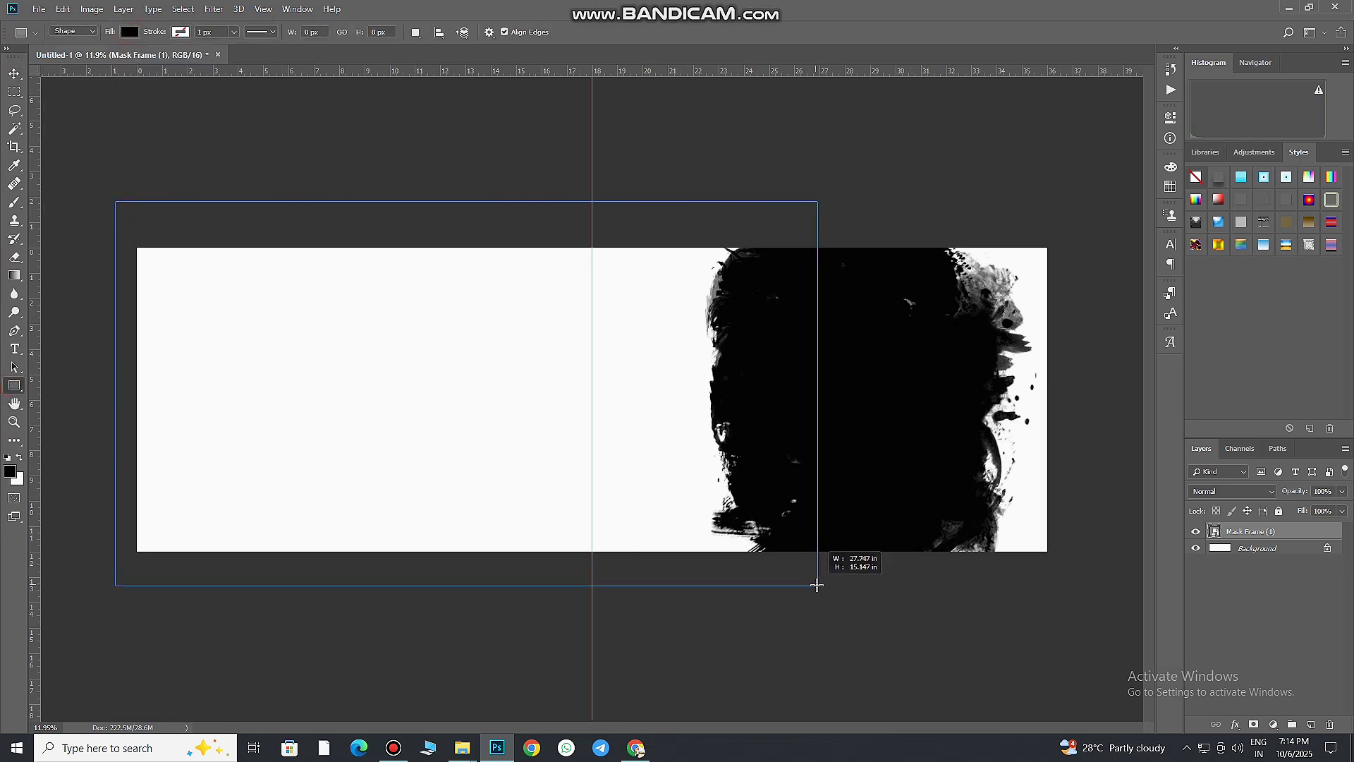
key(v)
mouse_move(499, 357)
mouse_down()
mouse_move(577, 357)
mouse_move(493, 357)
mouse_up()
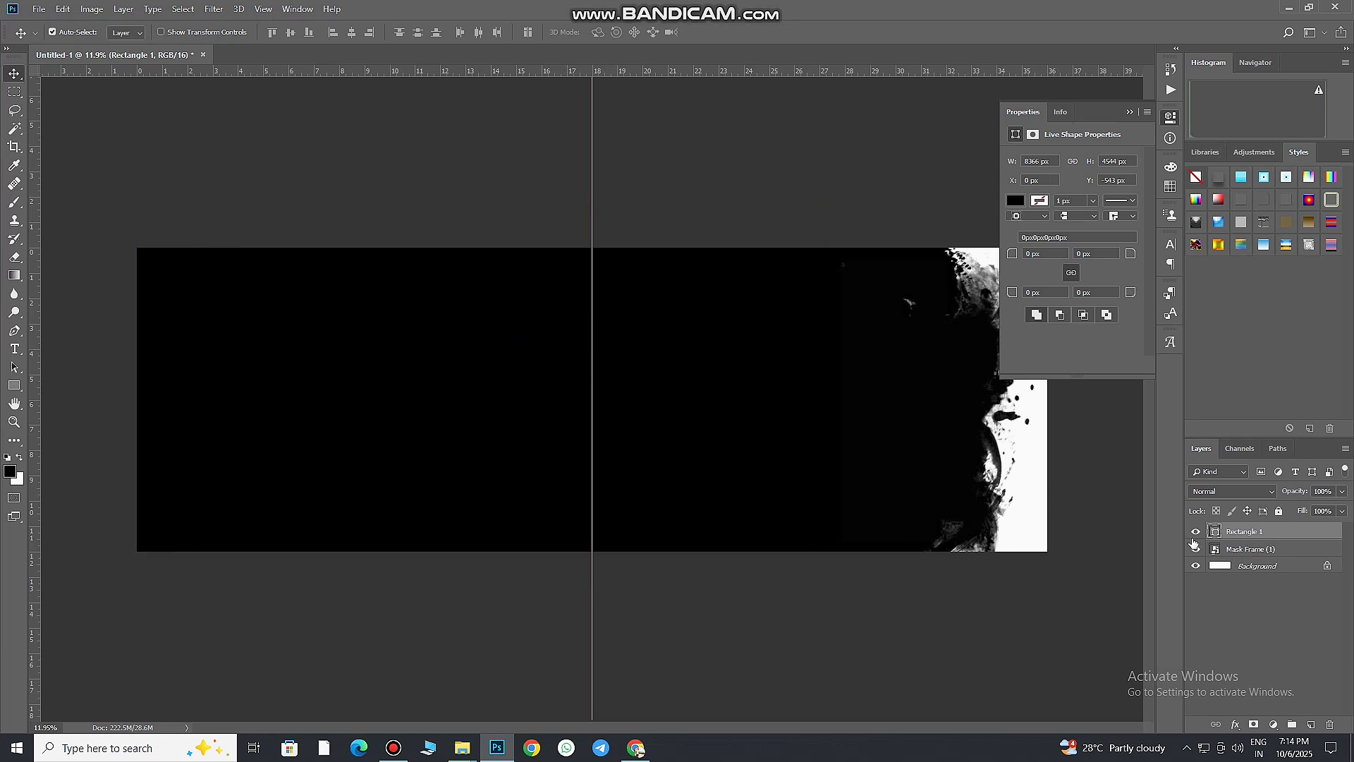
- Merge Visible the mask frame layer with the black rectangle into one layer
double_click(1215, 531)
click(1293, 458)
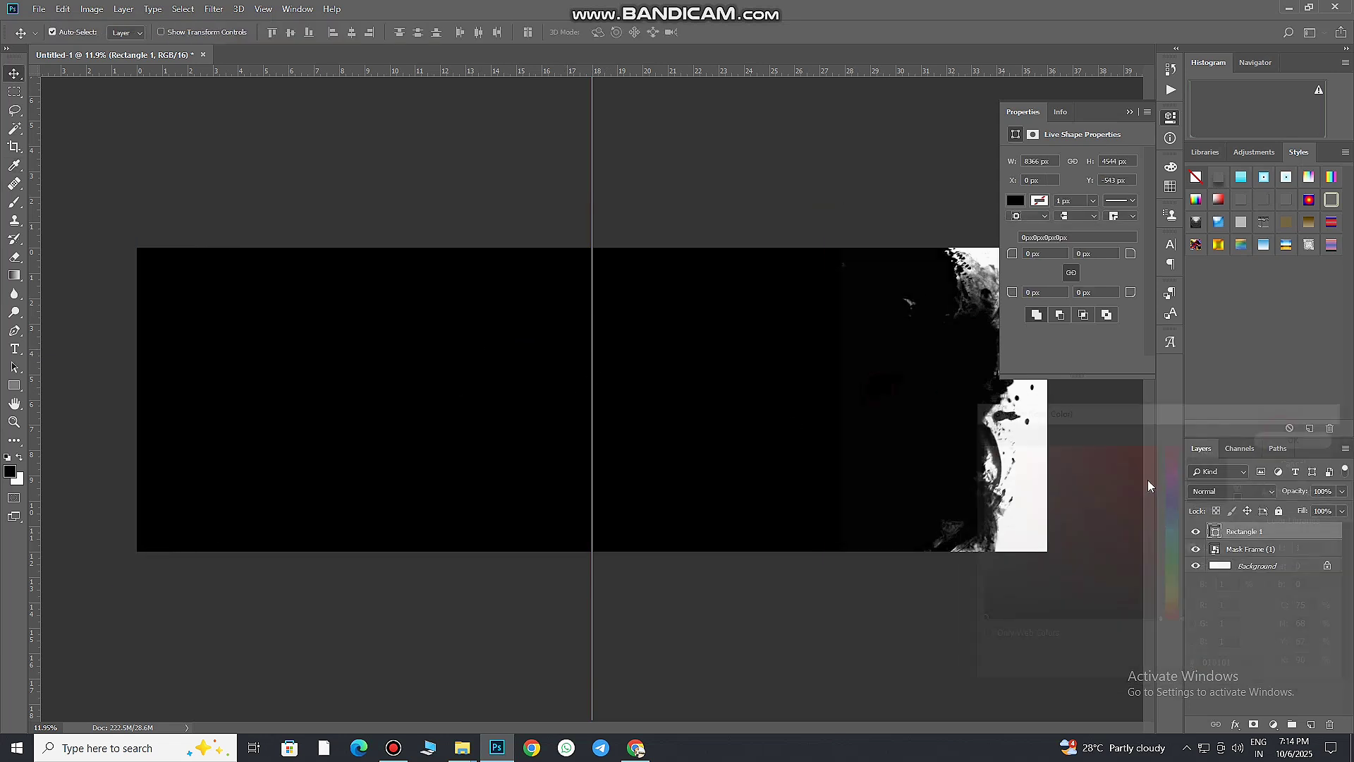
click(1169, 119)
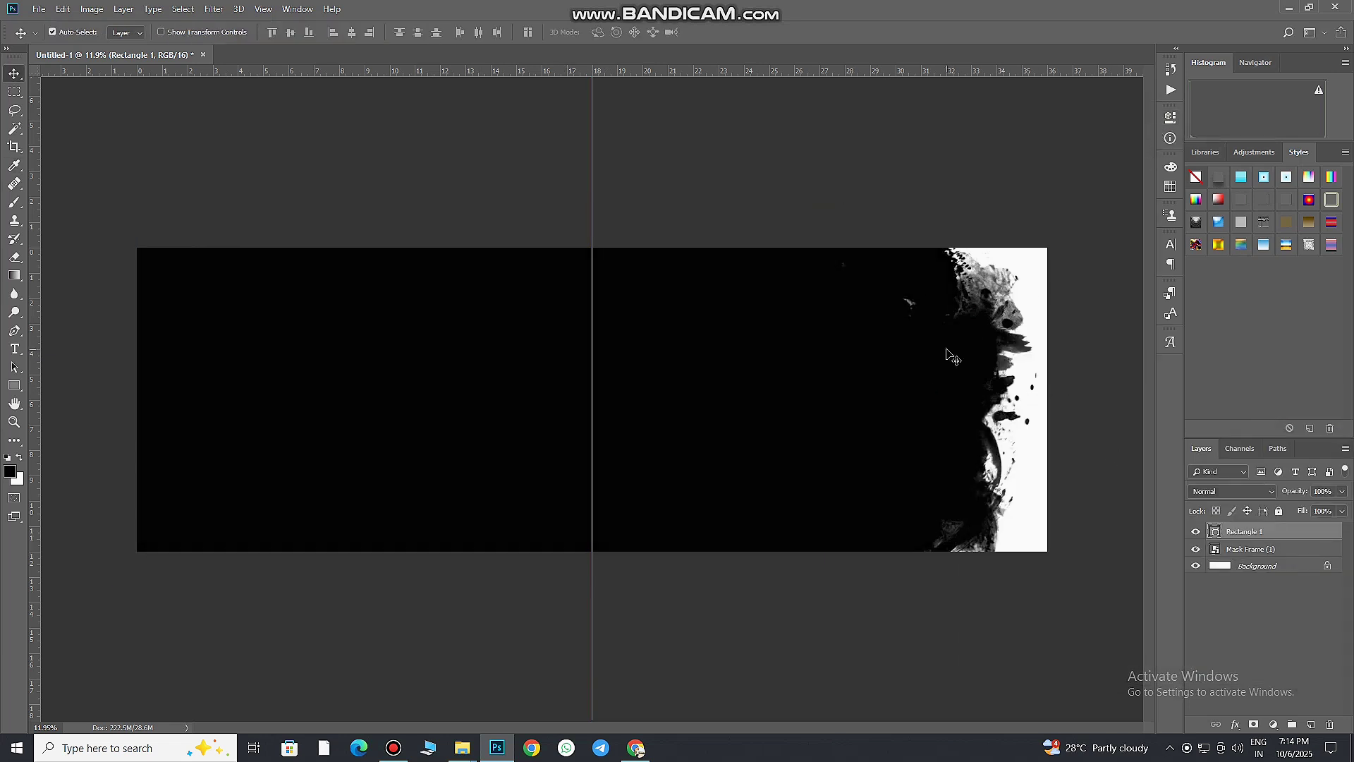
right_click(1277, 552)
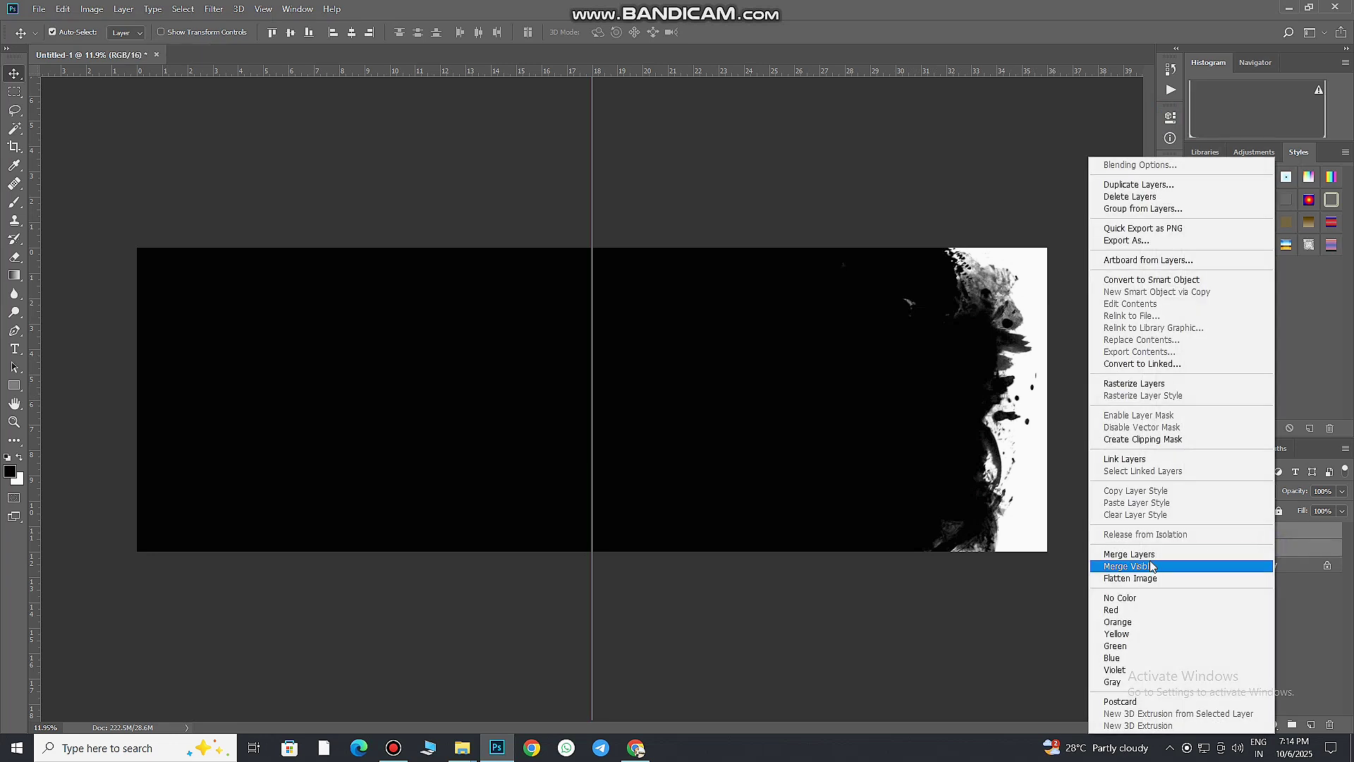
click(1129, 556)
drag(868, 462, 859, 462)
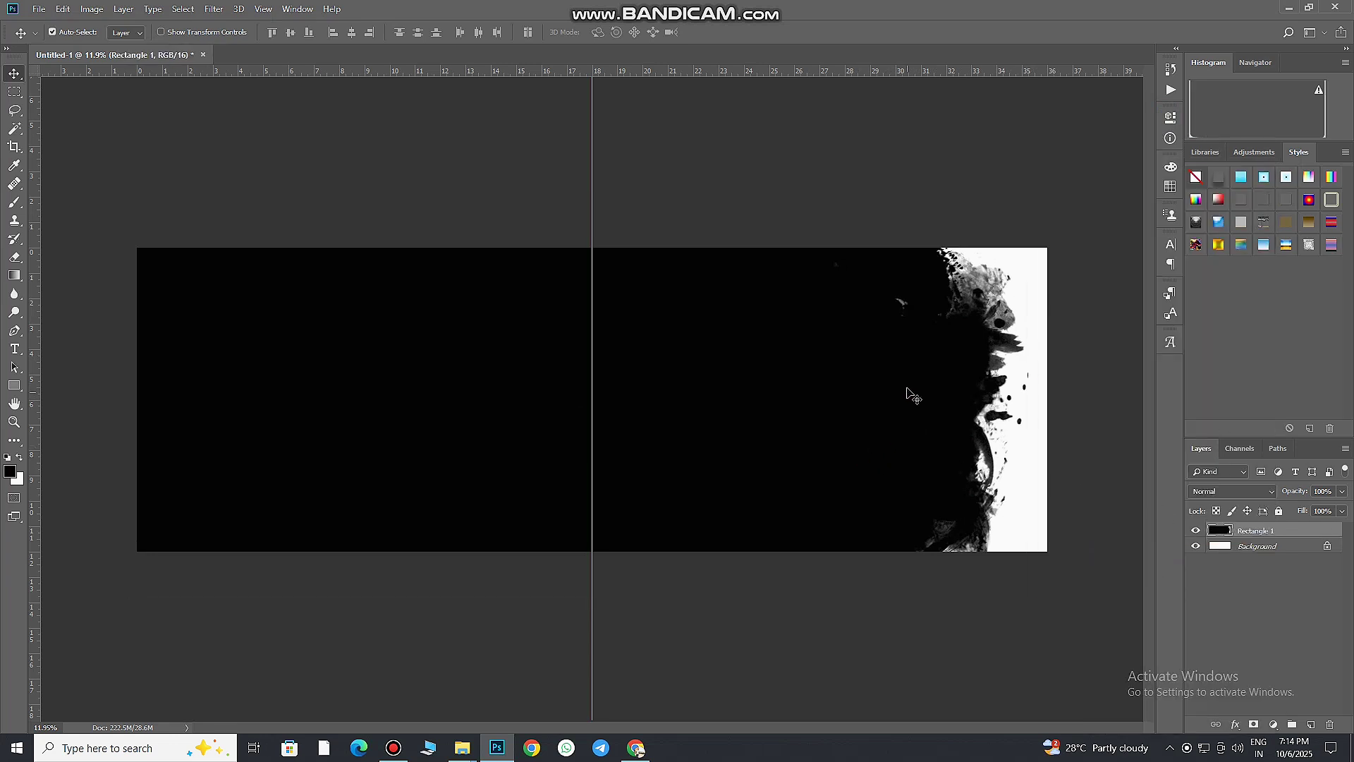
- Drag bride photo IMG_5556 from the JPEG folder into the spread
click(462, 750)
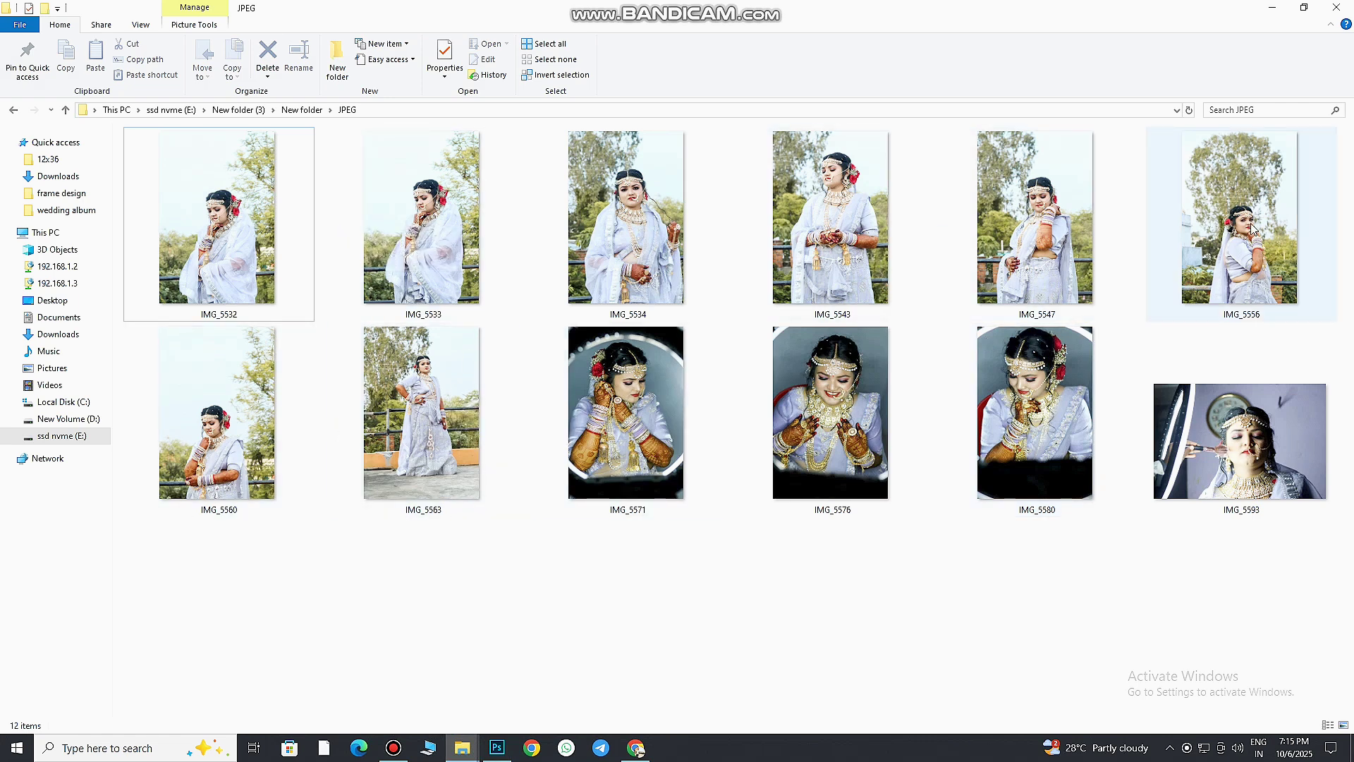
mouse_move(1239, 219)
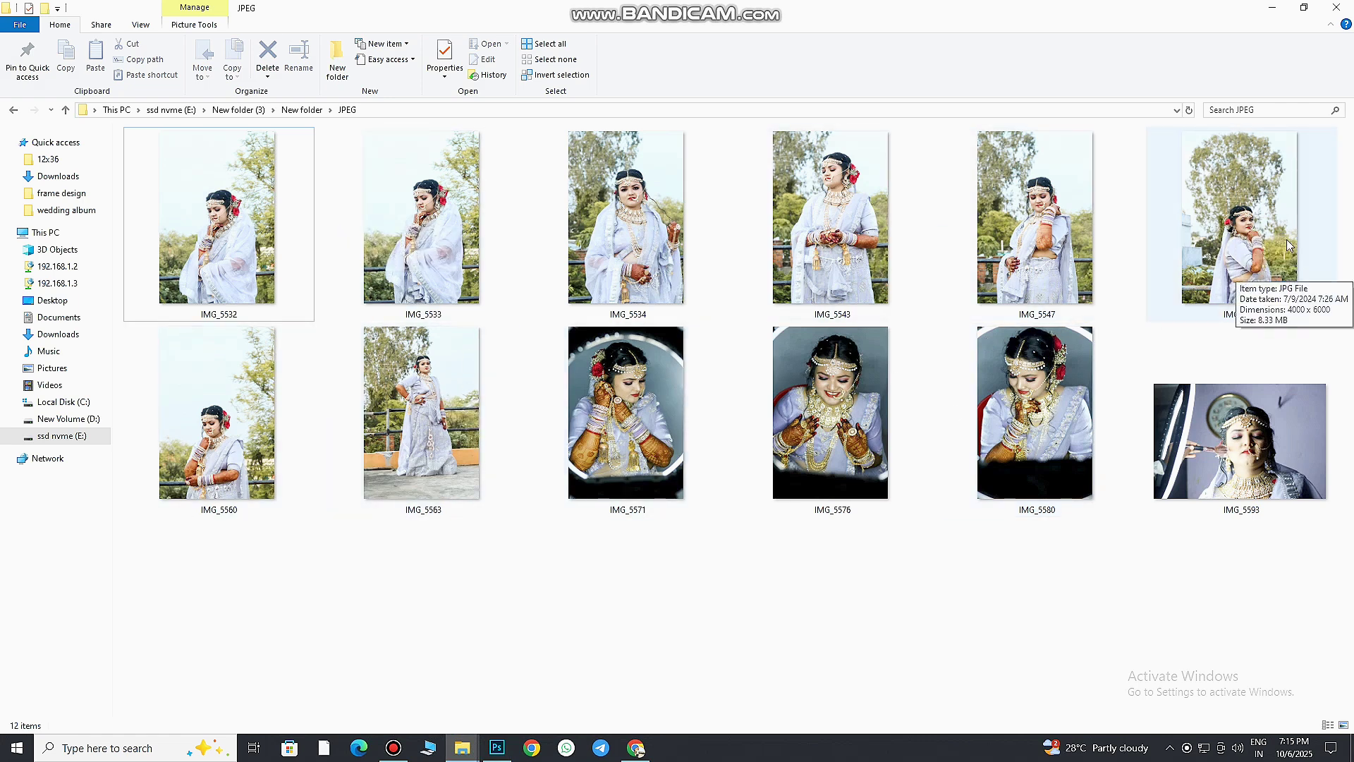
click(430, 399)
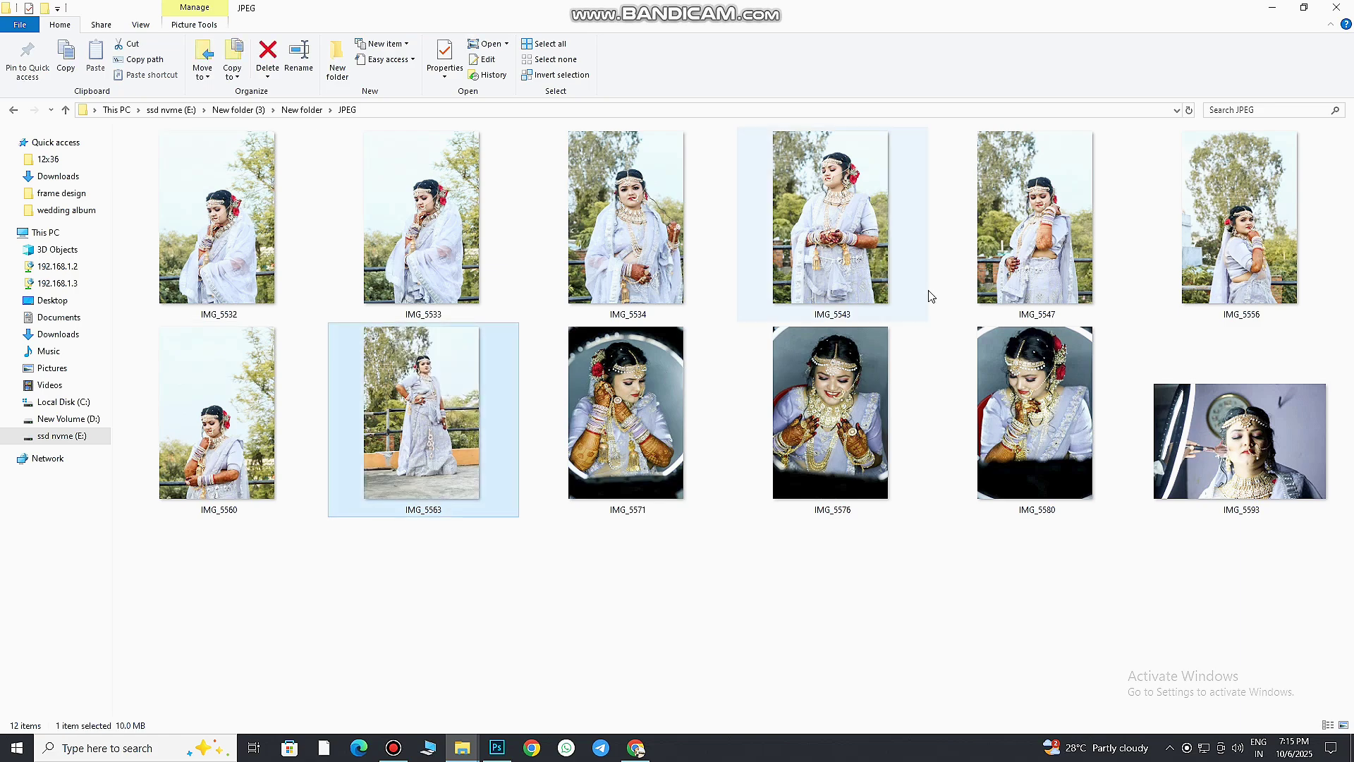
drag(1239, 225, 663, 588)
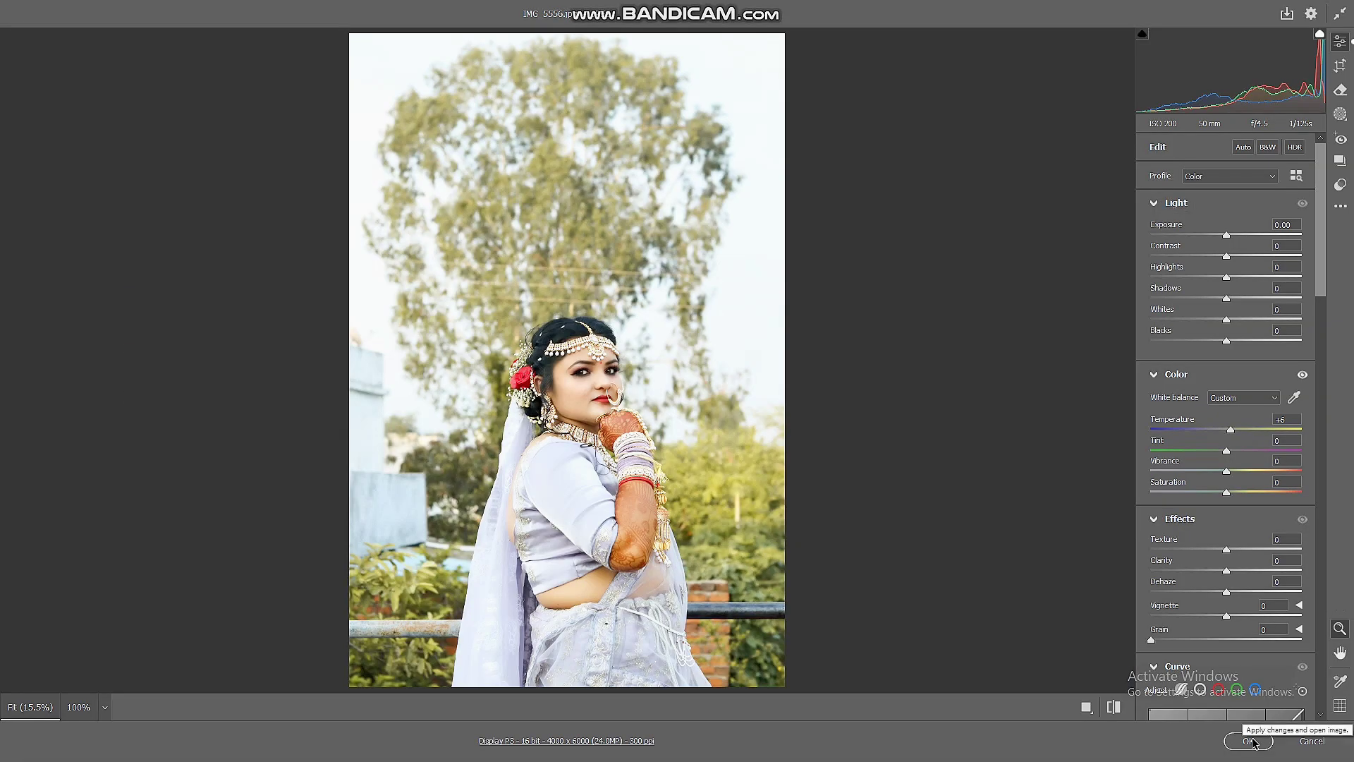
- Accept the raw settings and enlarge the bride photo over the right page
click(1252, 741)
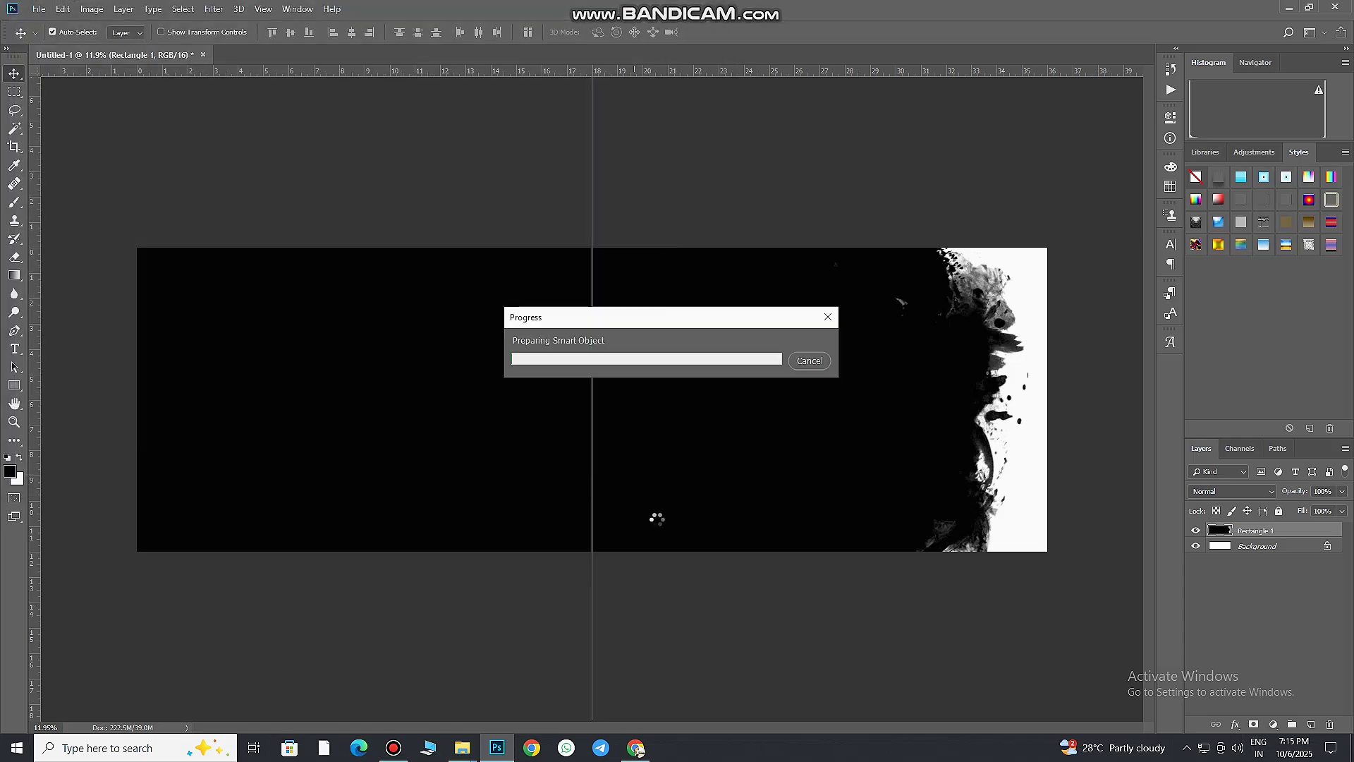
drag(569, 484, 810, 484)
drag(731, 551, 635, 604)
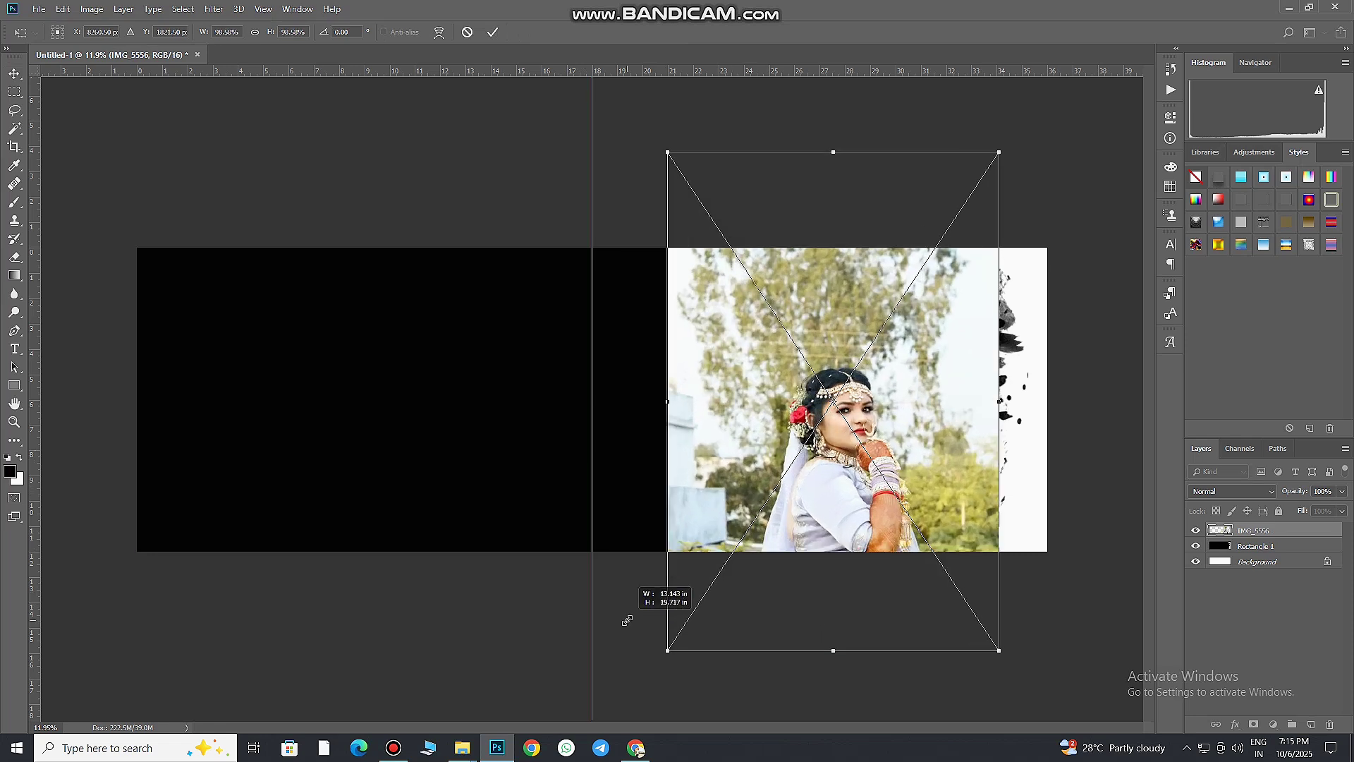
drag(837, 538, 899, 392)
- Clip the photo to the black shape and paint its layer mask to reveal the bride
right_click(1290, 535)
click(1150, 440)
click(1254, 725)
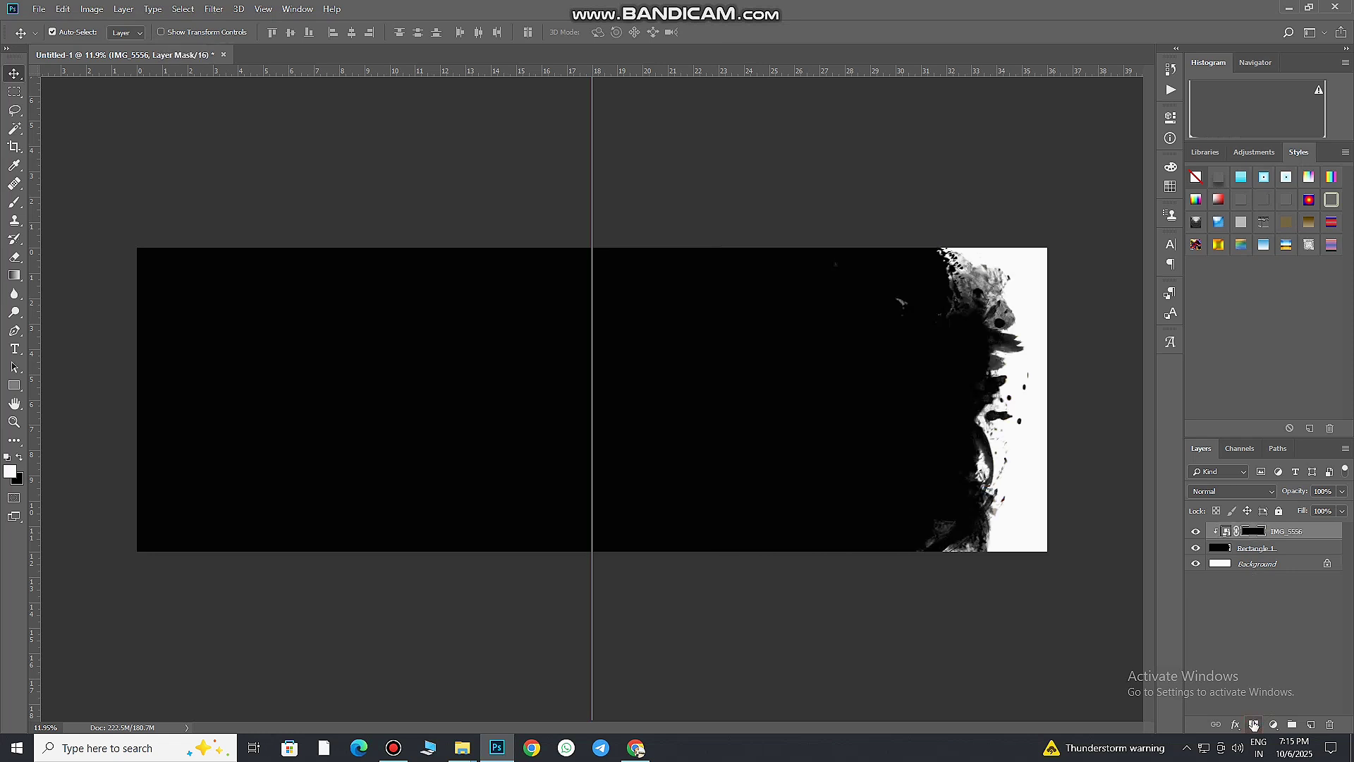
click(15, 202)
right_click(785, 313)
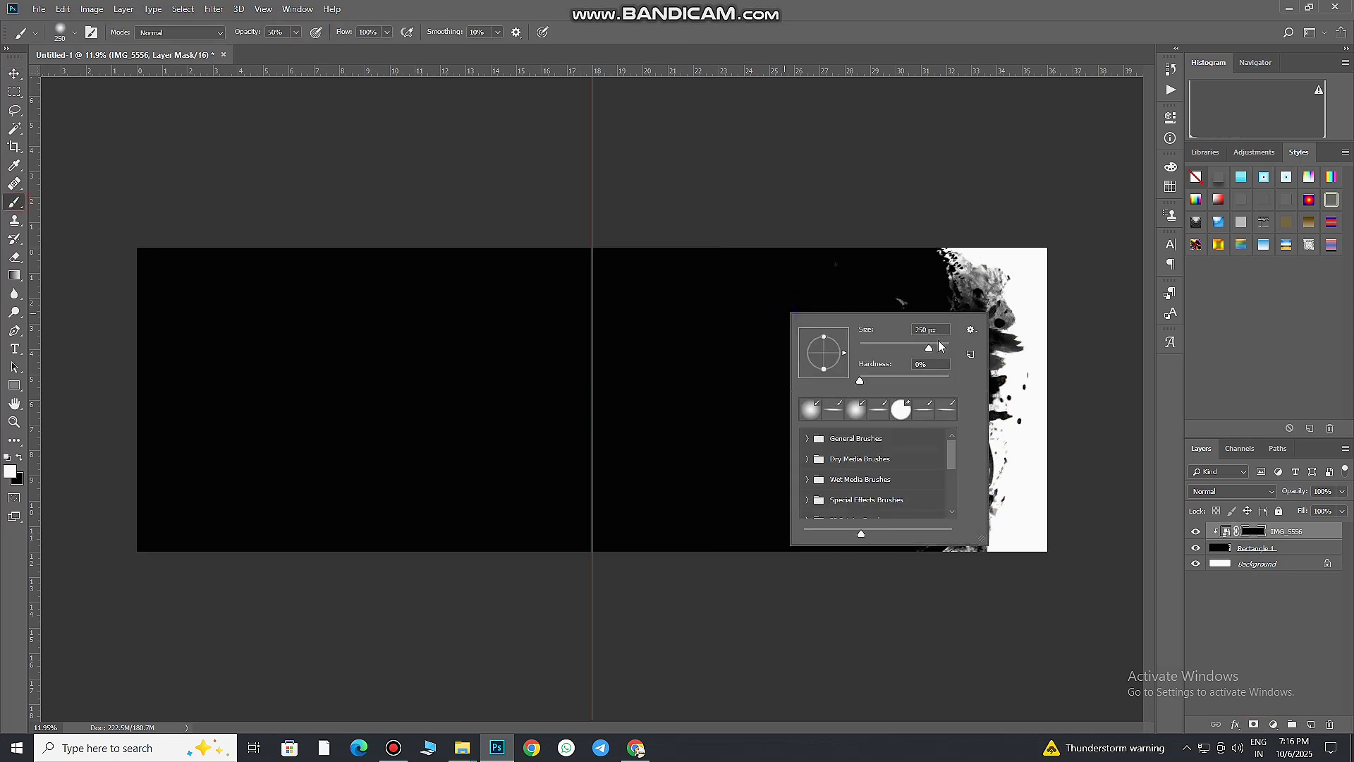
click(741, 323)
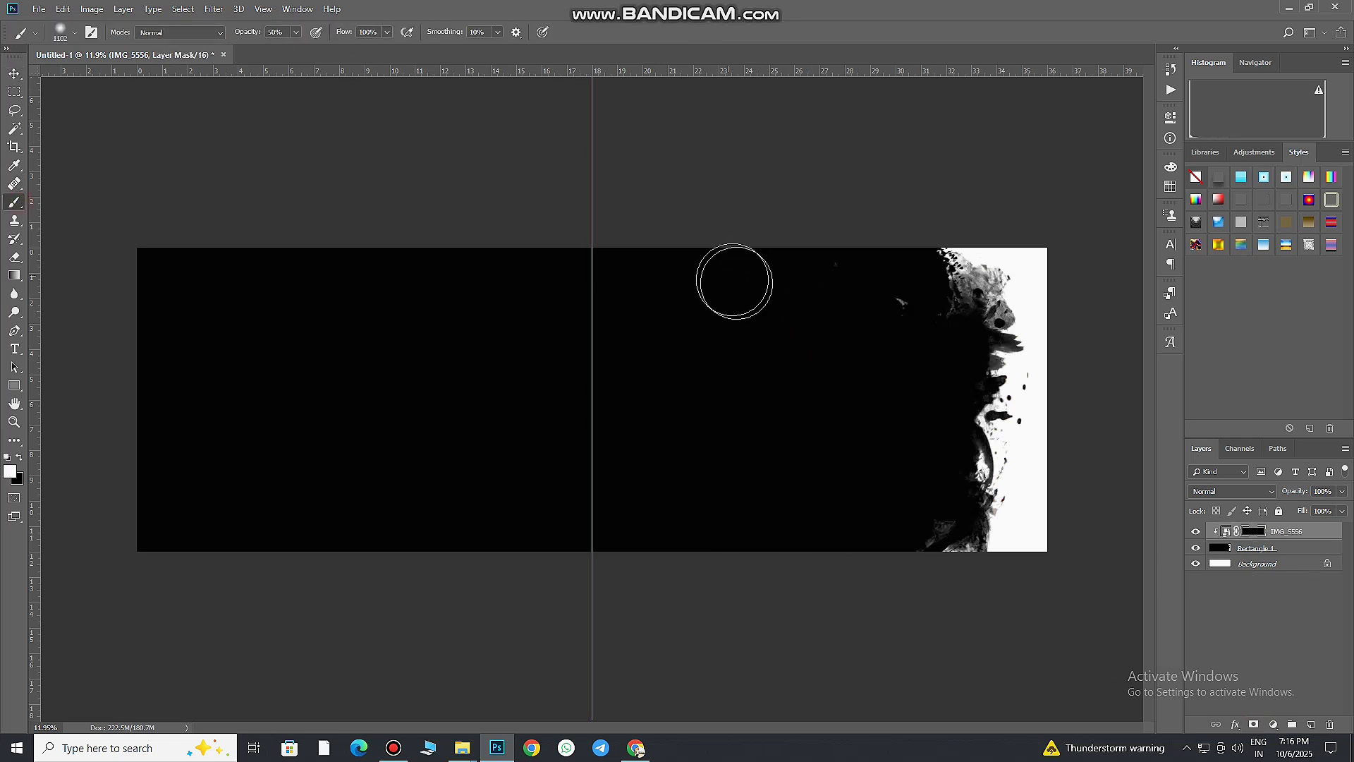
key(bracketright)
key(bracketright)
key(bracketright)
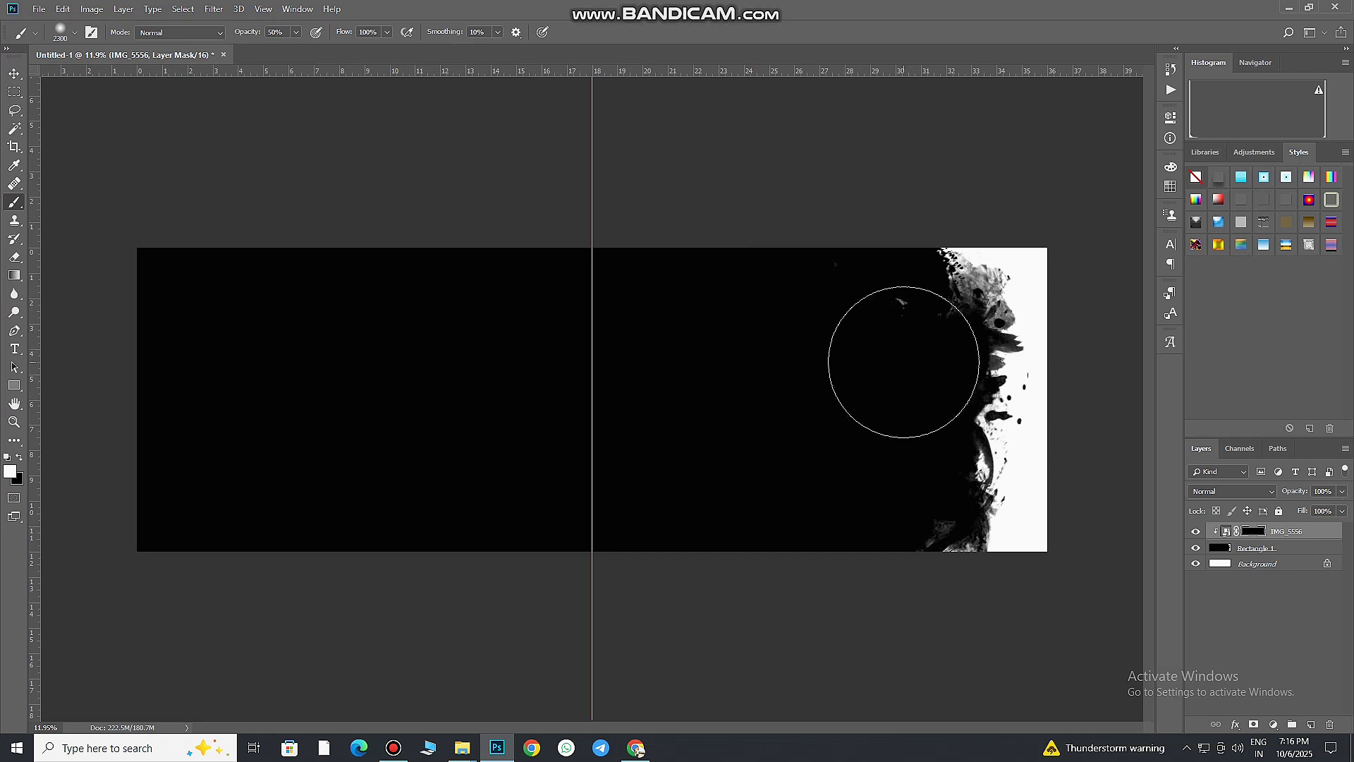
drag(901, 353, 901, 392)
- Turn the bride photo black and white and reveal more background around her
click(1209, 483)
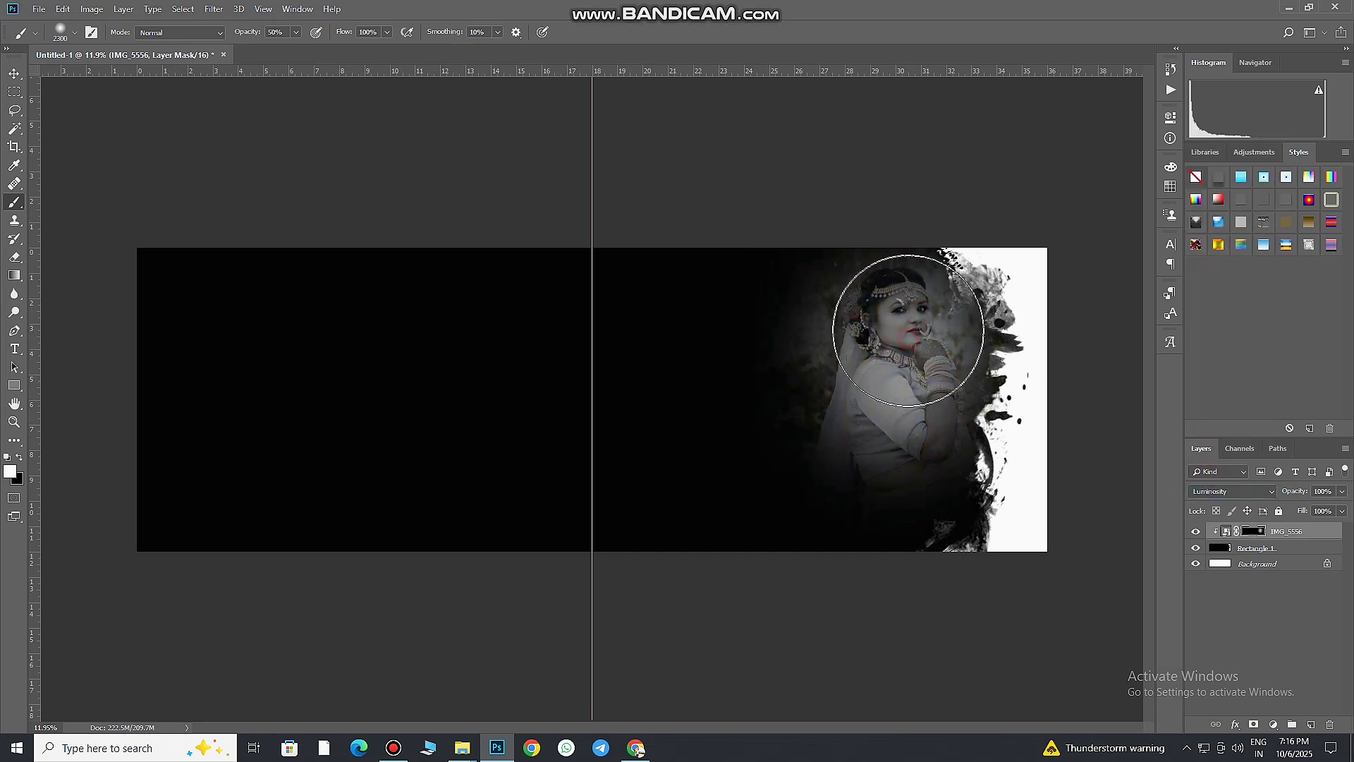
mouse_move(911, 340)
mouse_down()
mouse_move(901, 399)
mouse_move(903, 310)
mouse_up()
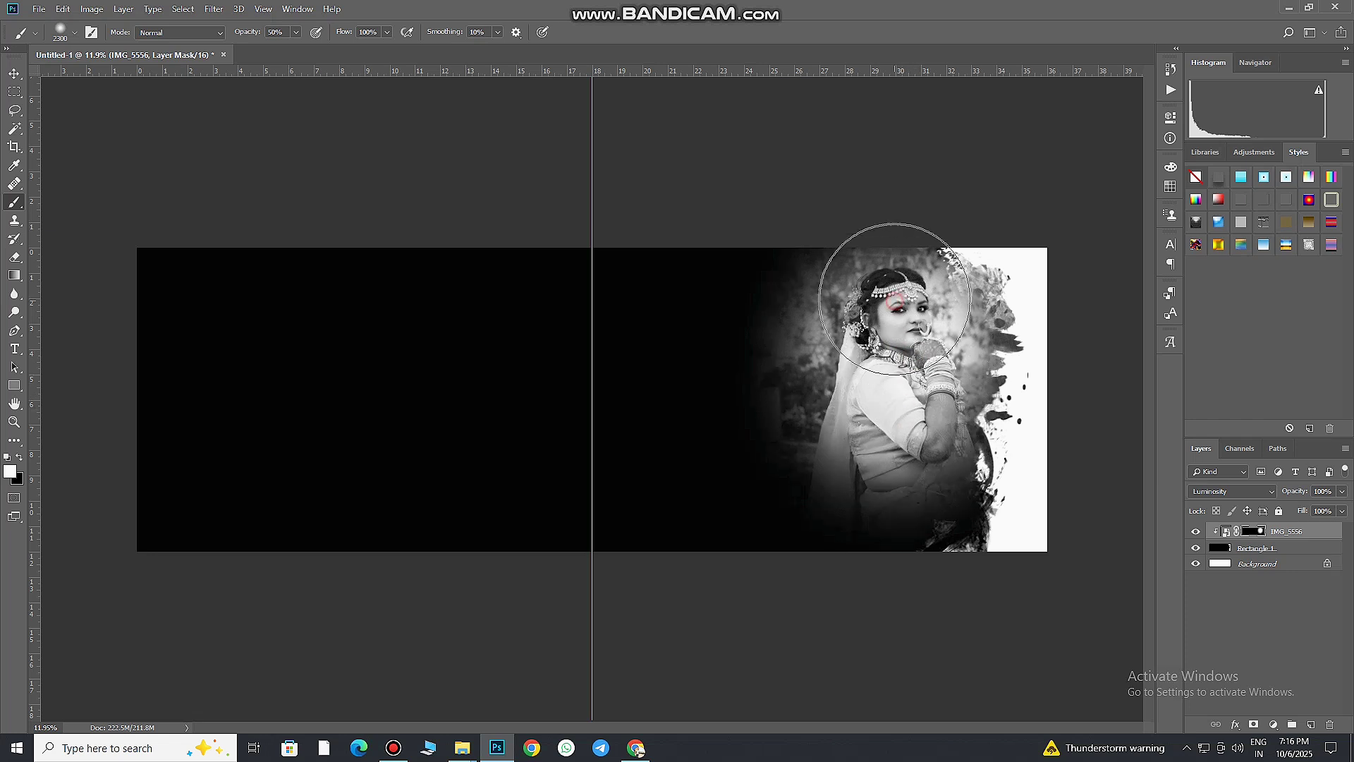
key(c)
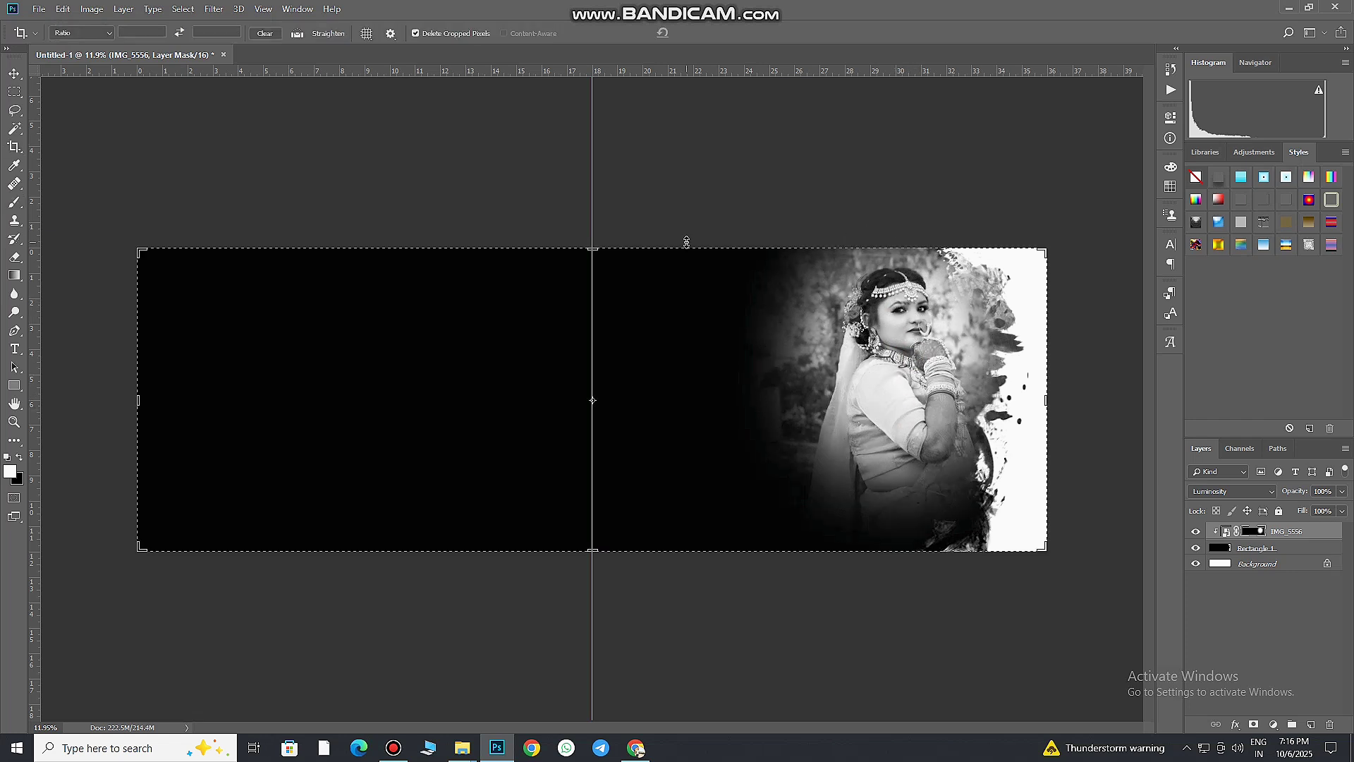
key(v)
key(ctrl+plus)
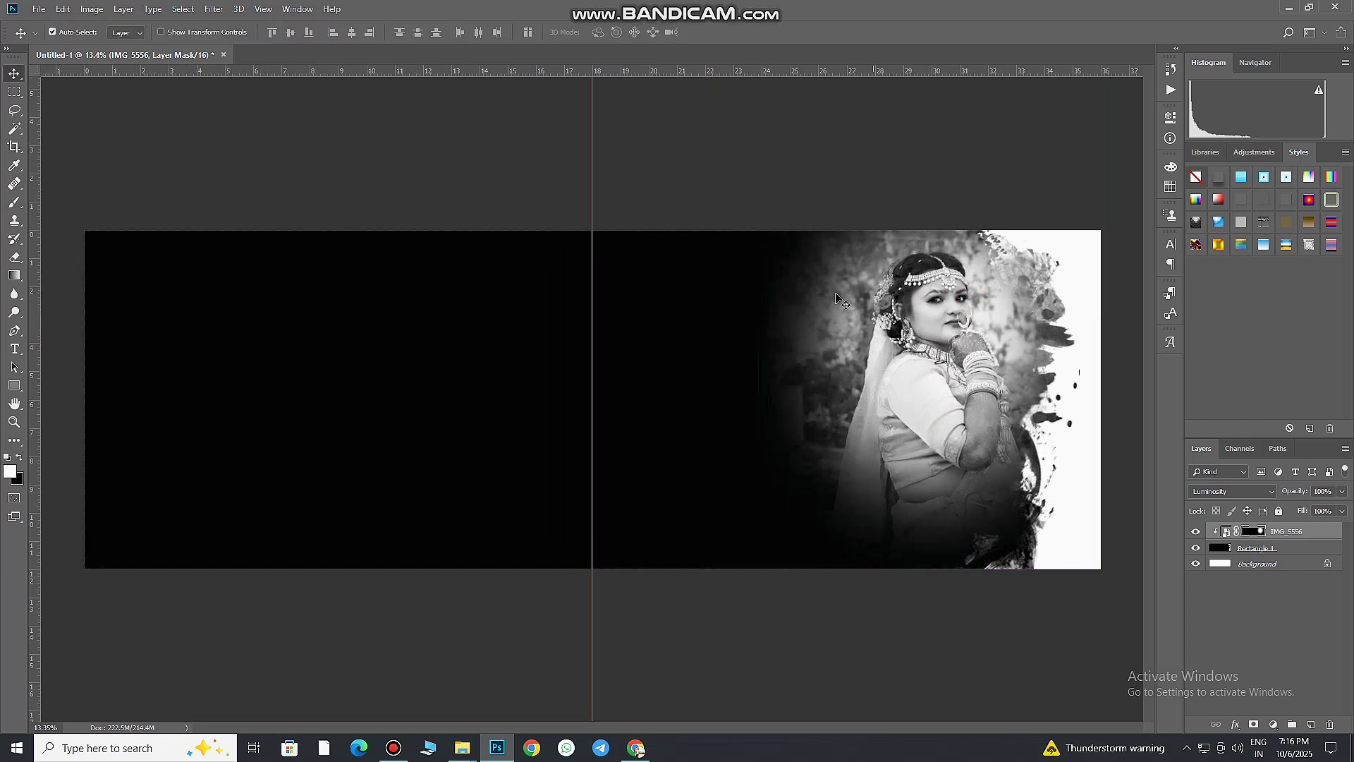
- Drag colour photo IMG_5543 from the JPEG folder onto the canvas
click(351, 676)
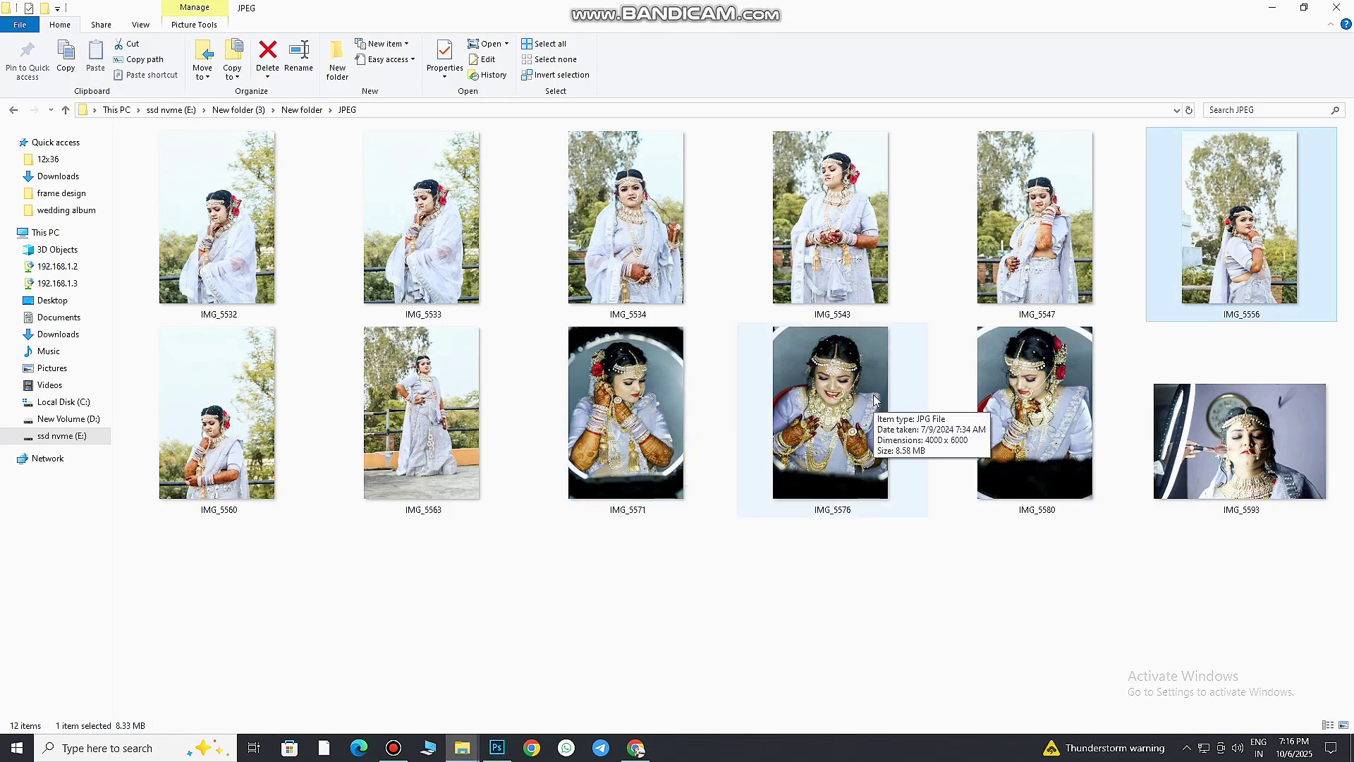
click(853, 263)
drag(851, 263, 674, 650)
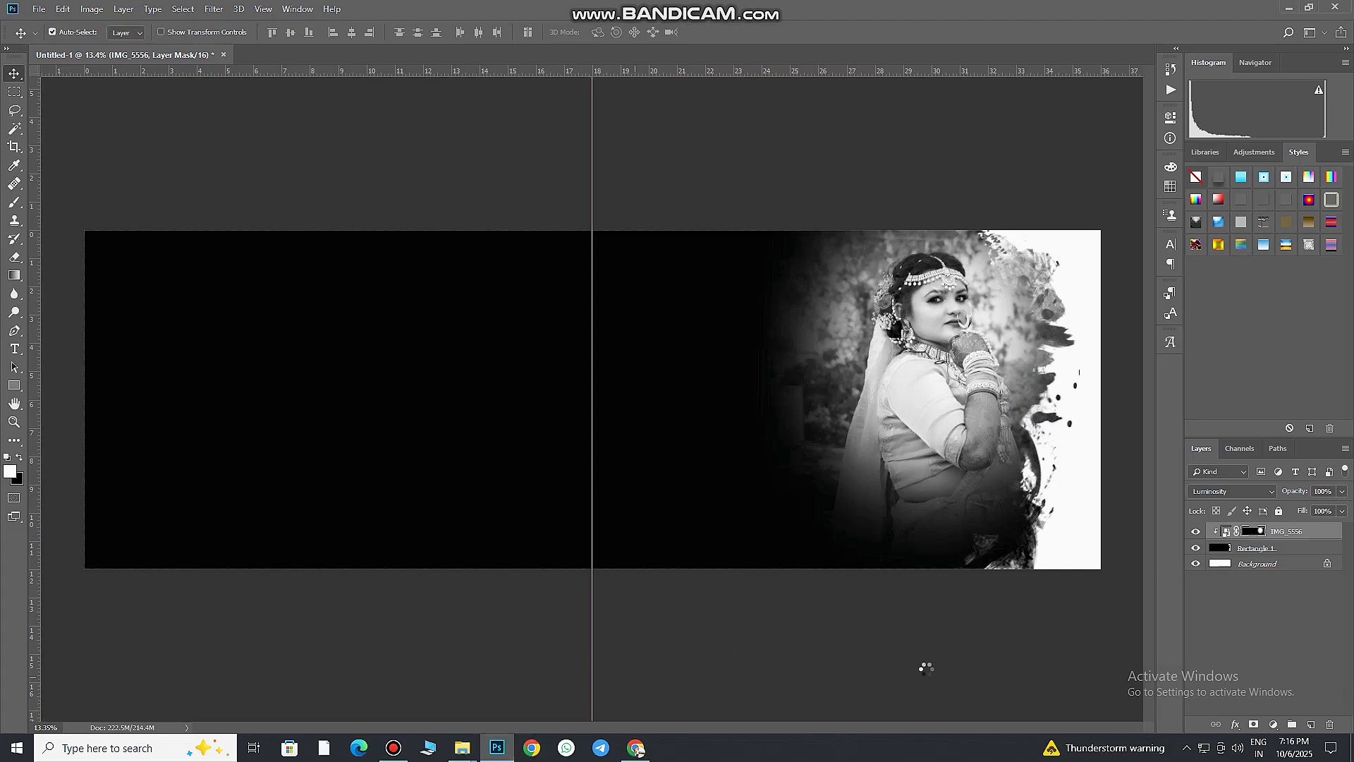
- Place IMG_5543, enlarge it and position it over the right page
key(Return)
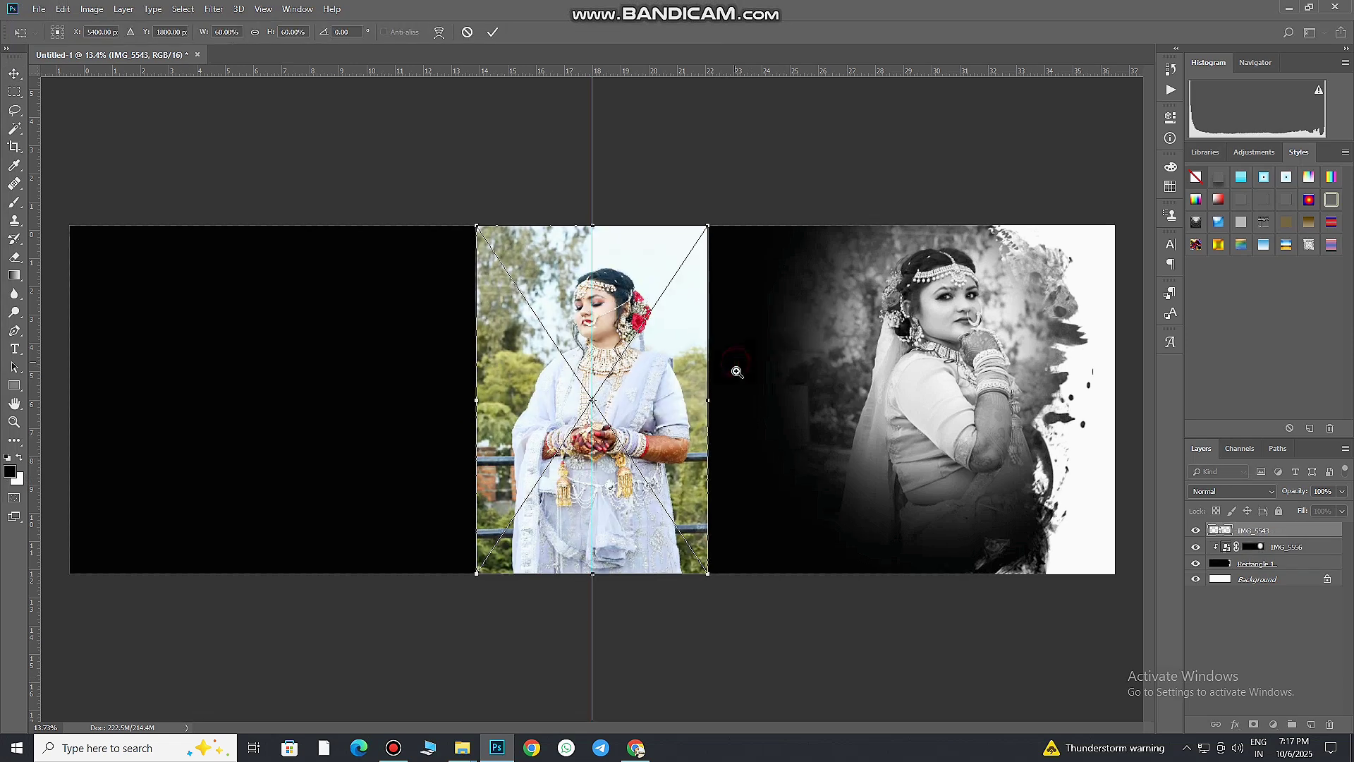
scroll(737, 372, down, 3)
drag(641, 469, 705, 566)
drag(663, 393, 723, 466)
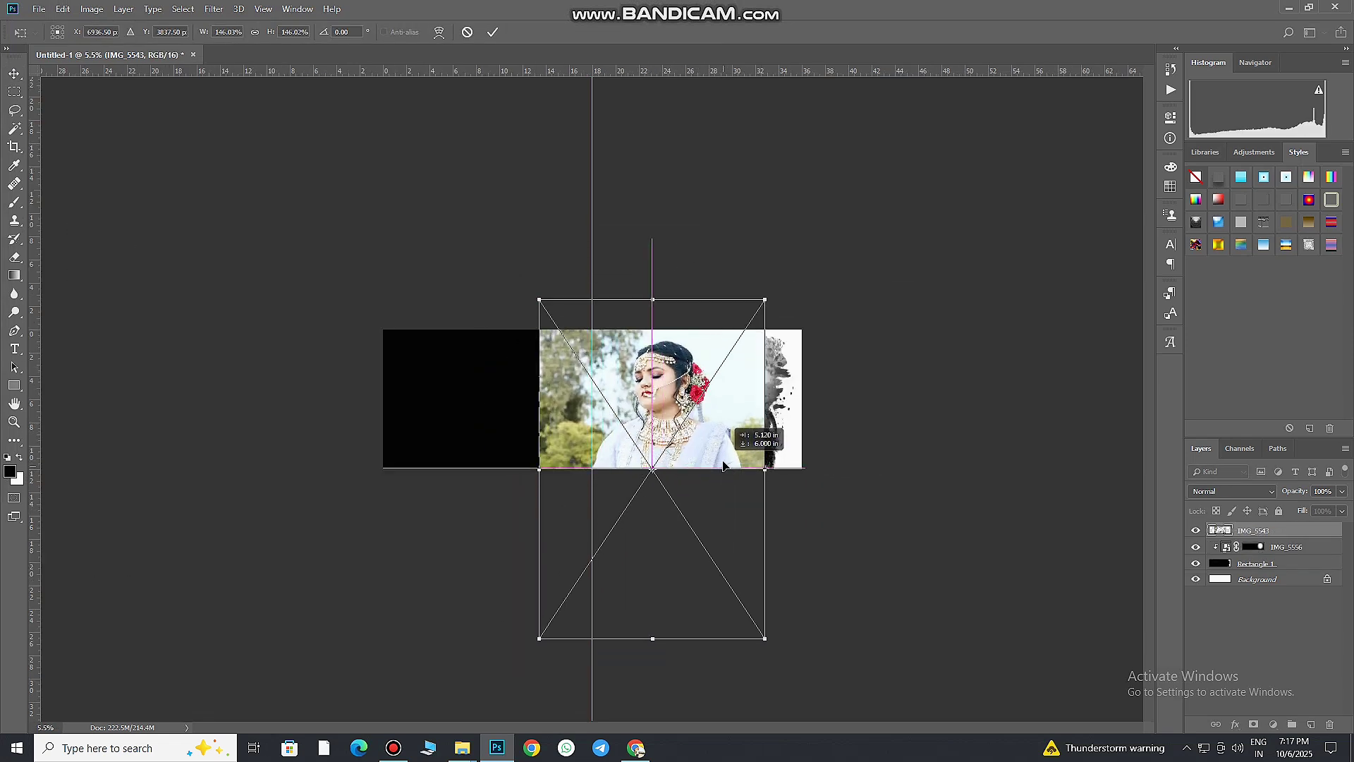
drag(765, 300, 767, 295)
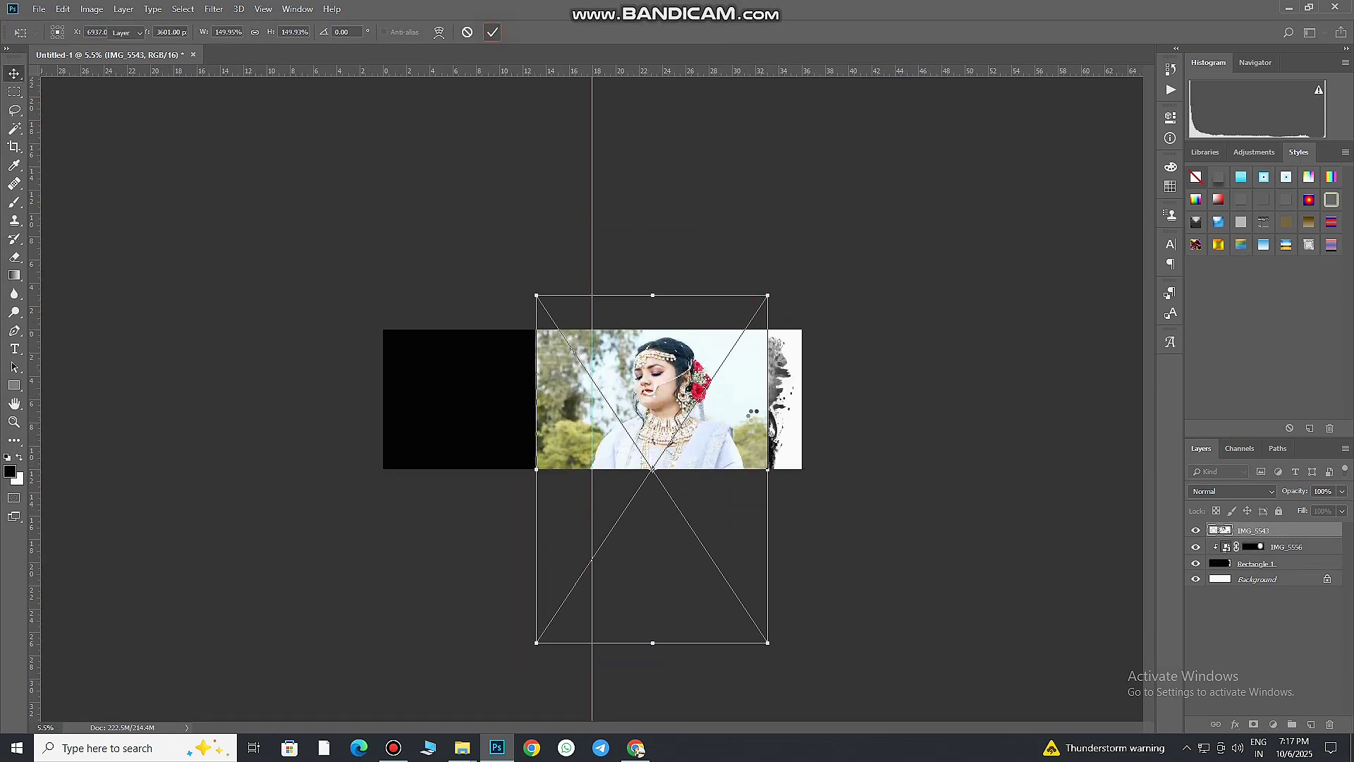
scroll(735, 389, up, 3)
drag(711, 389, 733, 382)
- Add a black mask to IMG_5543 and paint the bride's face back into view
alt+click(1255, 725)
key(b)
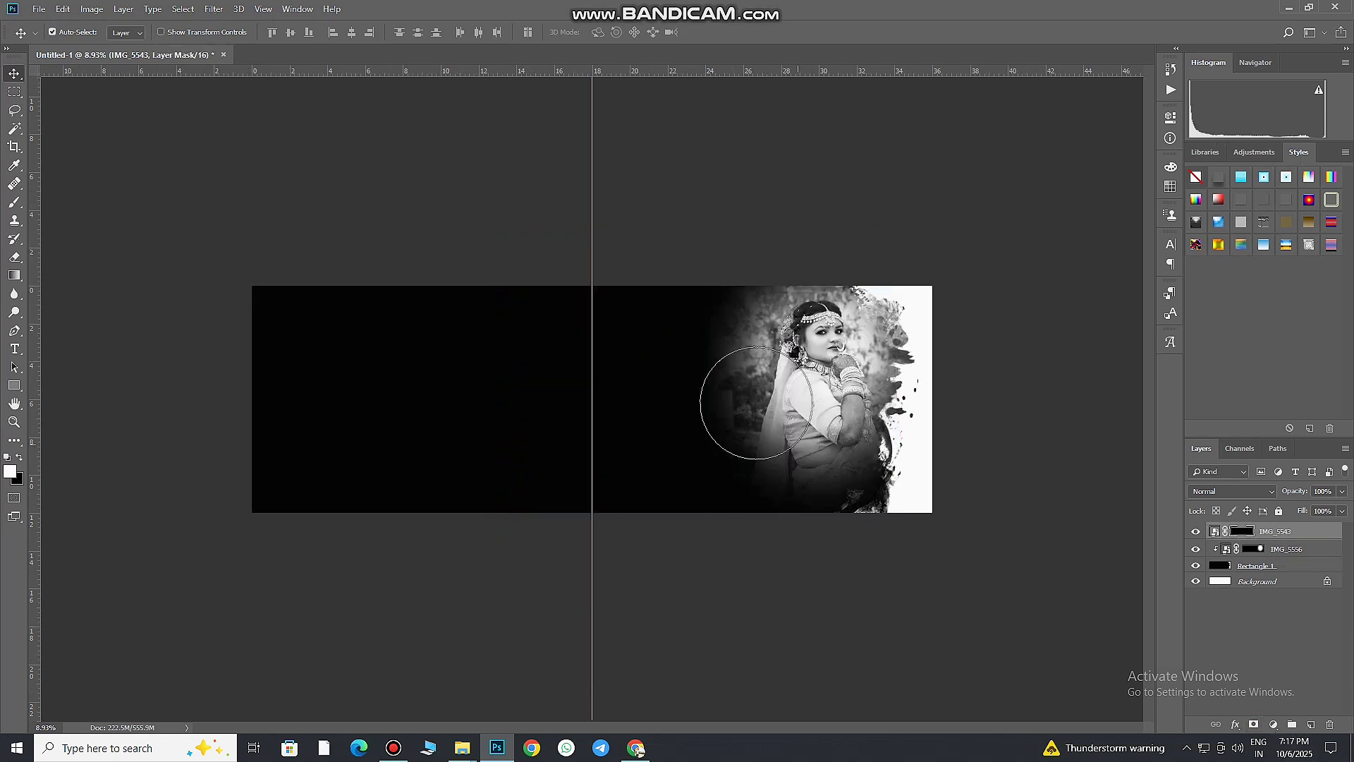
mouse_move(710, 408)
mouse_down()
mouse_move(732, 354)
mouse_move(680, 289)
mouse_move(701, 338)
mouse_move(805, 449)
mouse_up()
scroll(805, 450, up, 1)
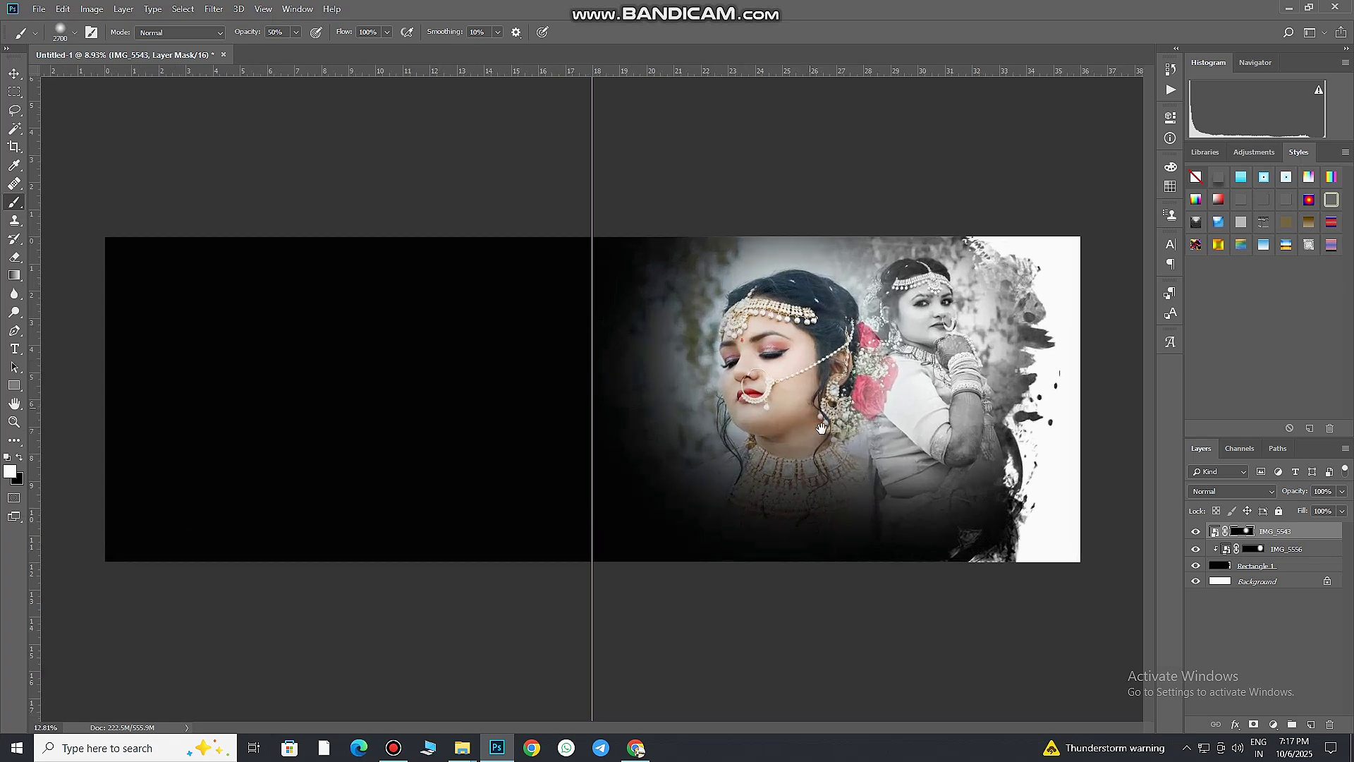
scroll(805, 444, up, 1)
scroll(805, 441, up, 1)
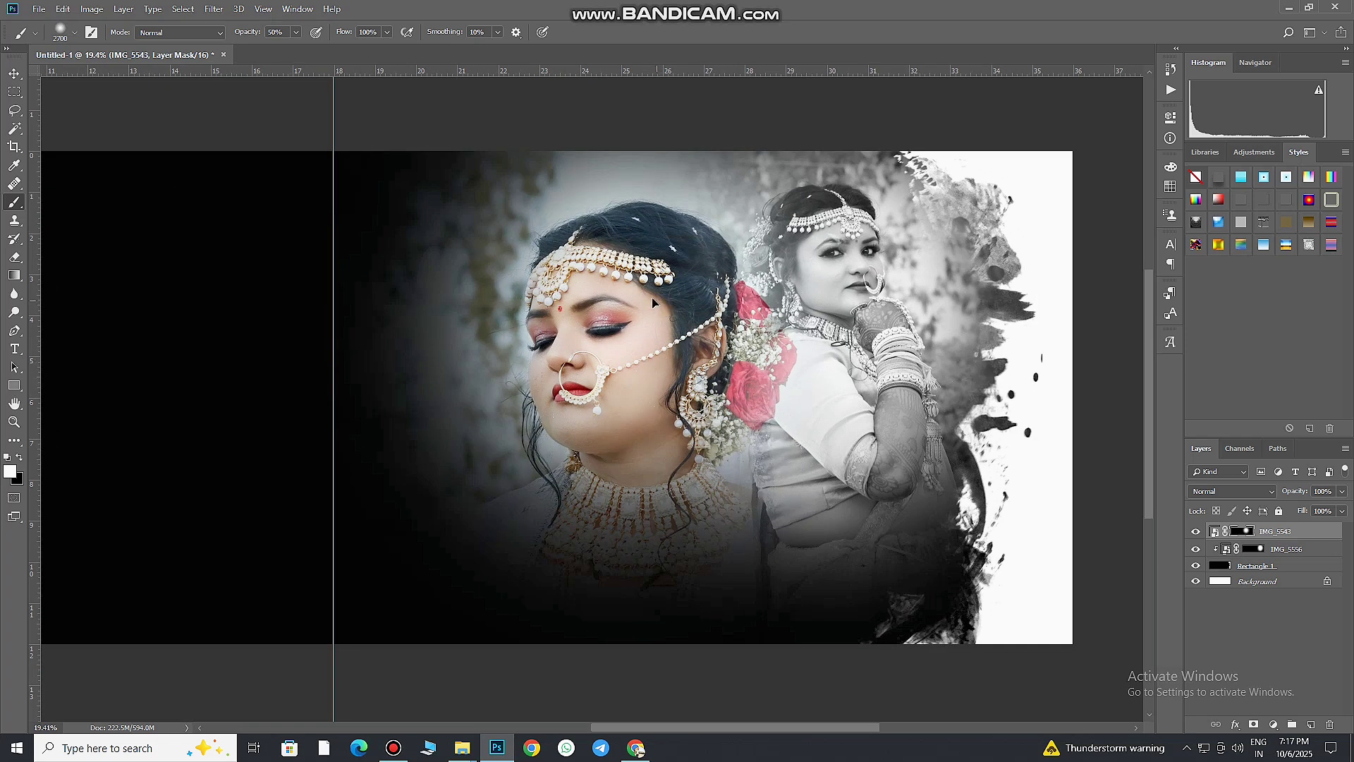
drag(652, 303, 596, 281)
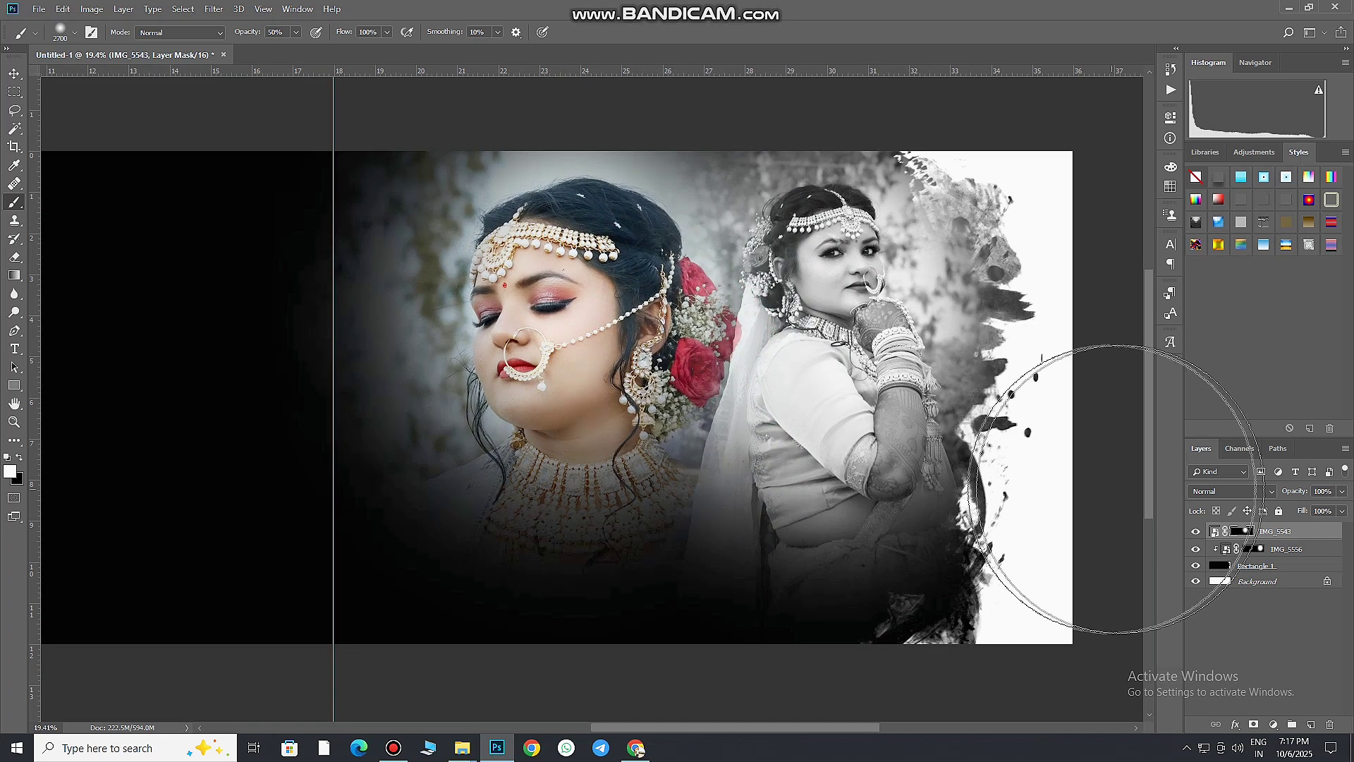
- Shrink the brush and mask out the pink patch on the veil
click(1253, 549)
key(bracketleft)
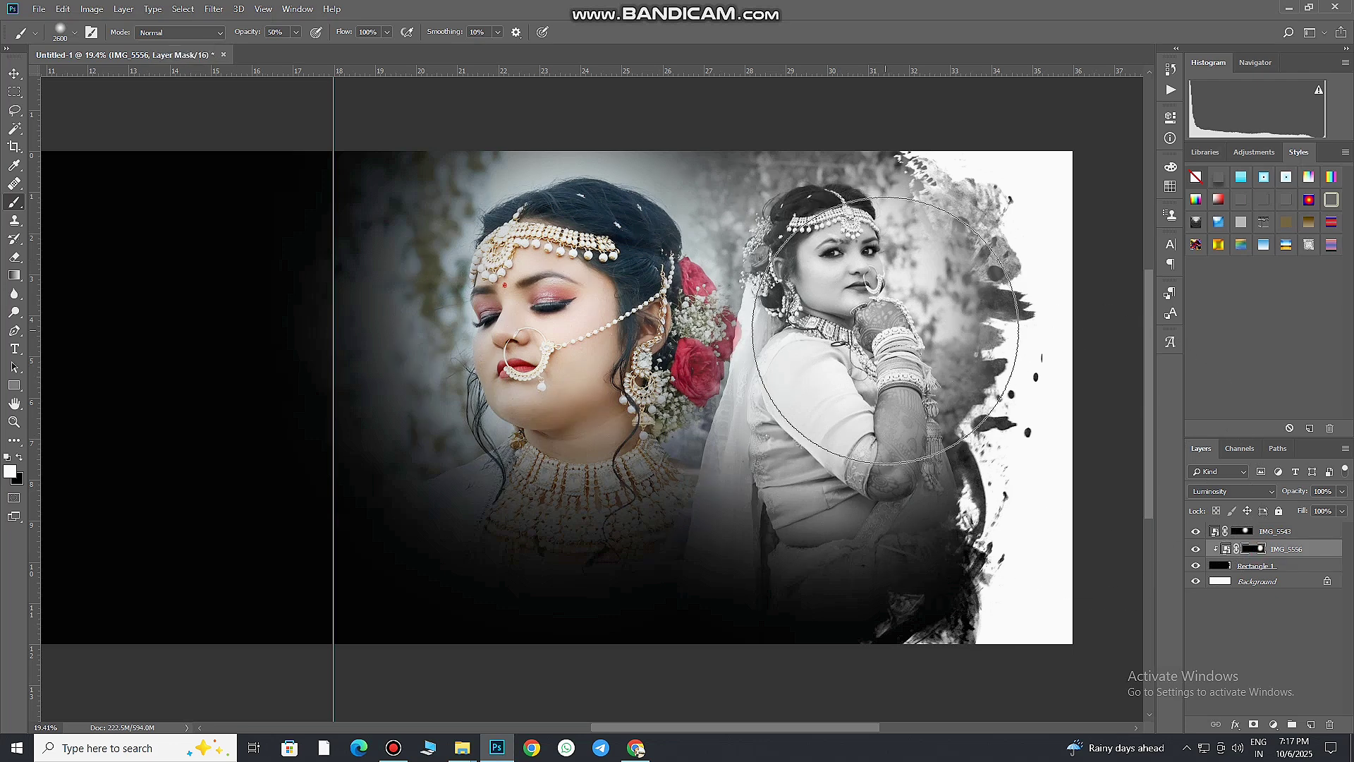
key(bracketleft)
key(bracketleft)
key(bracketleft)
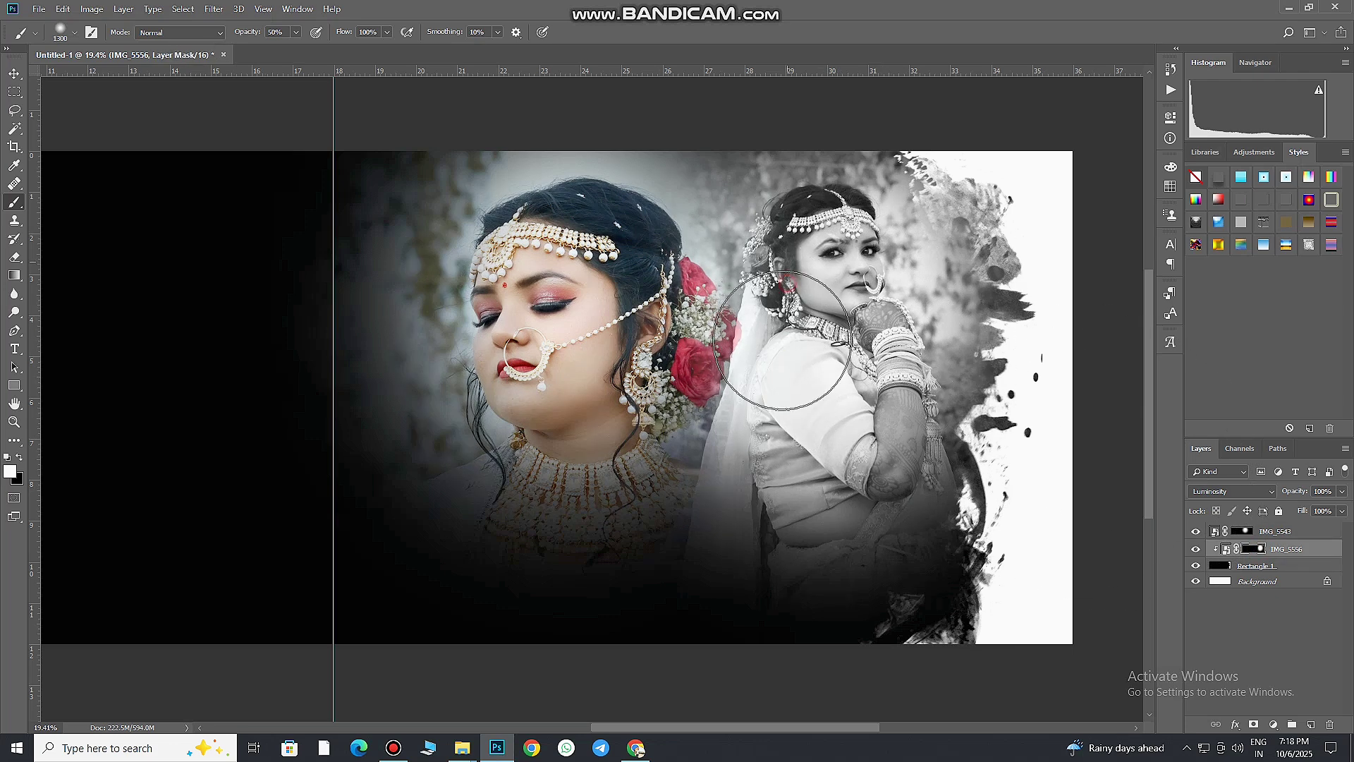
click(1250, 534)
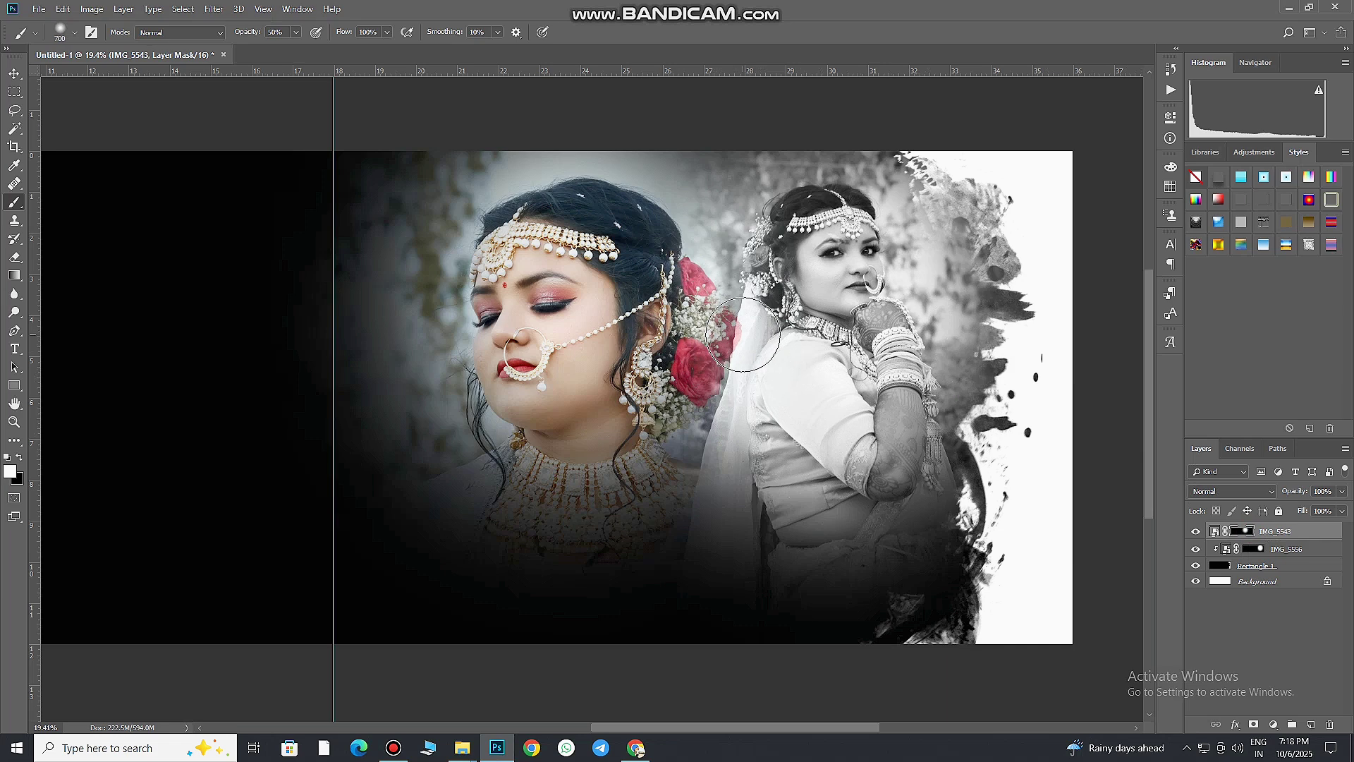
key(x)
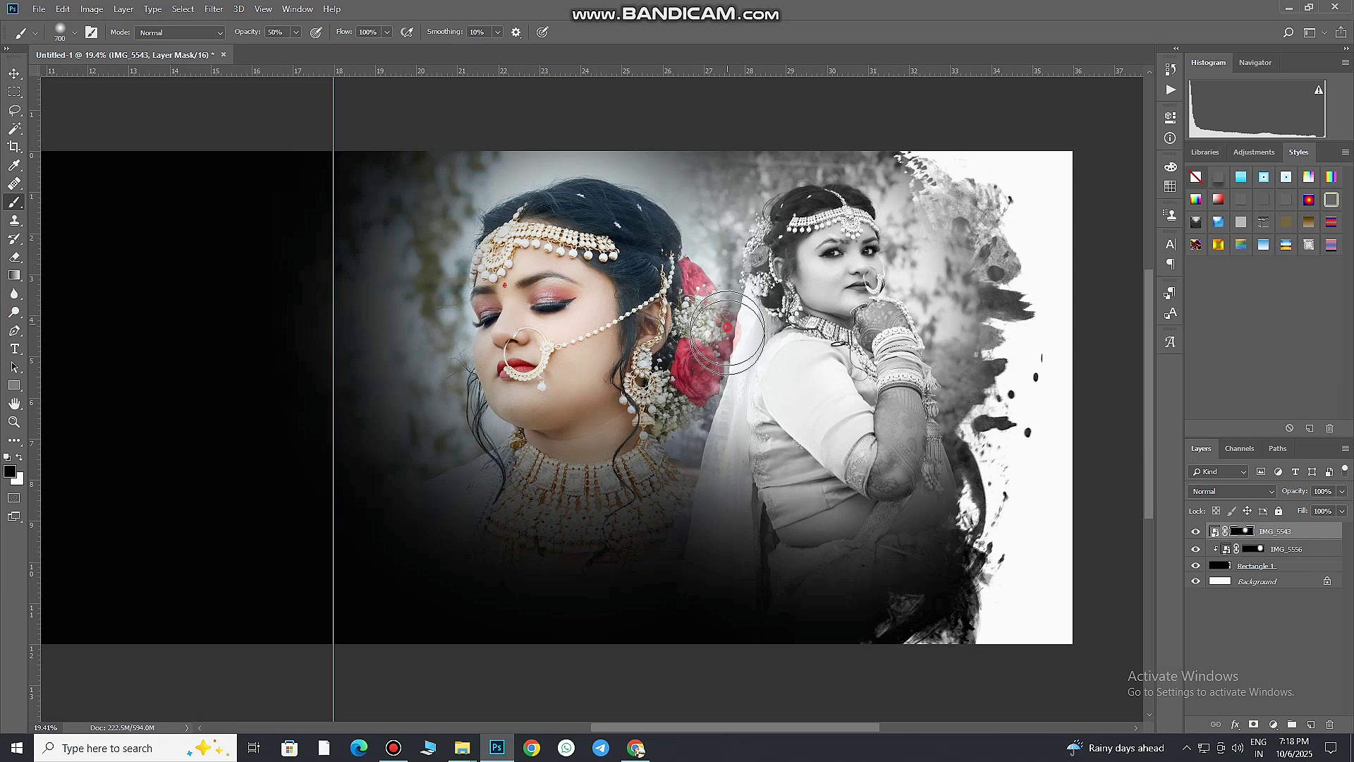
mouse_move(734, 313)
mouse_down()
mouse_move(750, 294)
mouse_move(740, 308)
mouse_up()
key(x)
key(v)
scroll(740, 309, down, 2)
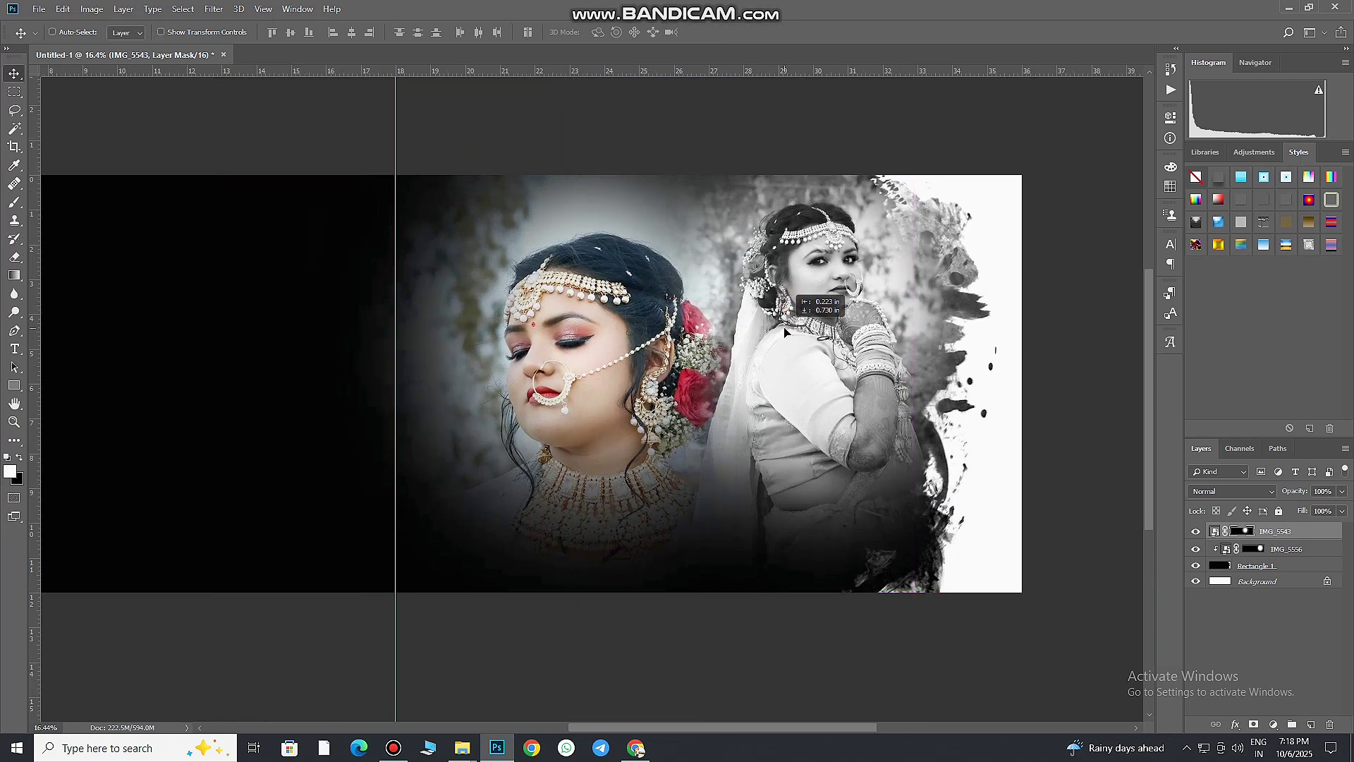
- Place the standing bride cut-out Adobe Express file (16) from Downloads and move it right
drag(614, 346, 607, 345)
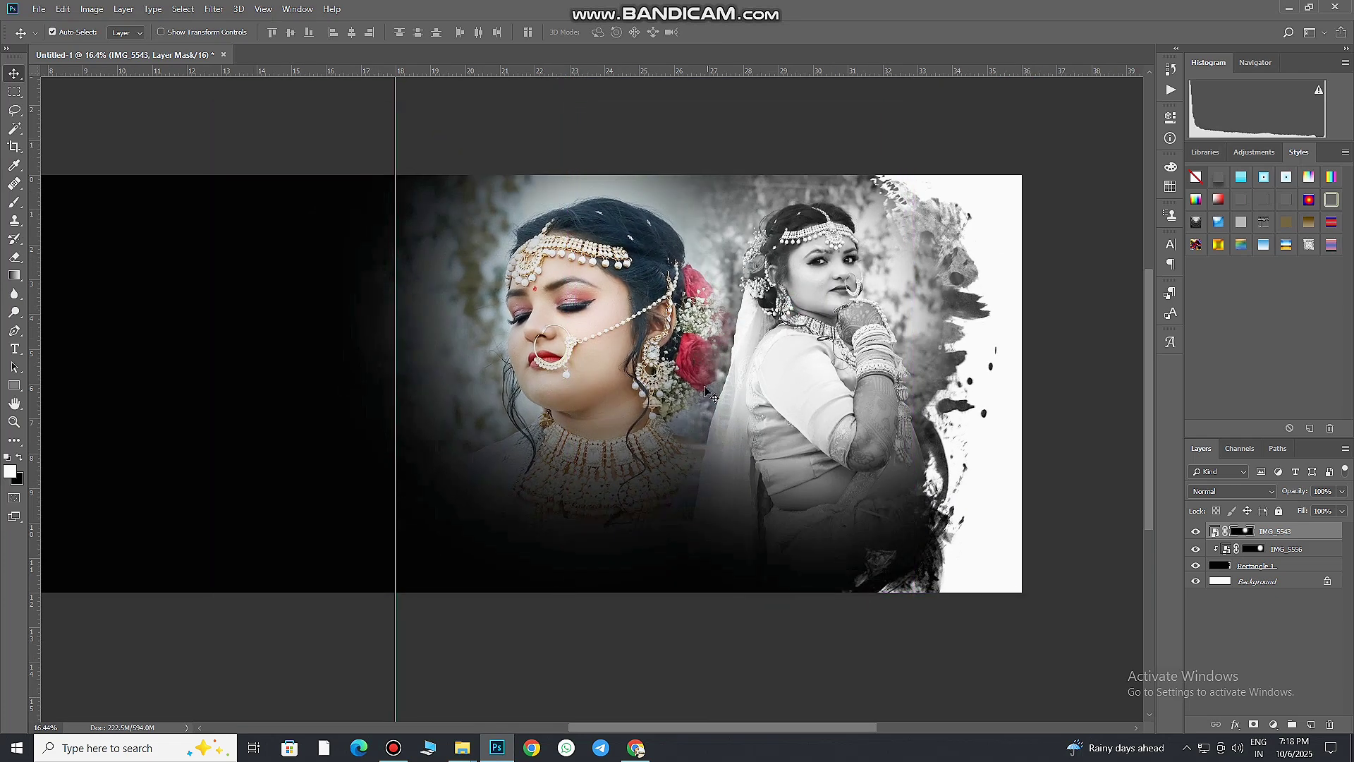
mouse_move(462, 748)
click(460, 688)
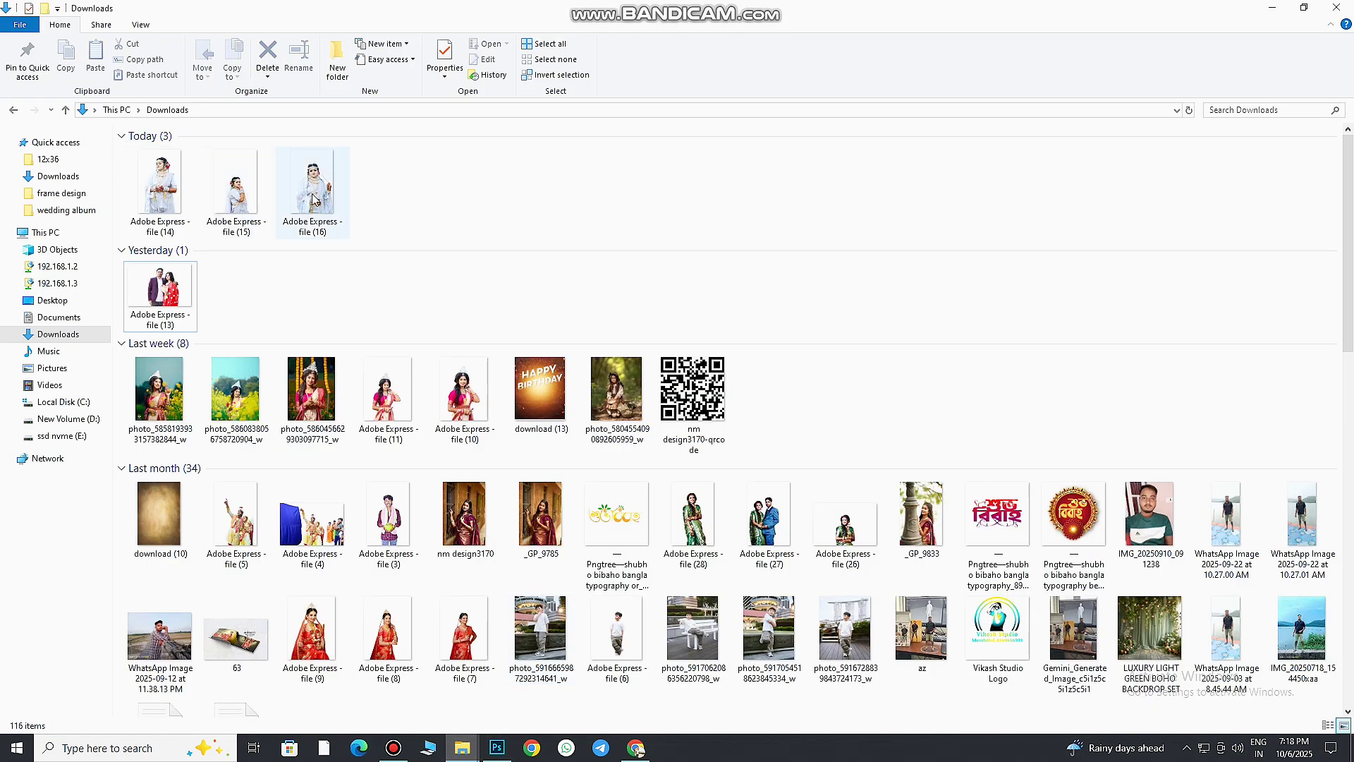
drag(313, 200, 712, 500)
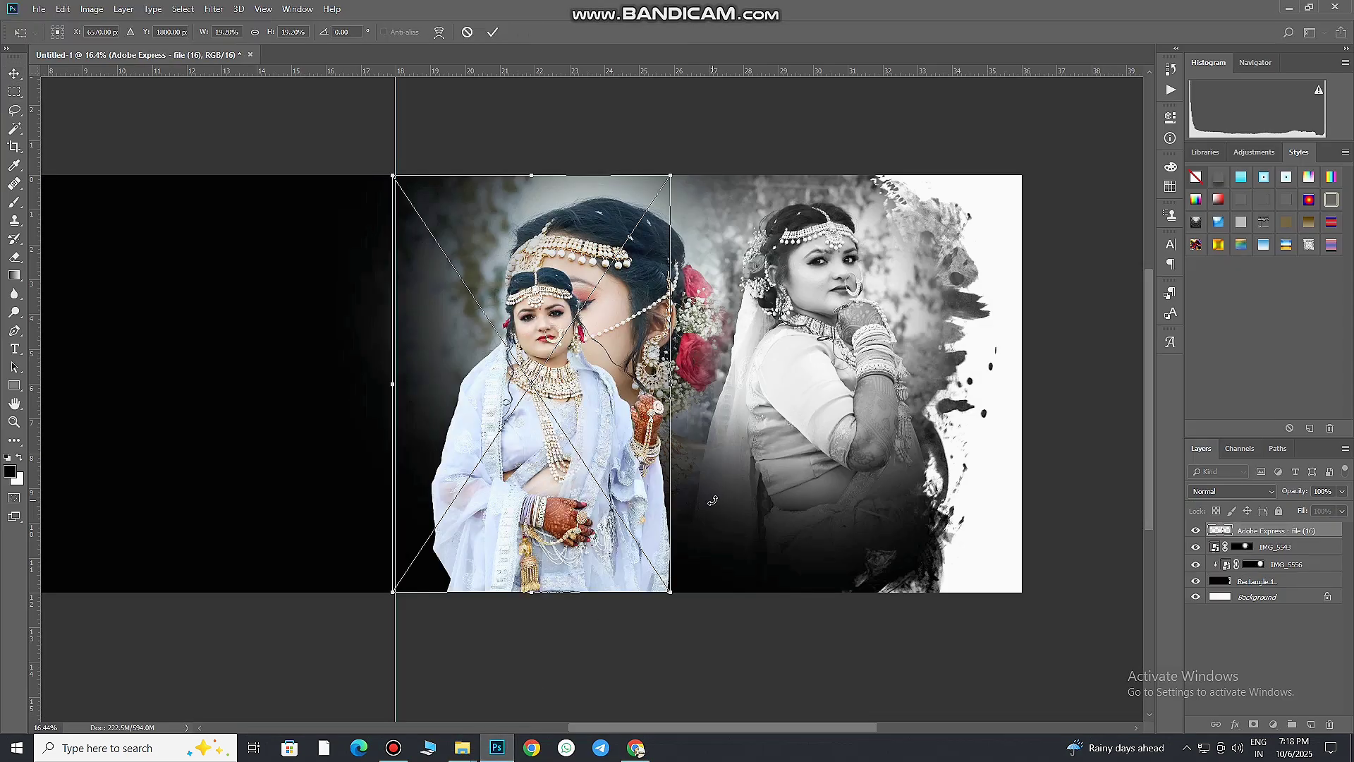
drag(599, 427, 769, 414)
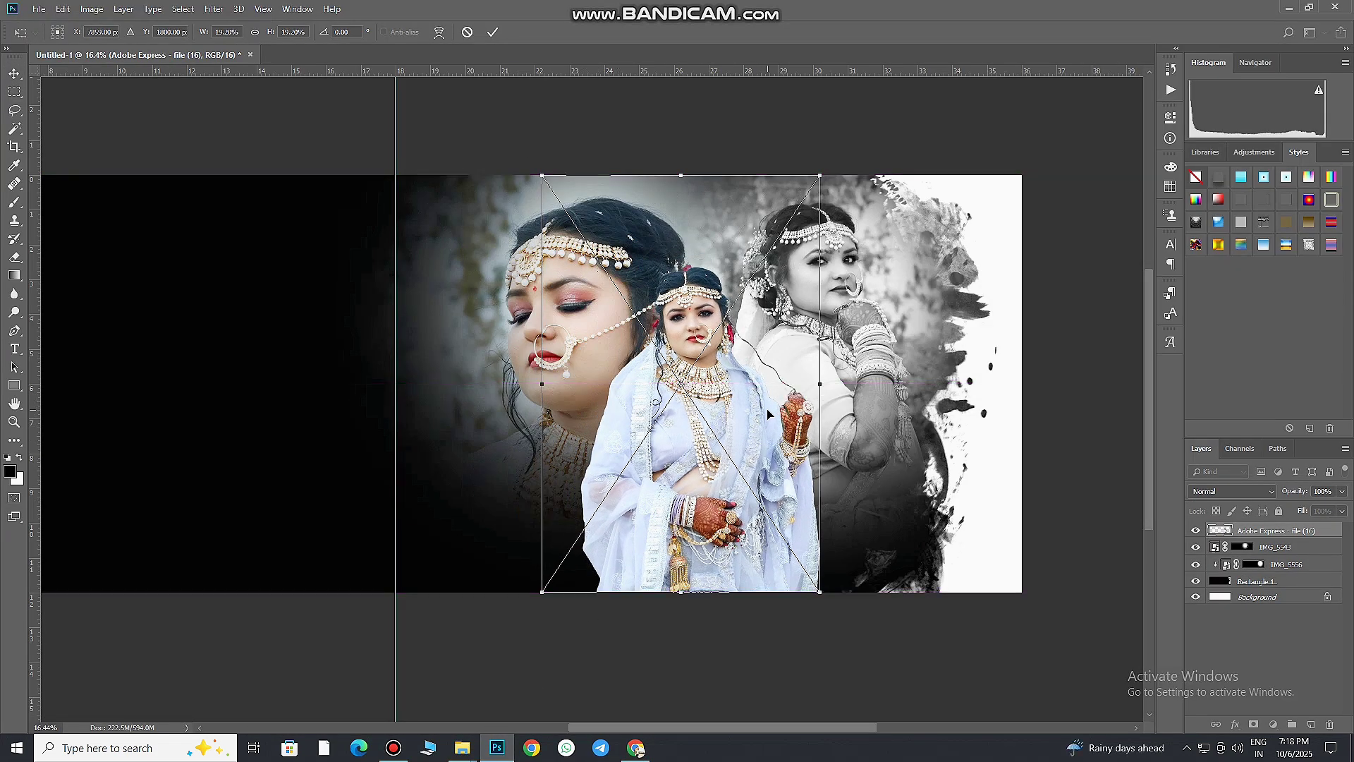
click(492, 34)
- Shift the colour close-up and scale it down to about 88%
scroll(593, 395, down, 2)
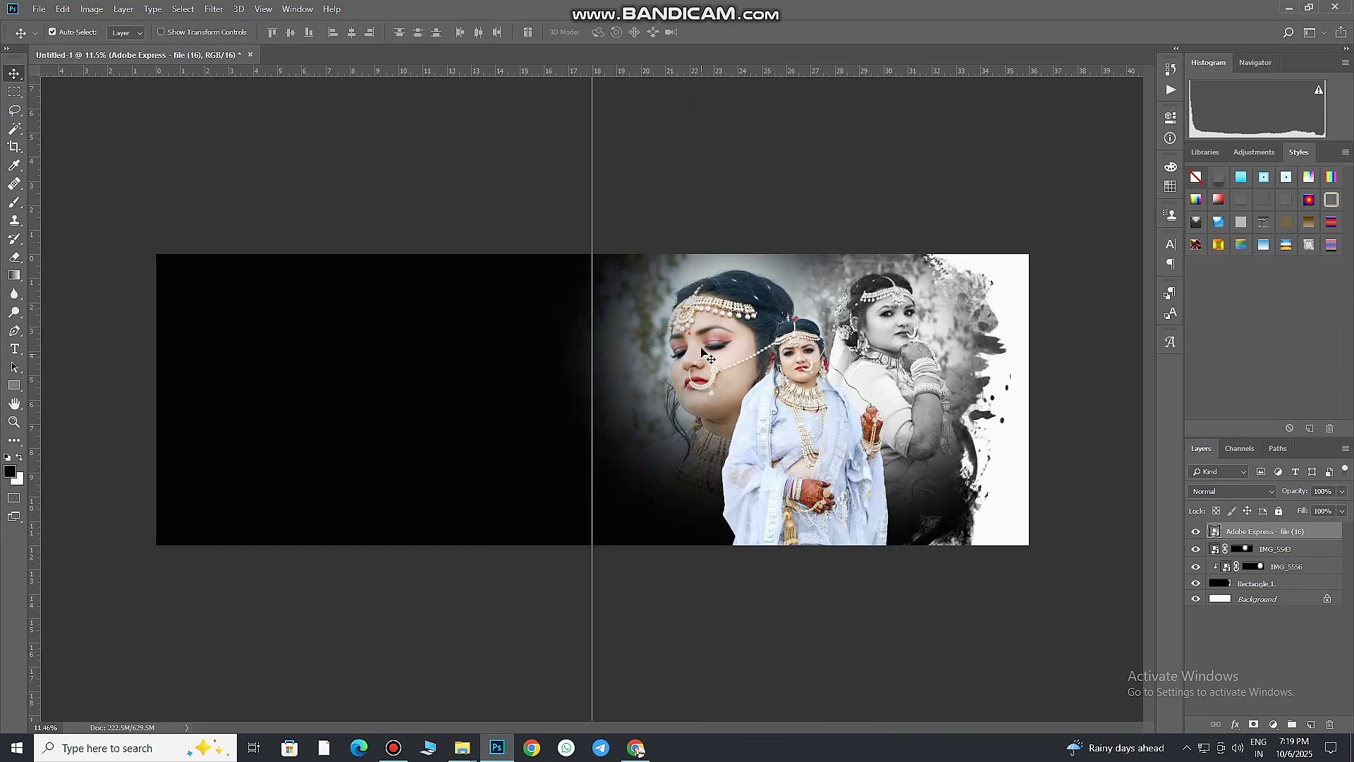
mouse_move(677, 373)
mouse_down()
mouse_move(705, 374)
mouse_move(696, 364)
mouse_up()
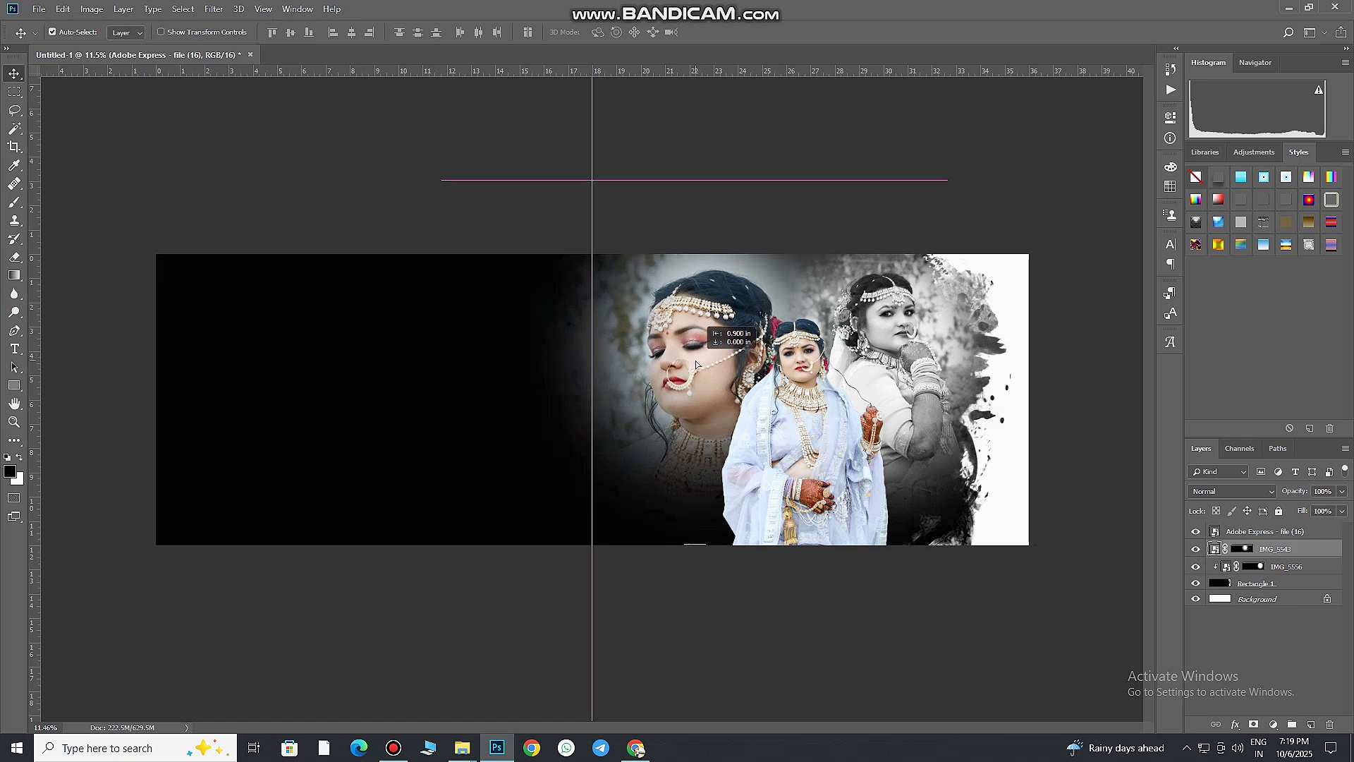
key(ctrl+t)
drag(932, 176, 895, 210)
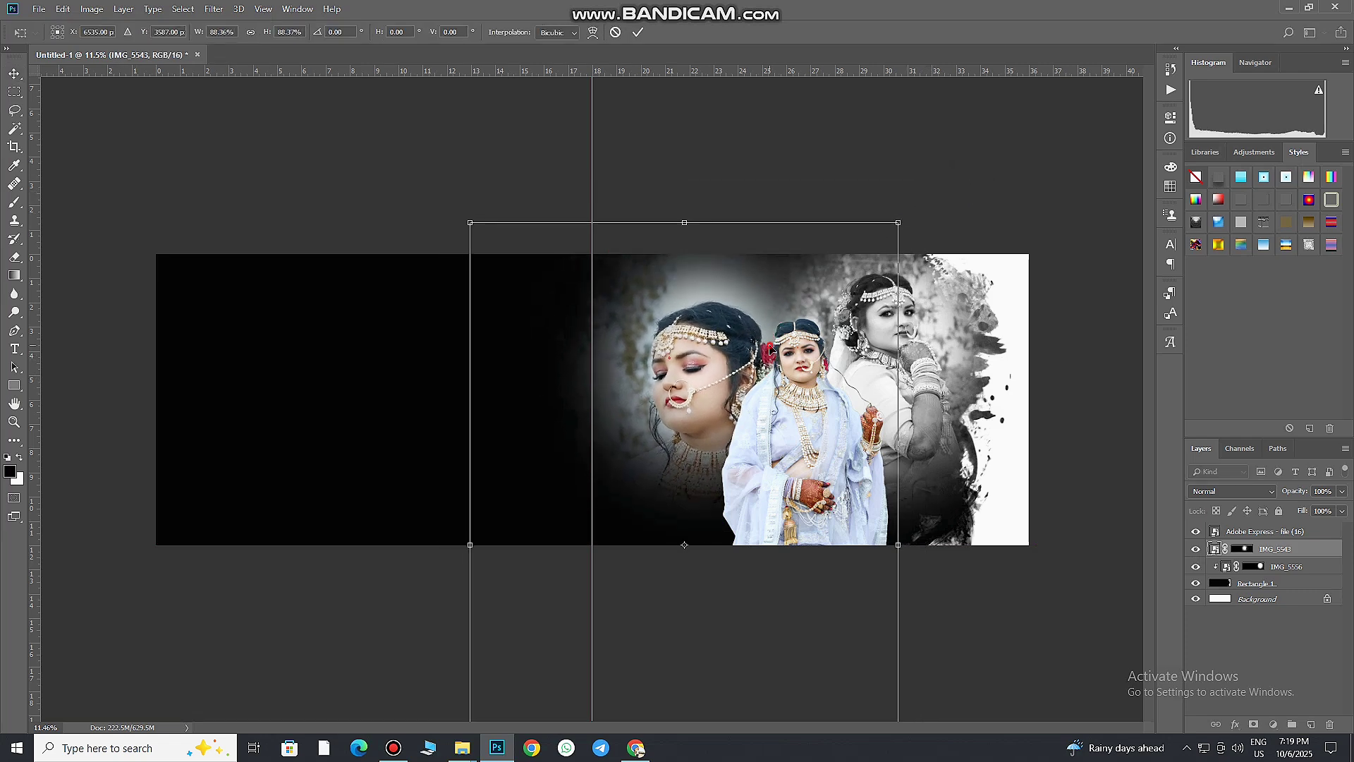
click(638, 32)
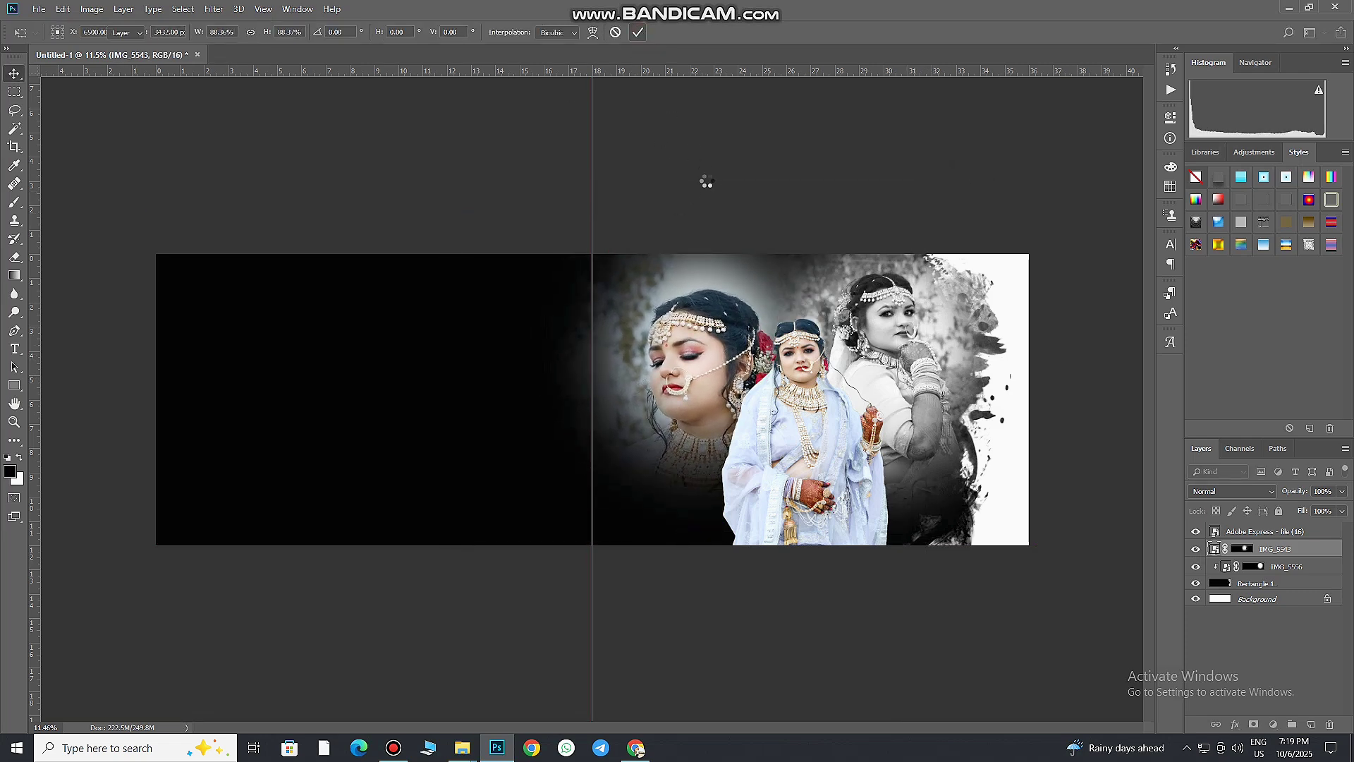
- Repaint the close-up's mask to reveal the bride's face and neck again
click(1246, 551)
key(x)
key(b)
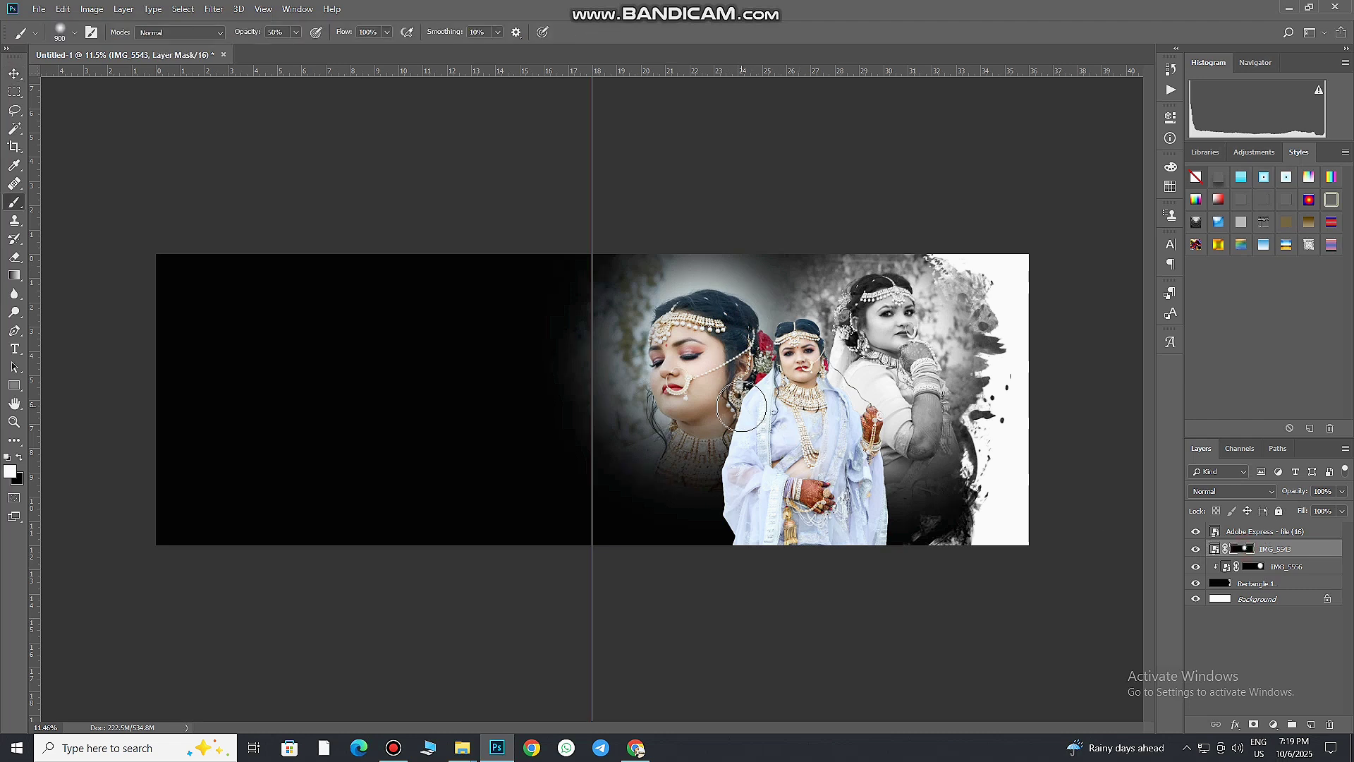
mouse_move(713, 442)
mouse_down()
mouse_move(671, 453)
mouse_move(725, 242)
mouse_move(779, 378)
mouse_up()
key(bracketright)
key(bracketright)
key(bracketright)
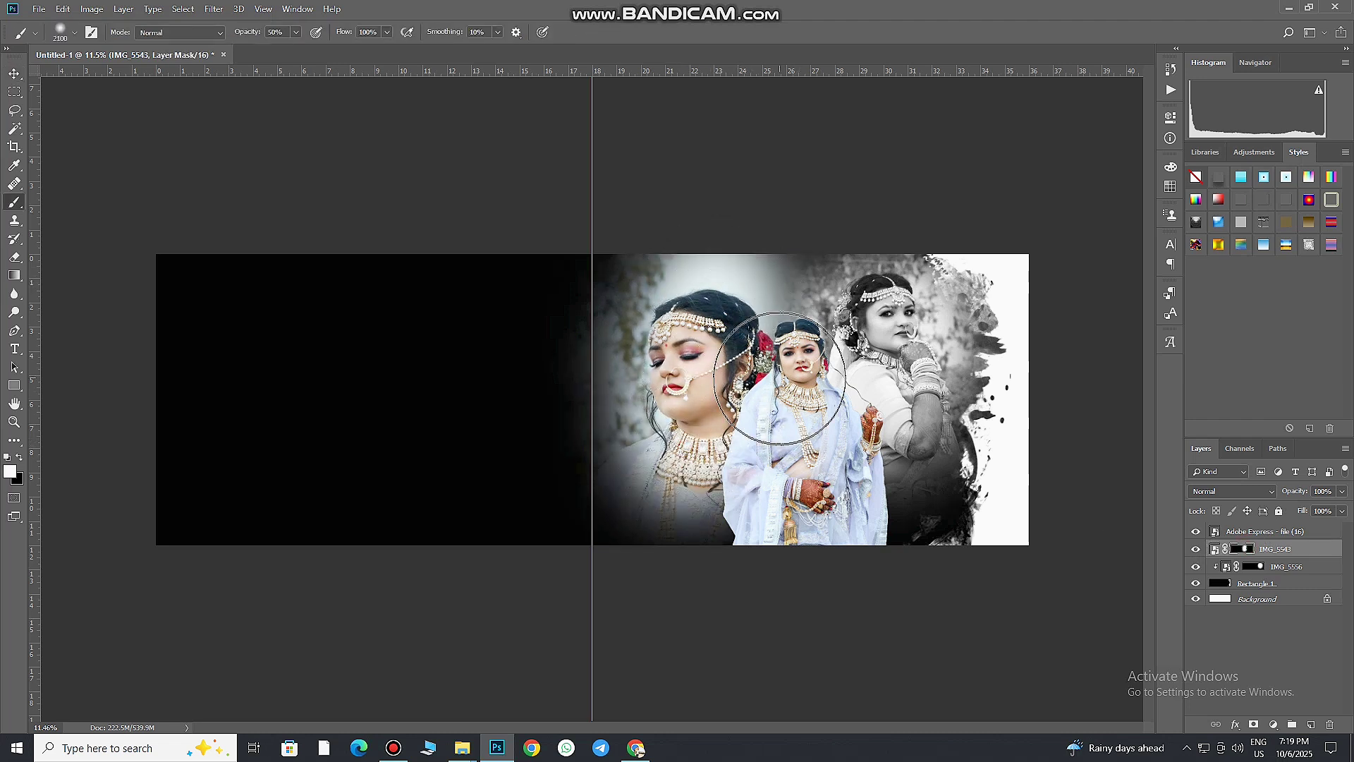
click(14, 73)
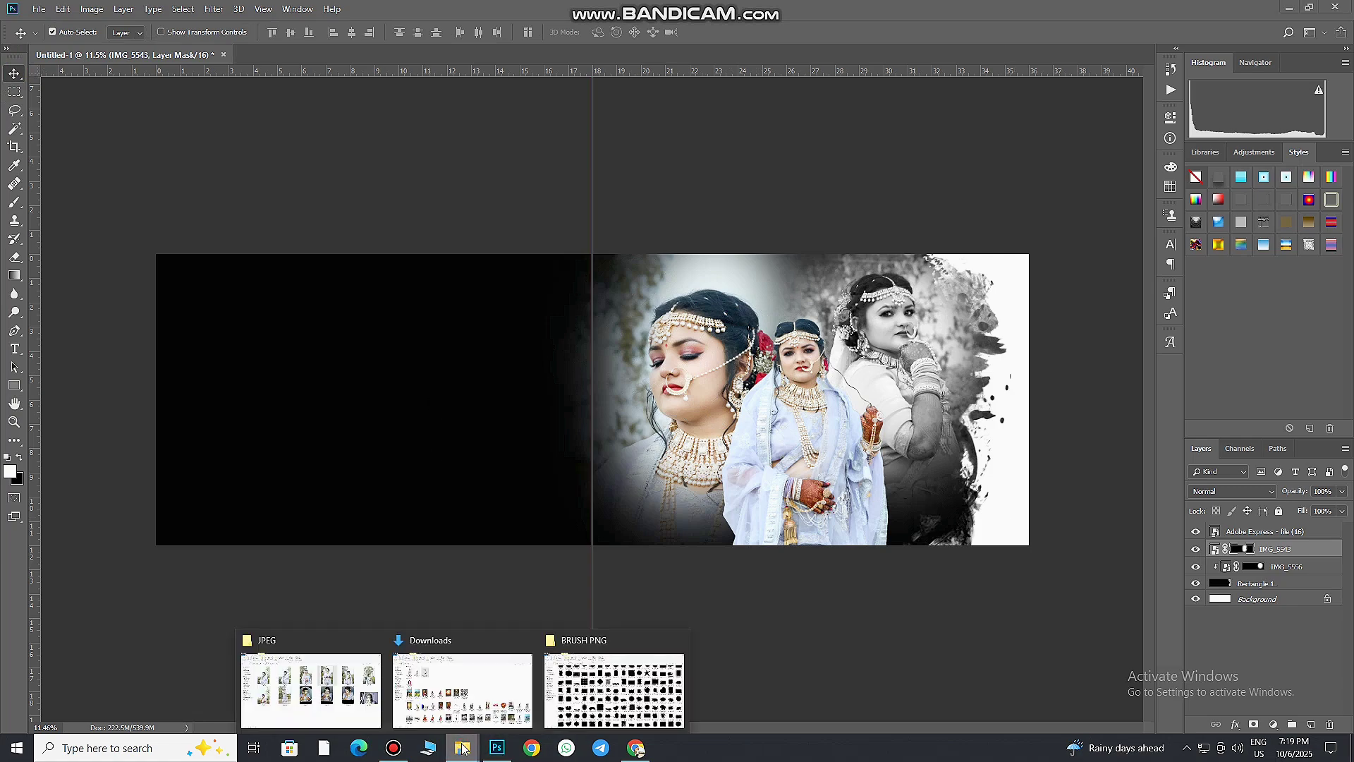
- Bring the Ellipse_95 glow from the gow efff folder and enlarge it over the left page
click(572, 698)
click(65, 110)
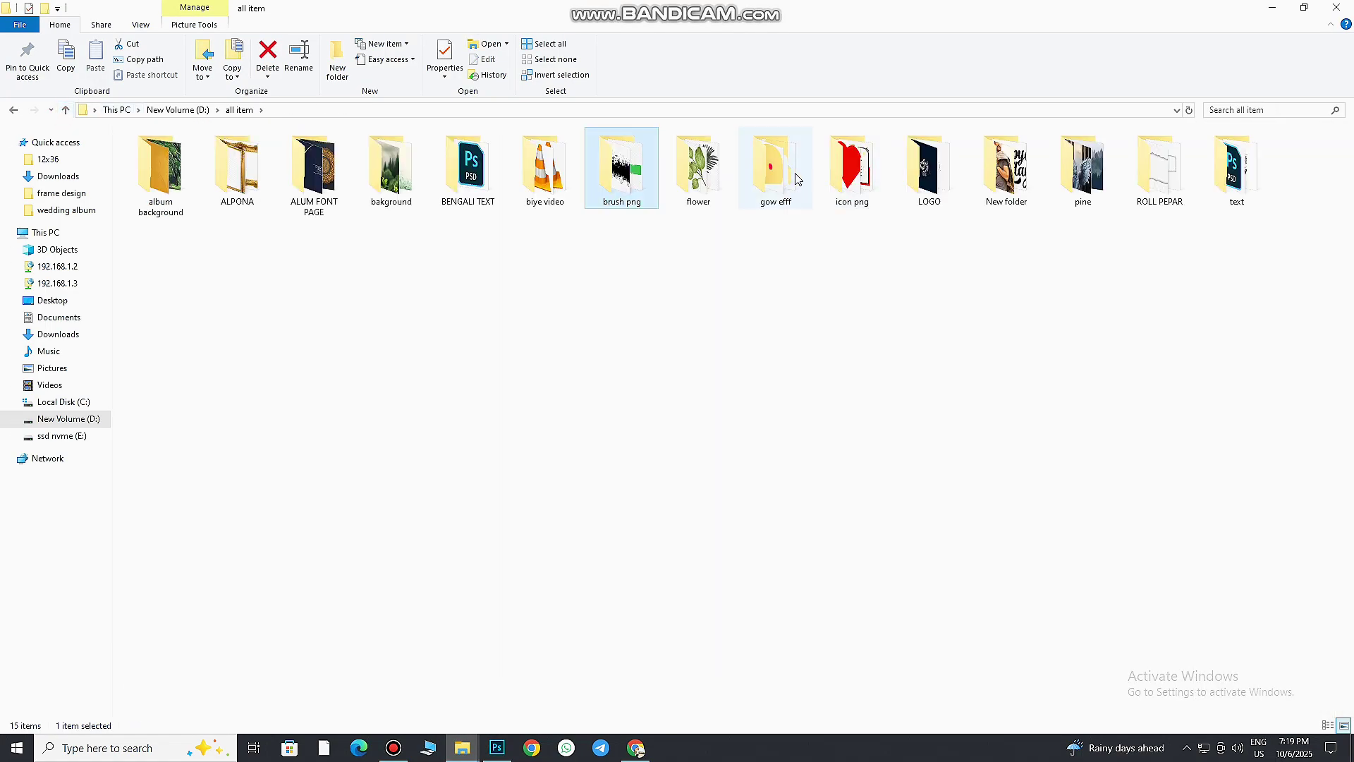
double_click(772, 164)
drag(314, 167, 507, 574)
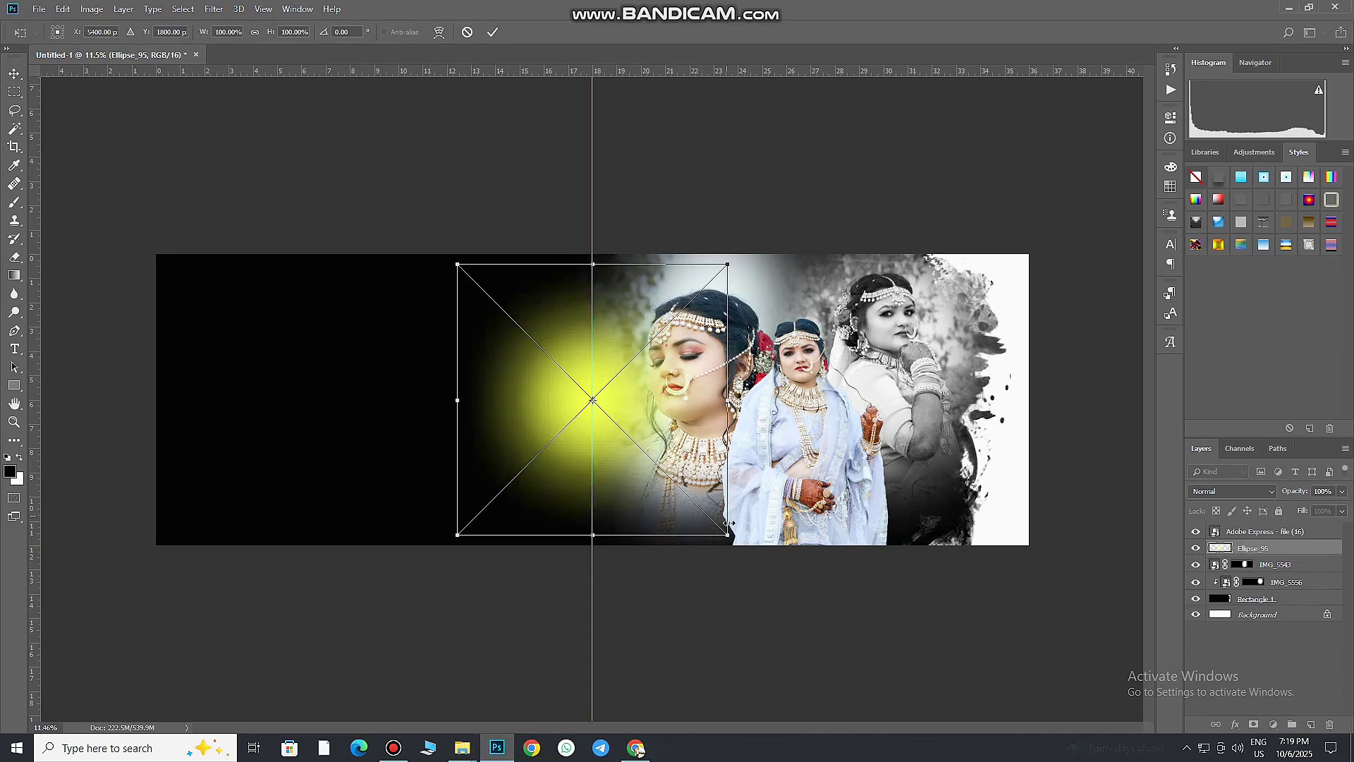
drag(729, 536, 952, 677)
mouse_move(799, 536)
mouse_down()
mouse_move(739, 440)
mouse_move(721, 441)
mouse_up()
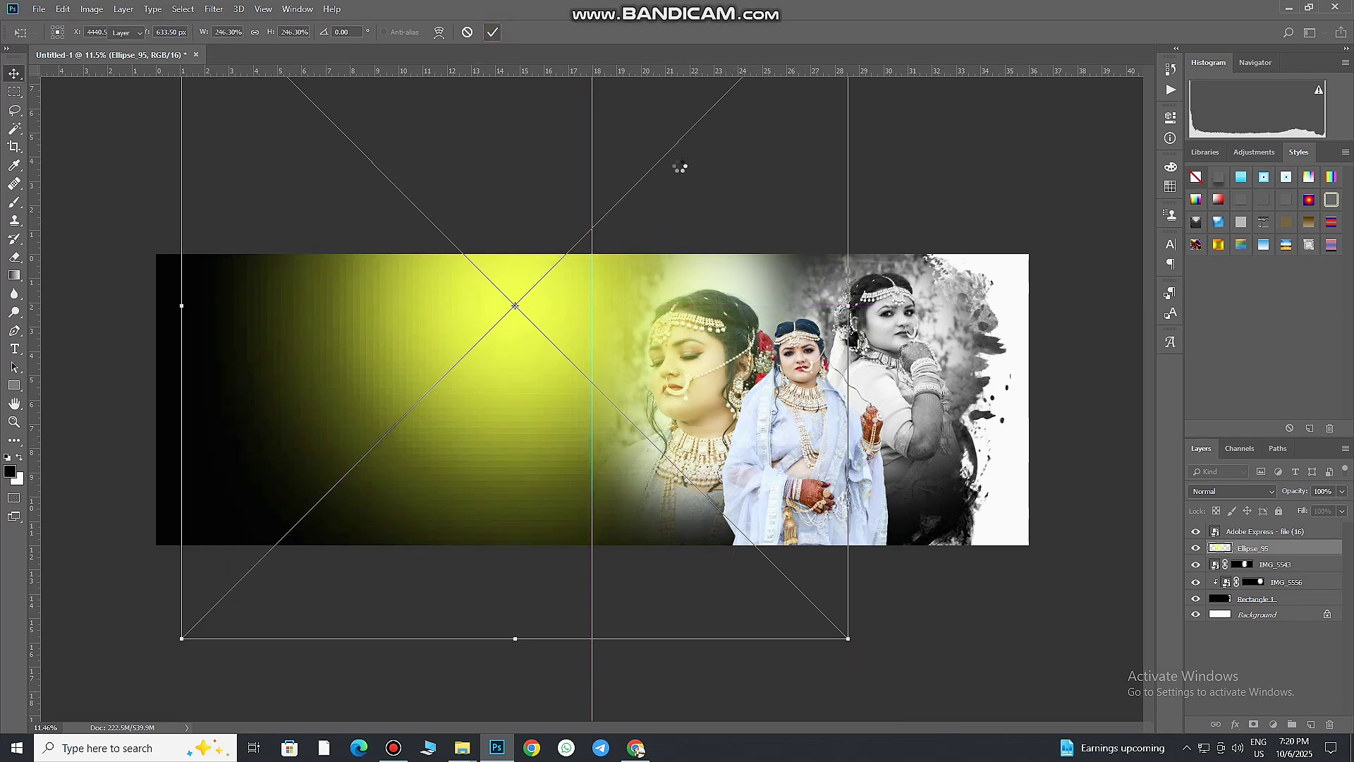
- Duplicate the glow and give Ellipse_95 a bright golden yellow Color Overlay
key(ctrl+j)
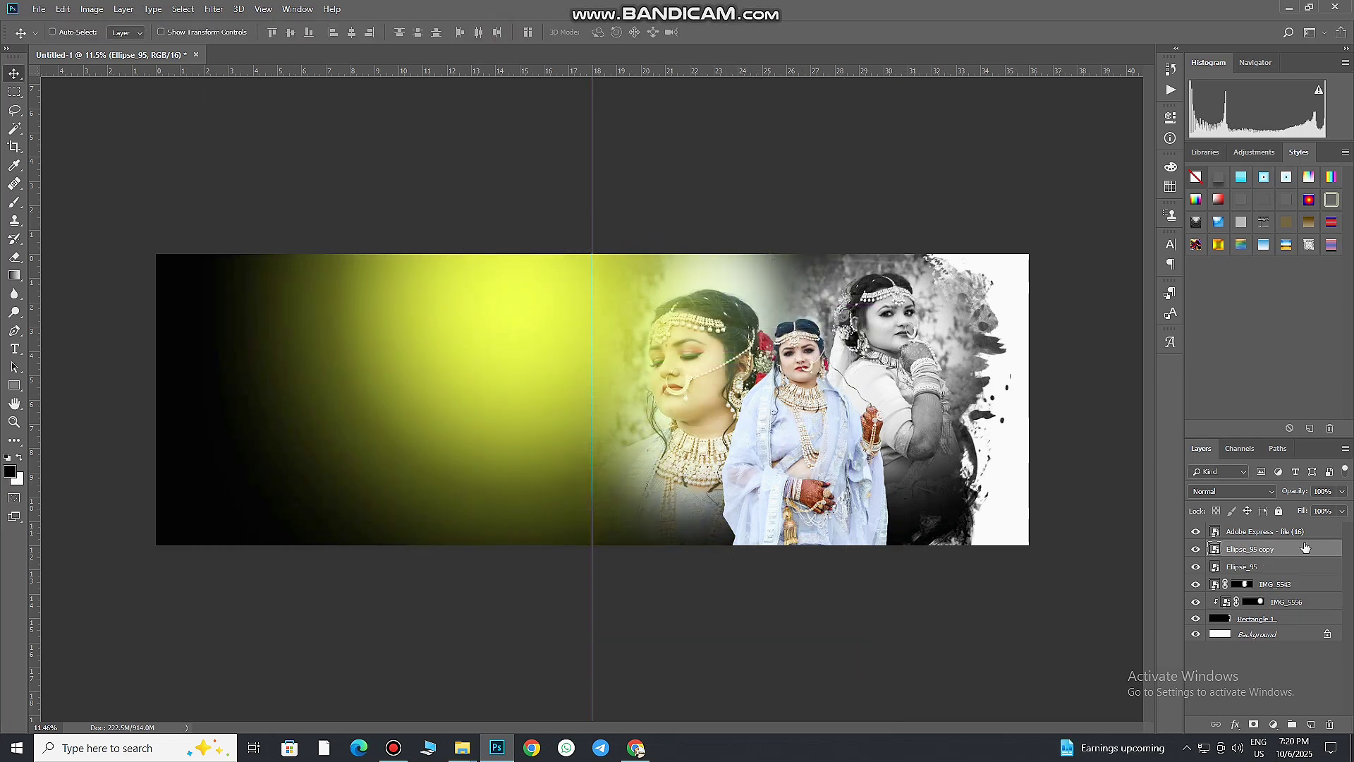
click(1195, 548)
click(1313, 568)
double_click(1313, 568)
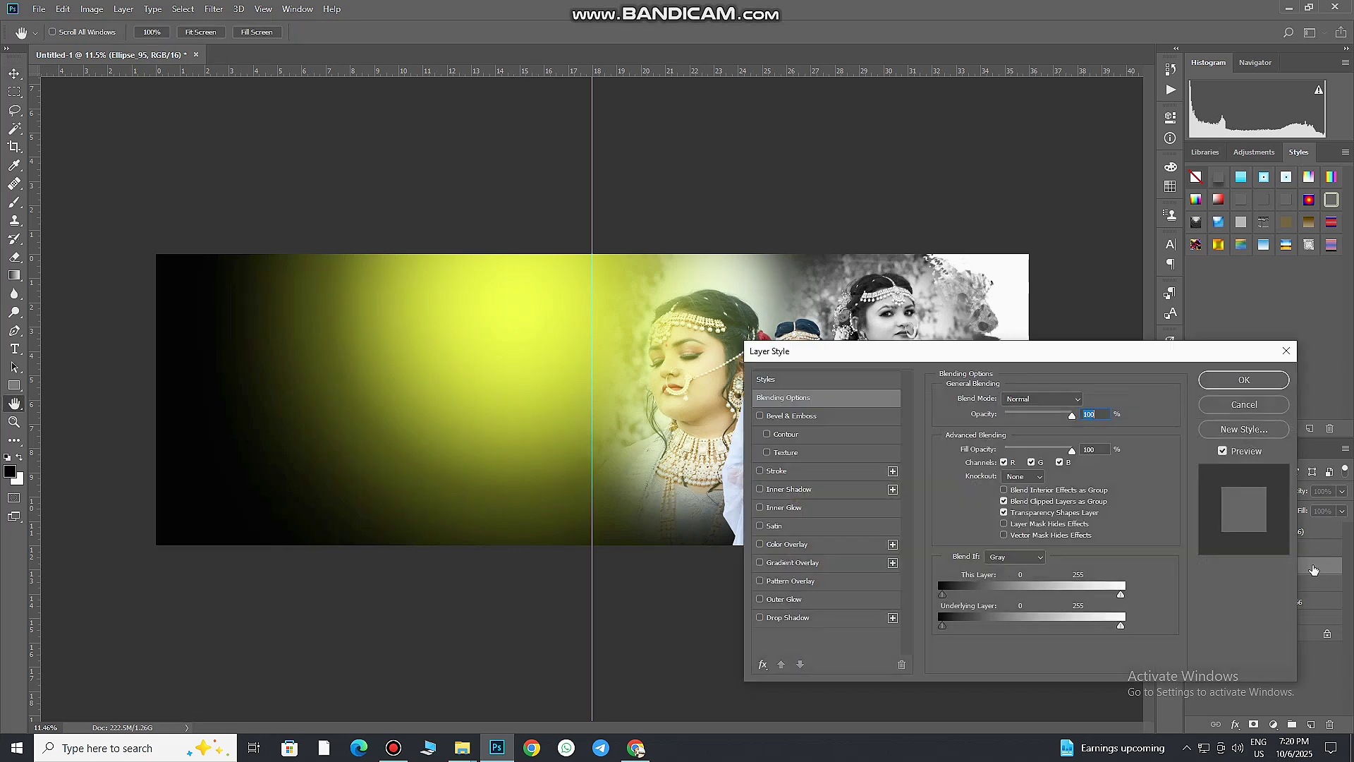
click(853, 544)
click(1085, 400)
click(737, 448)
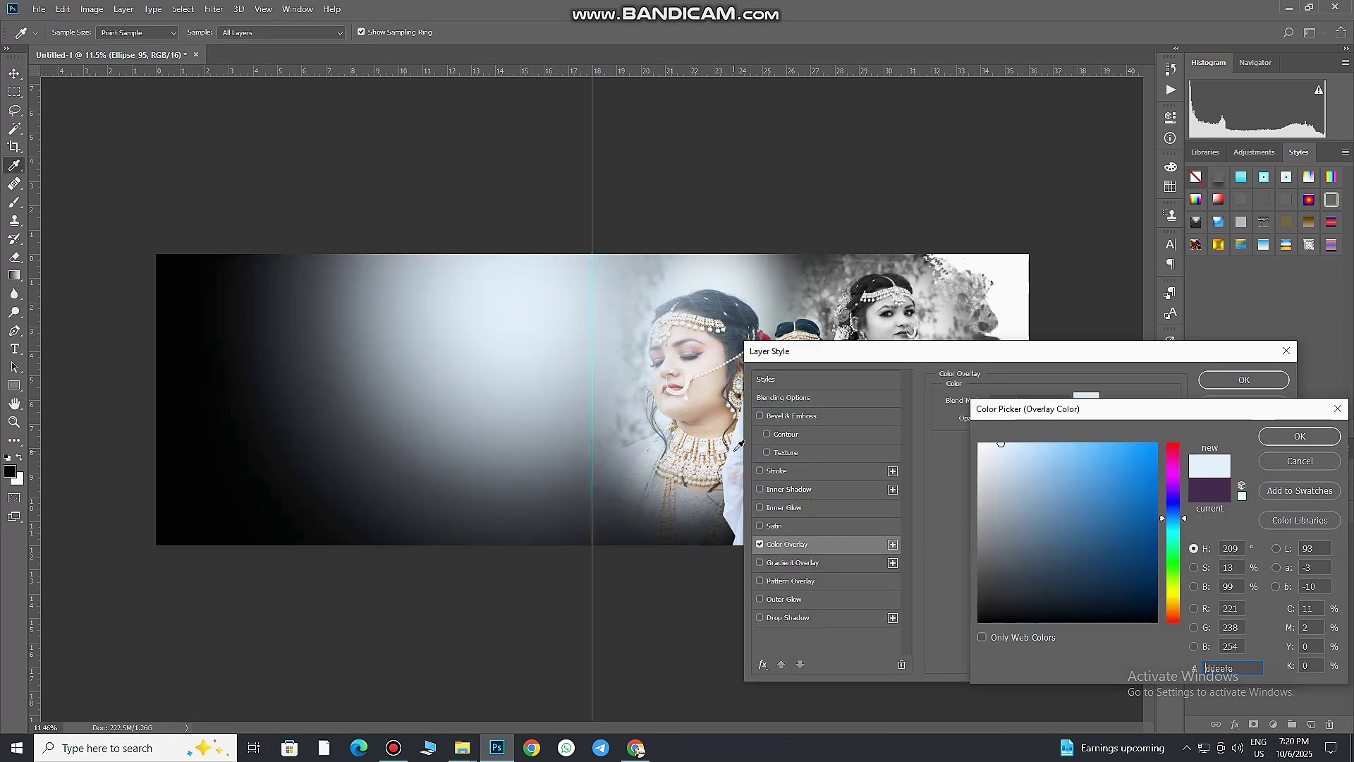
click(1173, 599)
click(1098, 447)
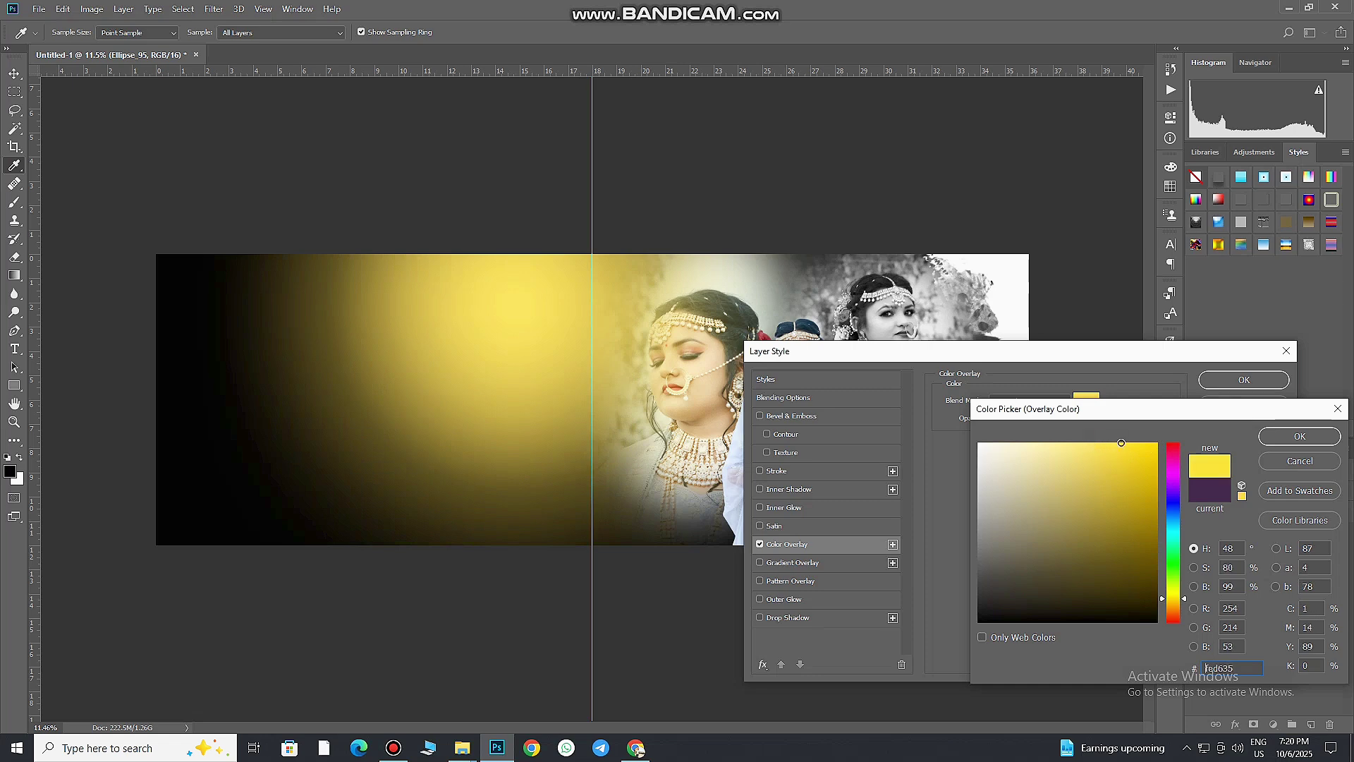
click(1174, 600)
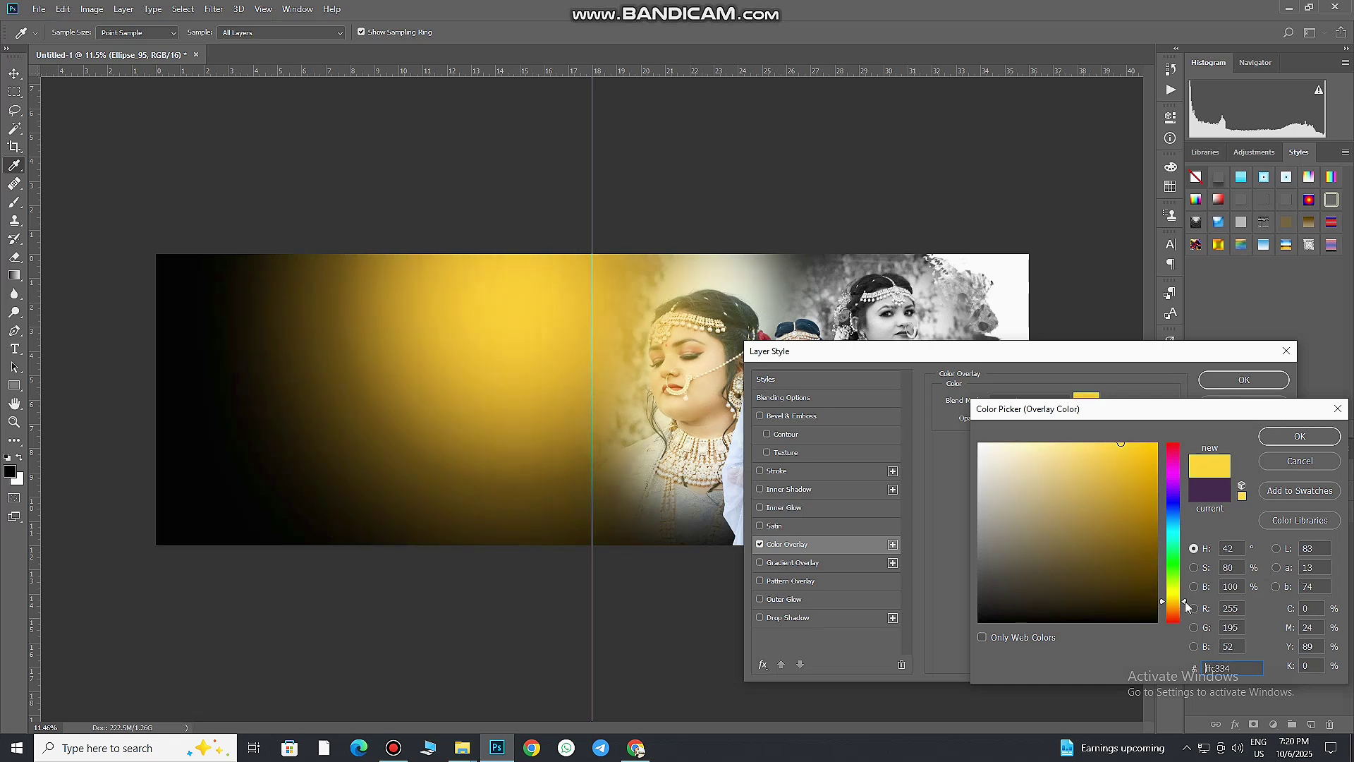
click(1101, 444)
click(1276, 432)
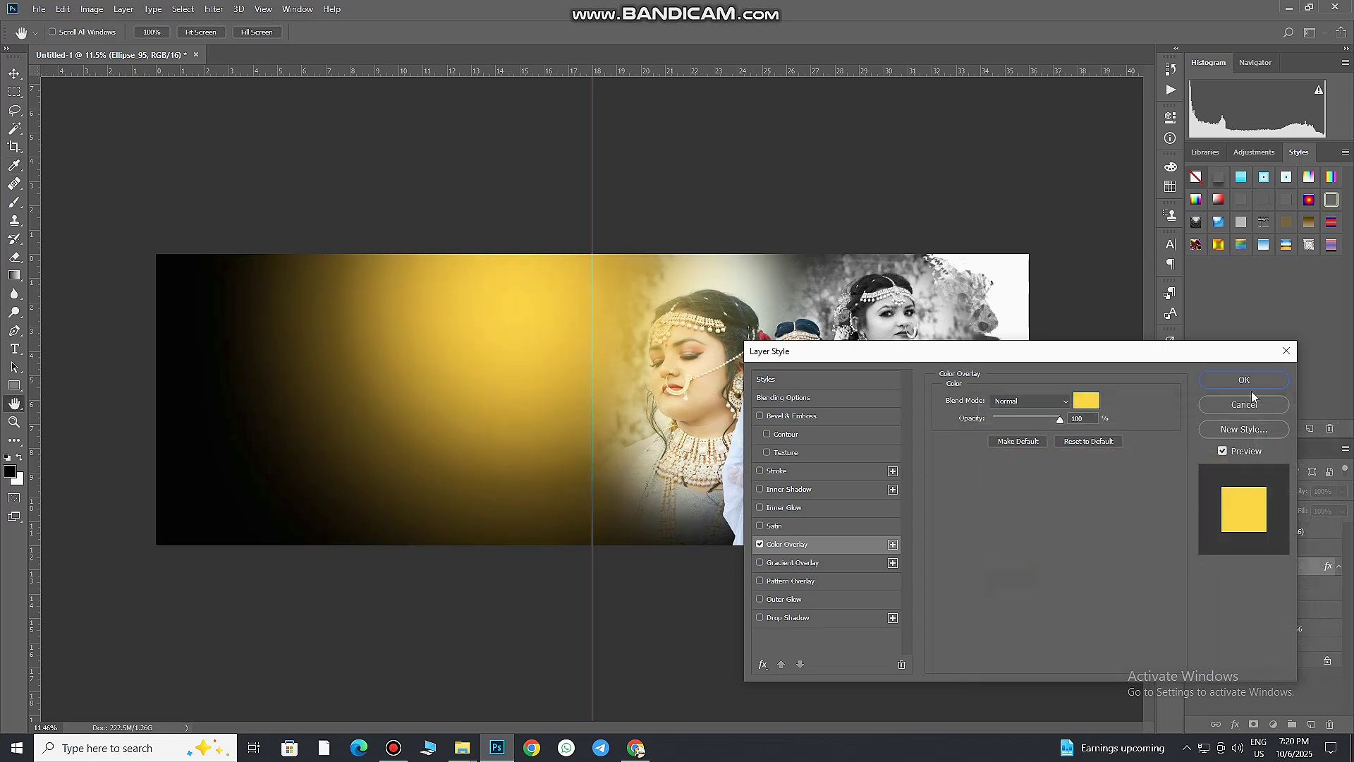
click(1246, 381)
- Give the duplicated glow a pure white Color Overlay
click(1196, 550)
click(1309, 551)
double_click(1310, 551)
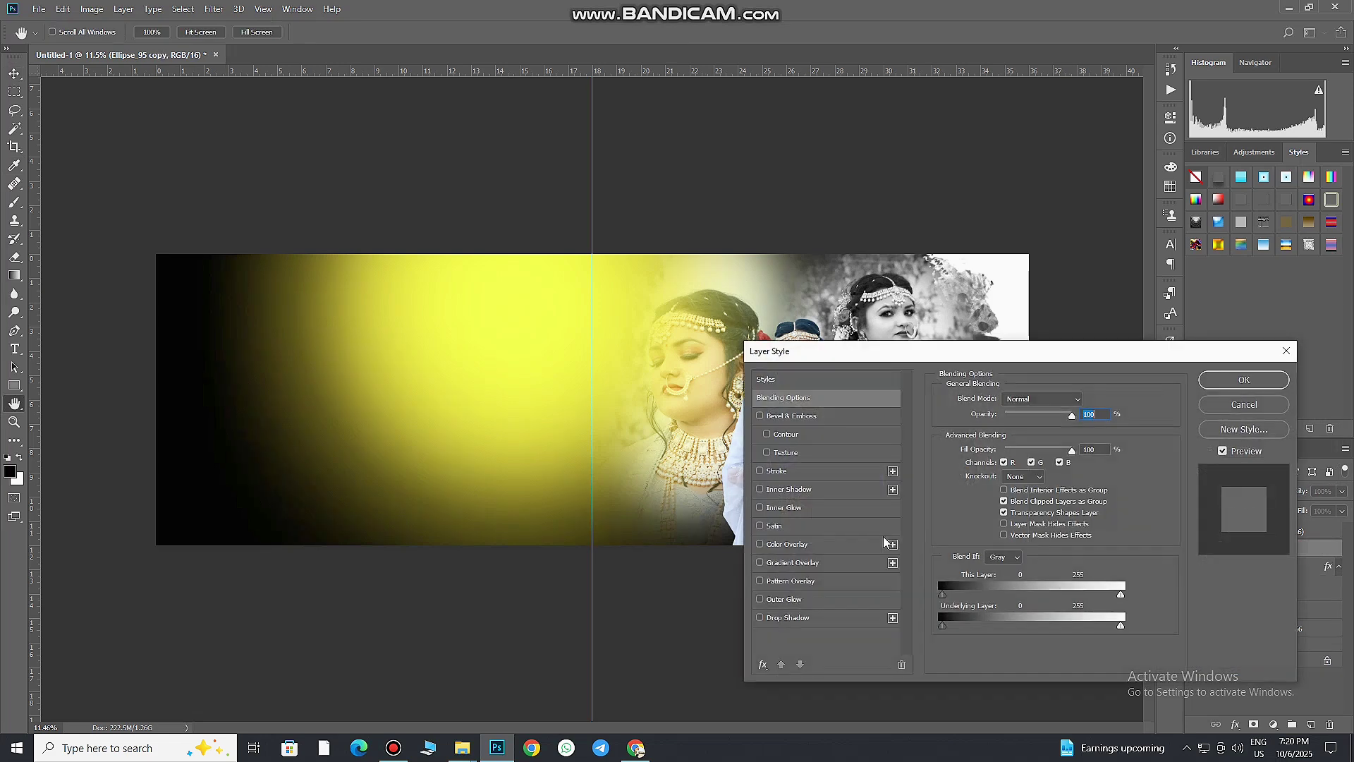
click(787, 544)
click(1086, 398)
click(980, 444)
click(1285, 436)
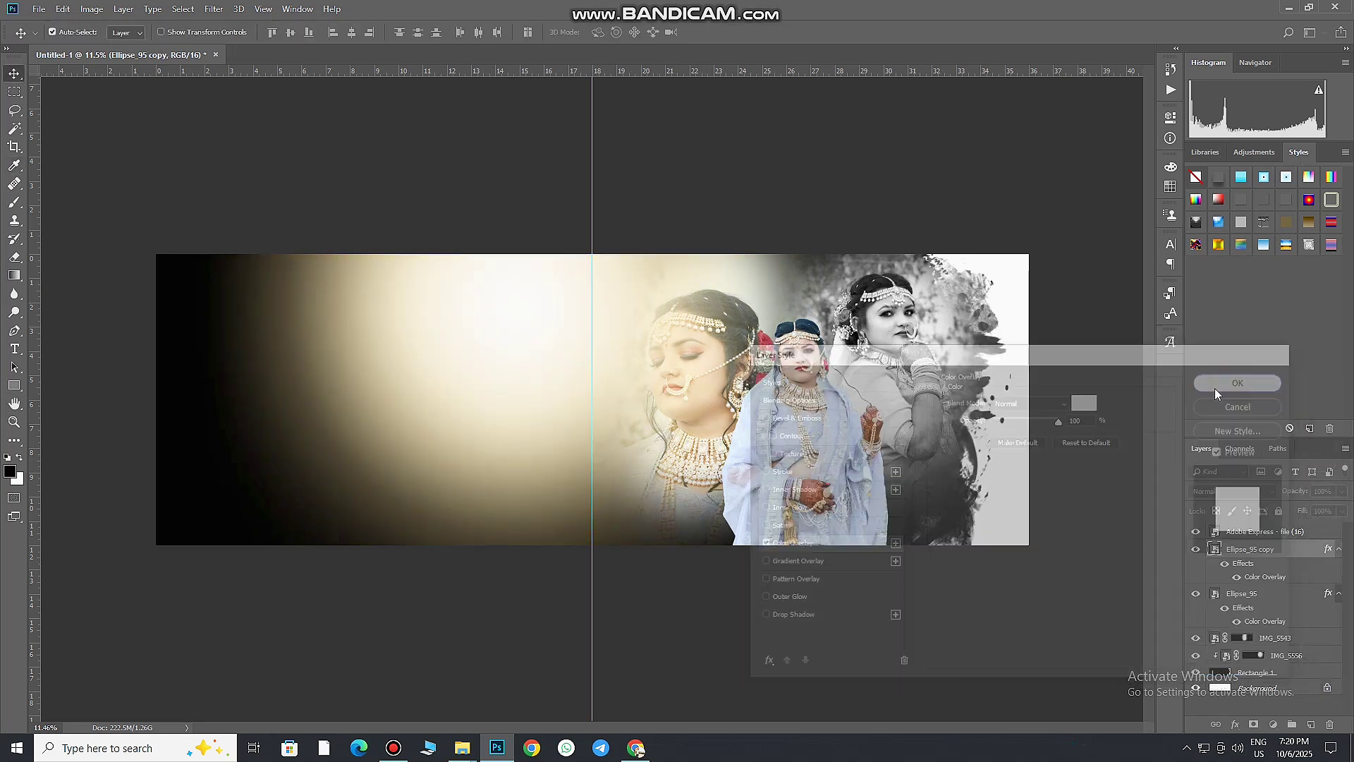
click(1245, 380)
- Resize and reposition the white glow copy to brighten the golden glow's centre
key(ctrl+t)
mouse_move(849, 642)
mouse_down()
mouse_move(773, 585)
mouse_move(741, 531)
mouse_up()
drag(599, 471, 586, 438)
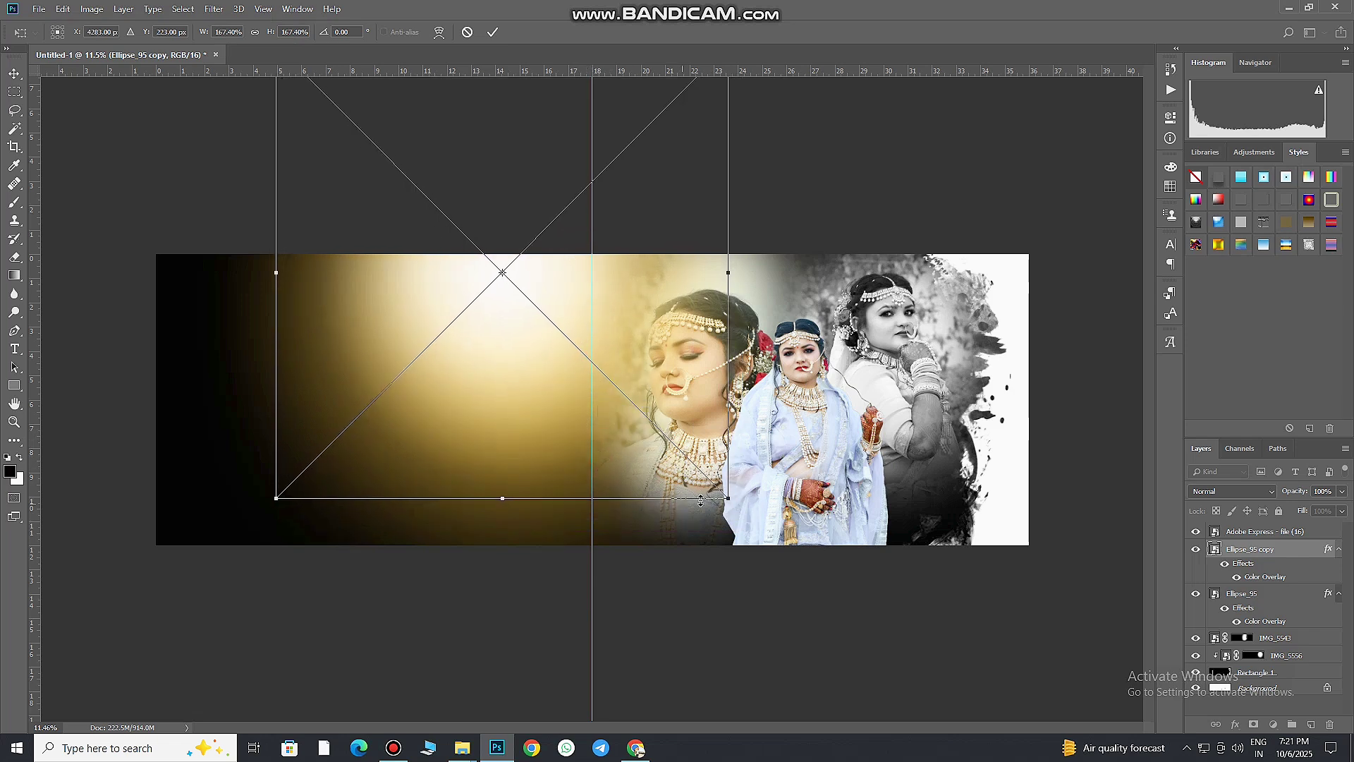
drag(728, 498, 710, 489)
click(498, 32)
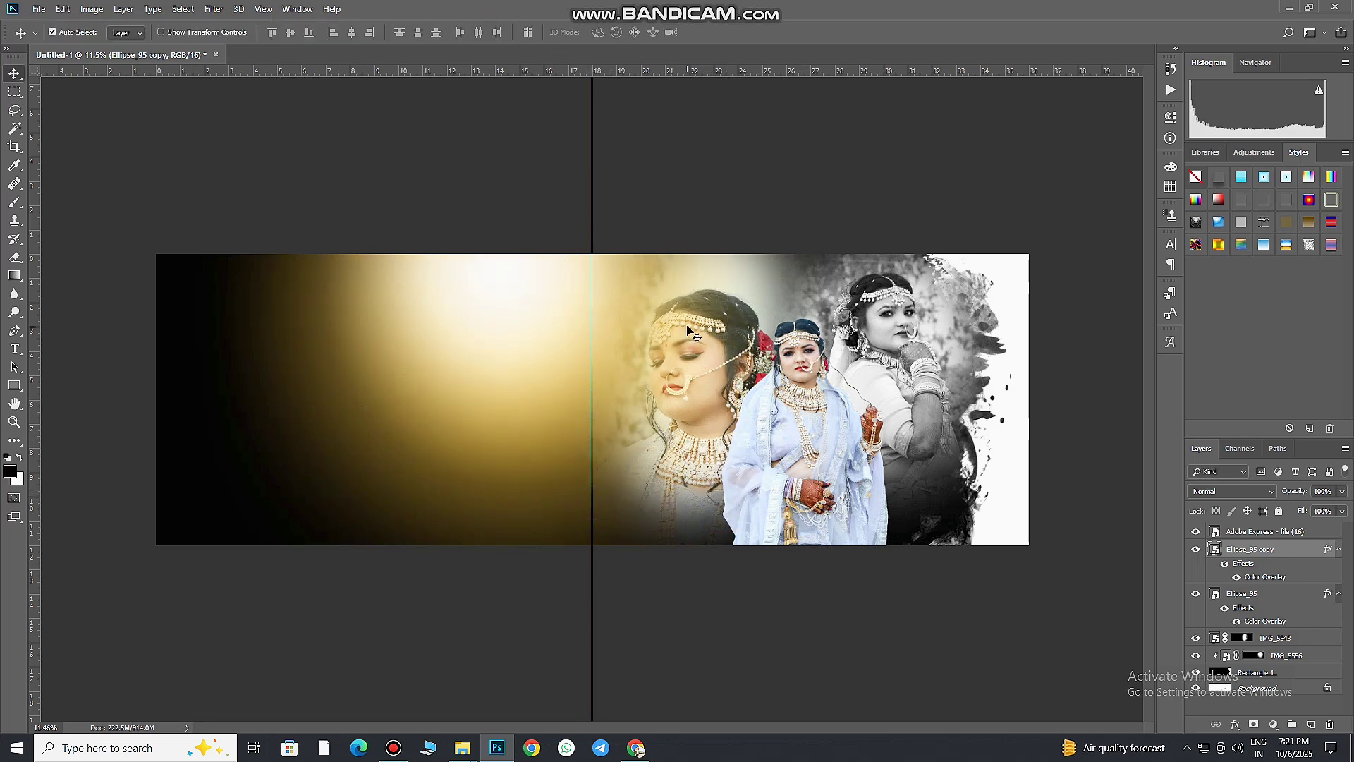
drag(502, 289, 505, 268)
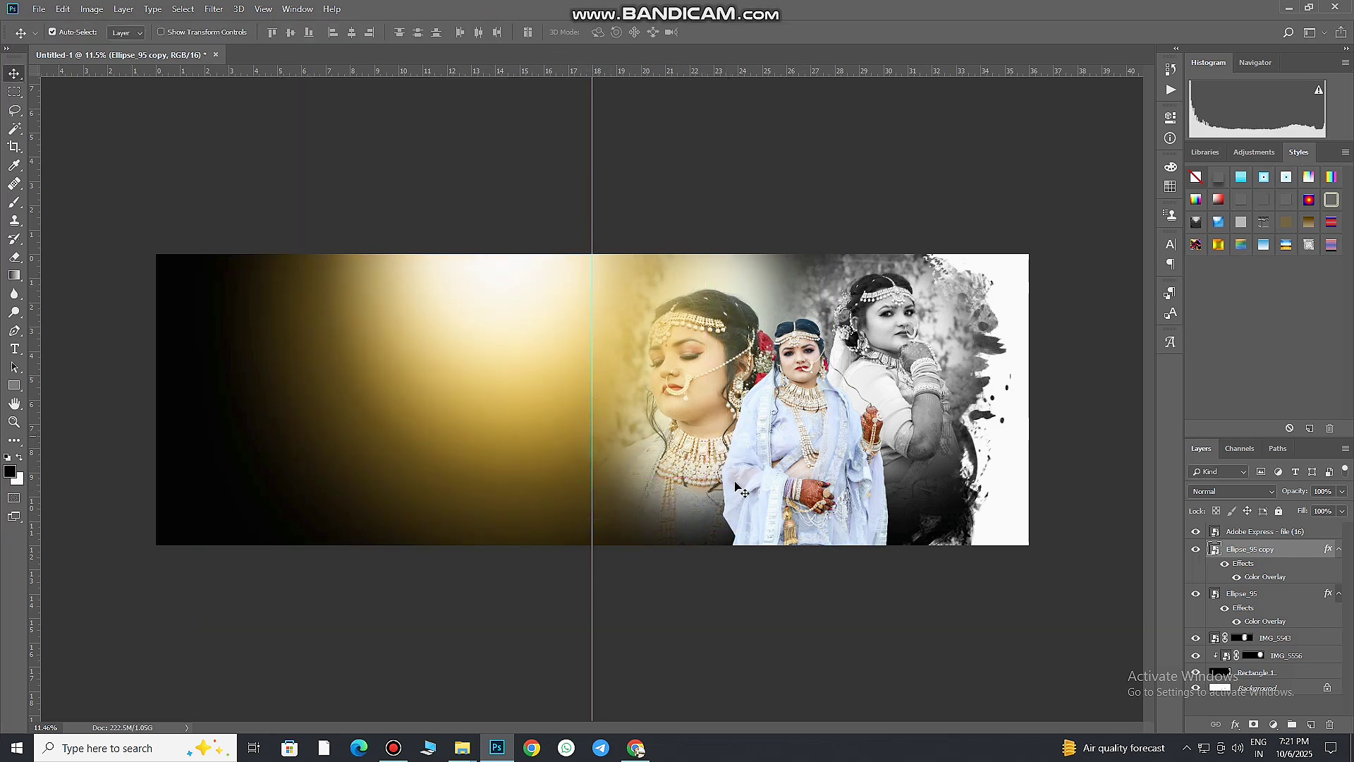
click(1267, 537)
click(1196, 548)
click(1197, 548)
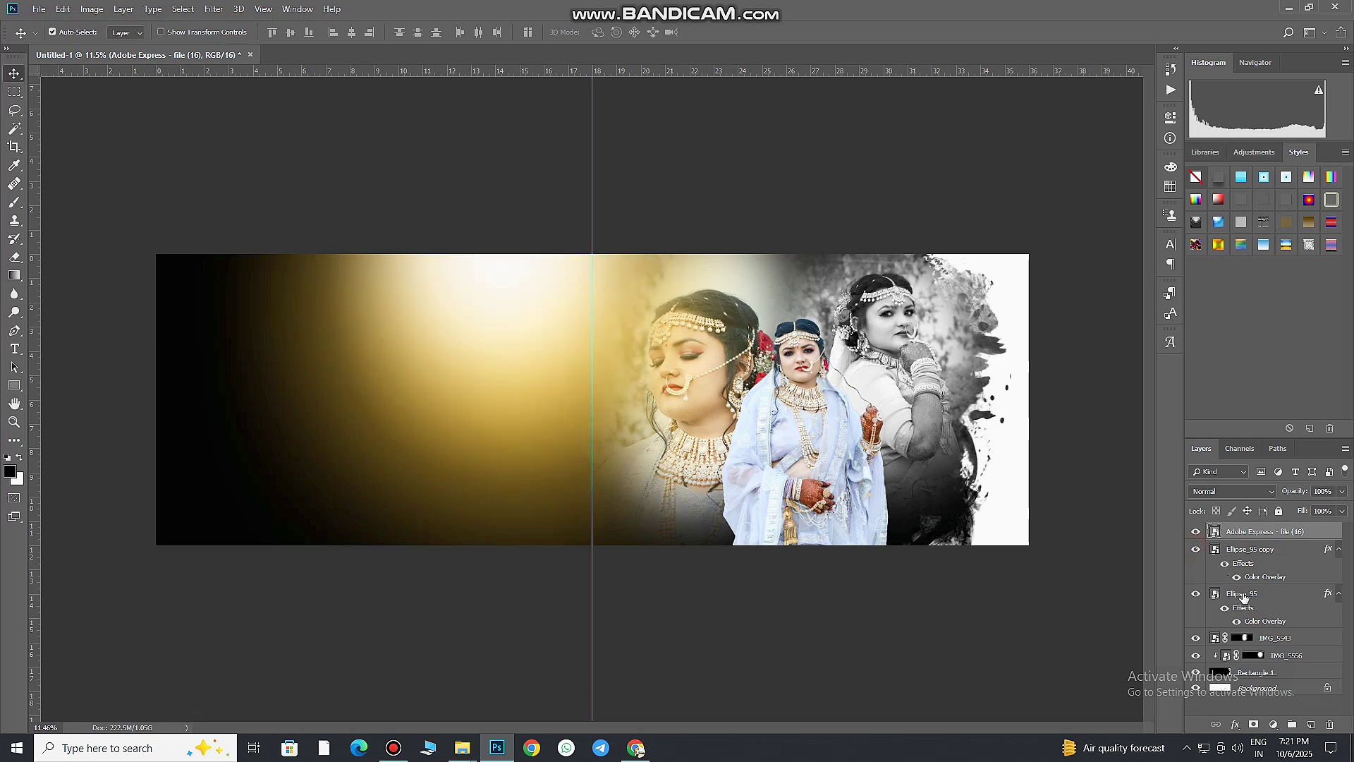
- Place the leaf photo from the background images folder, rotated sideways and stretched to the left page edge
click(614, 688)
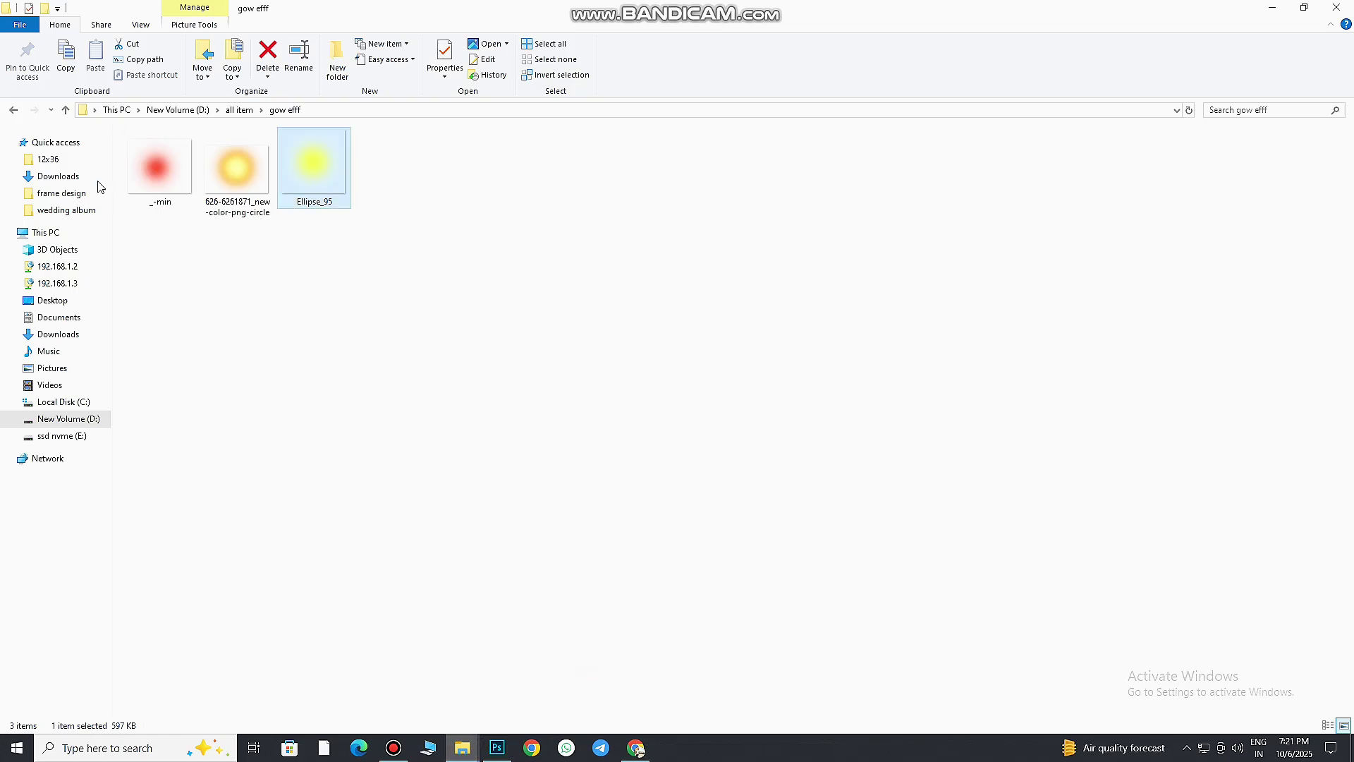
click(65, 110)
double_click(389, 177)
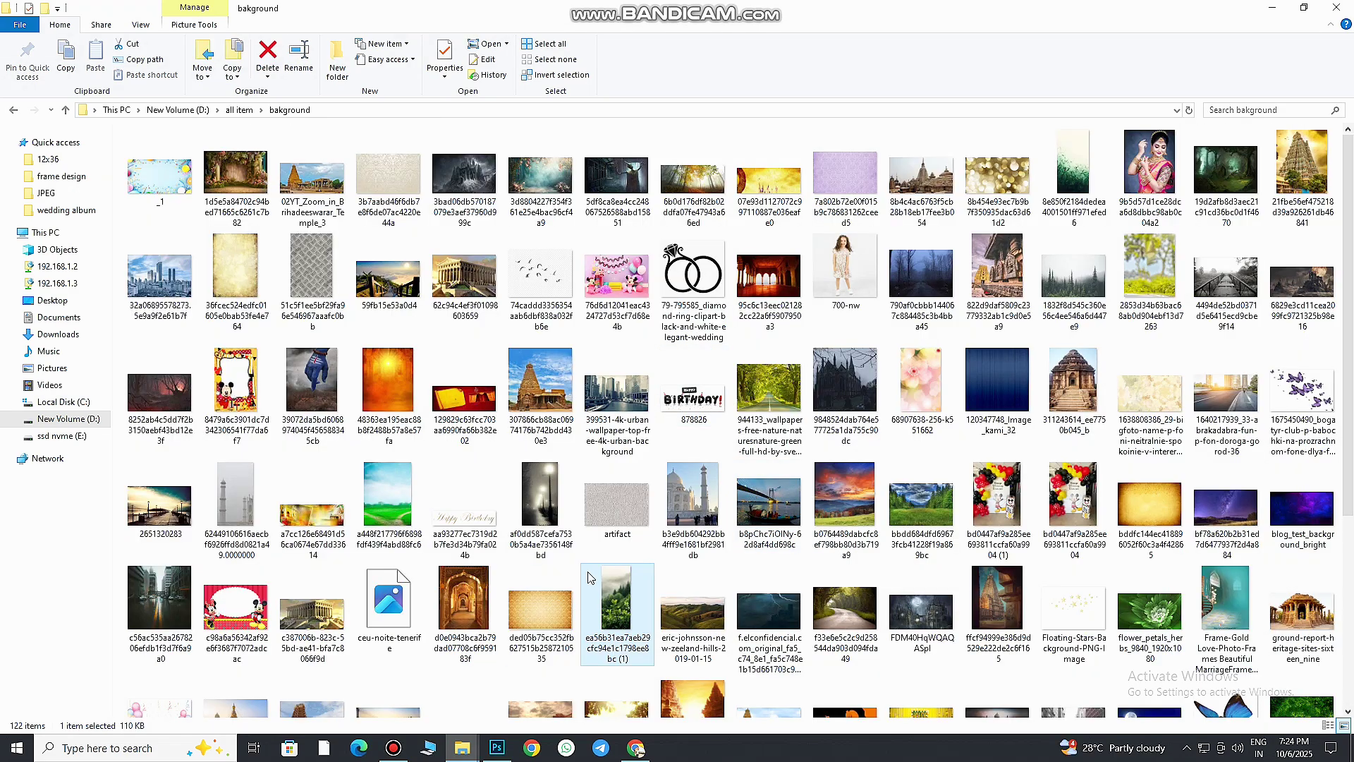
drag(591, 577, 441, 616)
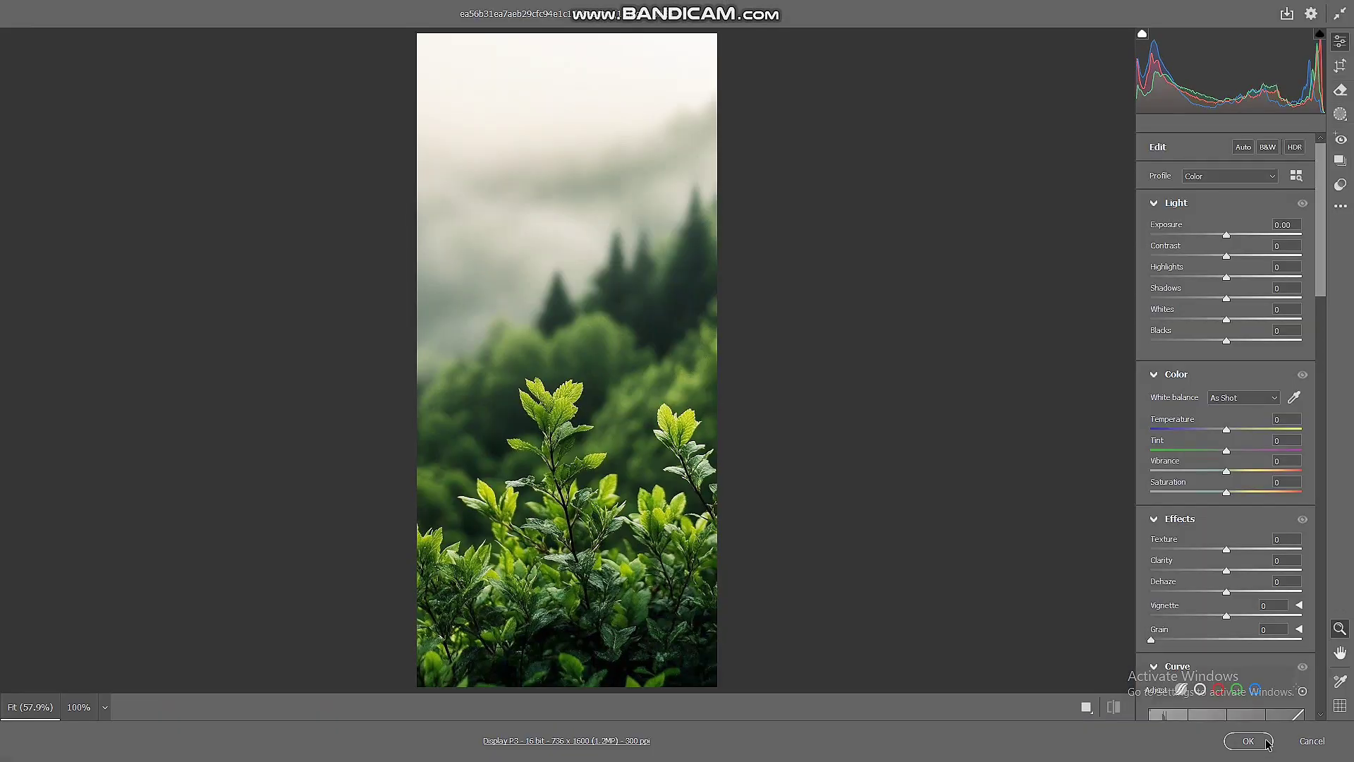
key(Return)
mouse_move(682, 325)
mouse_down()
mouse_move(699, 351)
mouse_move(639, 493)
mouse_up()
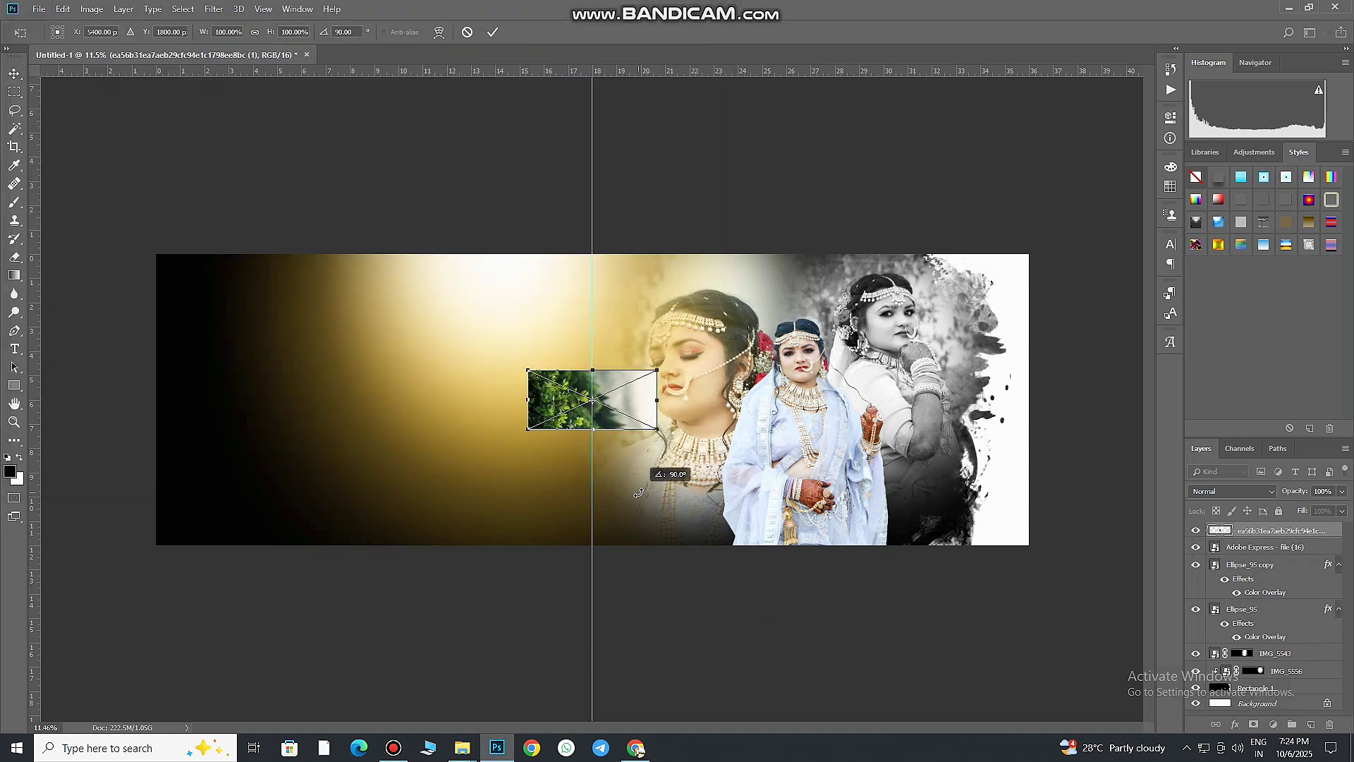
mouse_move(659, 429)
mouse_down()
mouse_move(808, 484)
mouse_move(663, 472)
mouse_up()
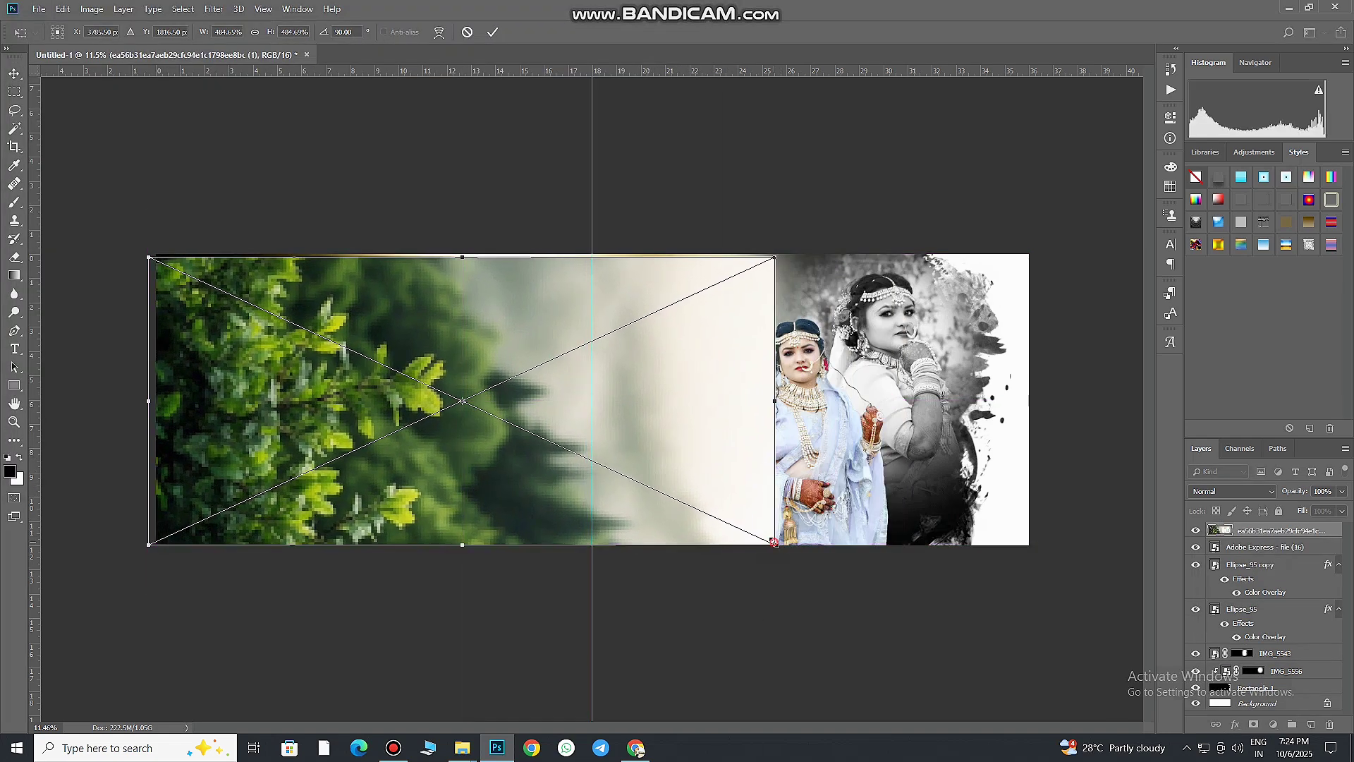
drag(154, 401, 144, 401)
click(496, 32)
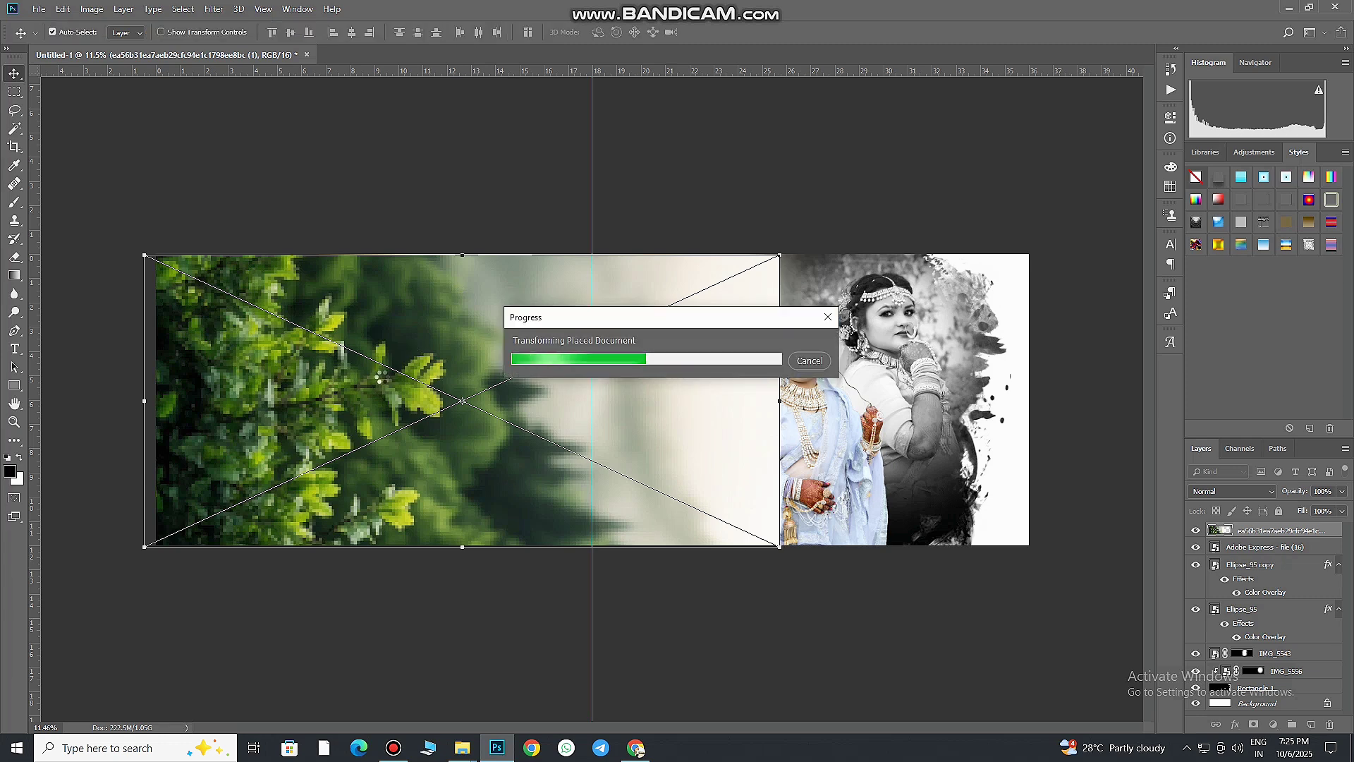
- Hide the leaves with a black mask and brush them back in along the left edge
alt+click(1253, 727)
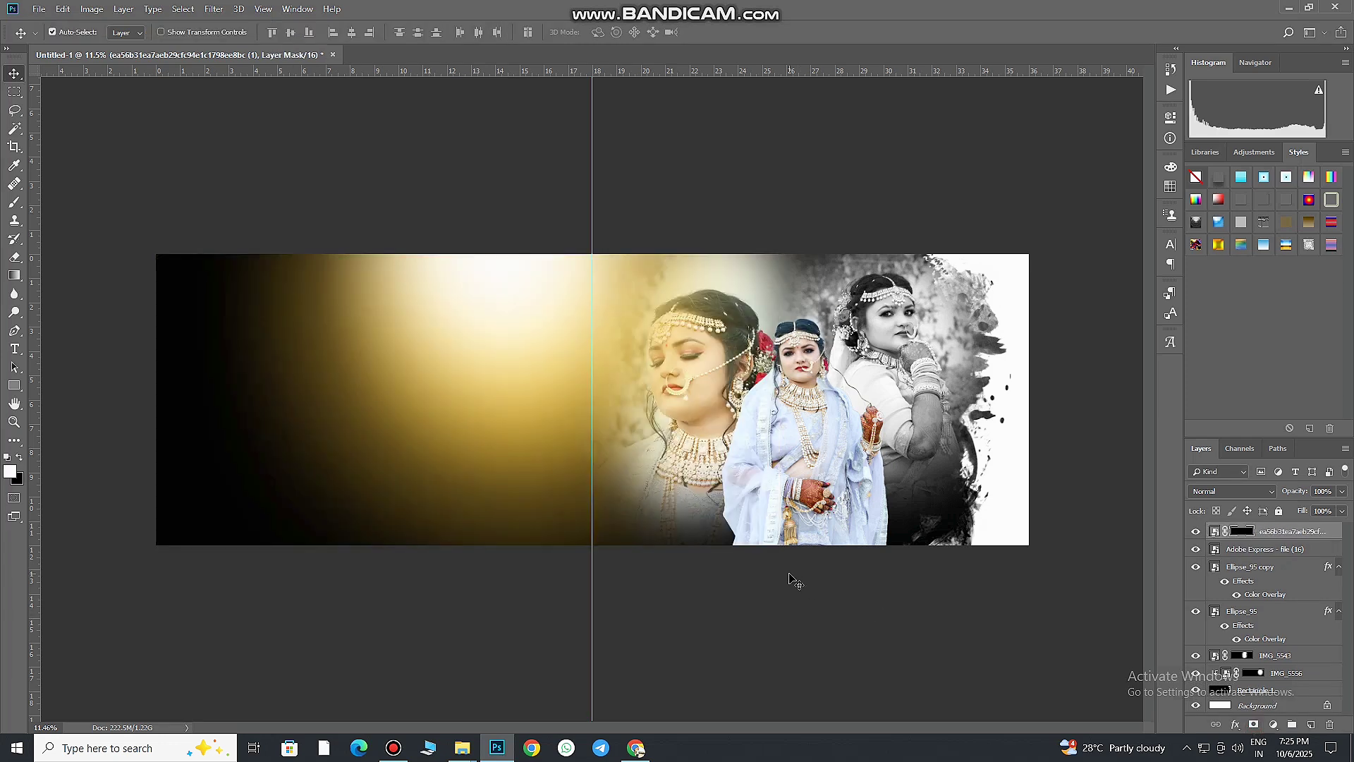
key(b)
key(bracketright)
mouse_move(278, 364)
mouse_down()
mouse_move(237, 328)
mouse_move(302, 408)
mouse_move(356, 445)
mouse_move(357, 484)
mouse_move(252, 438)
mouse_move(236, 323)
mouse_move(302, 453)
mouse_move(227, 469)
mouse_move(490, 347)
mouse_up()
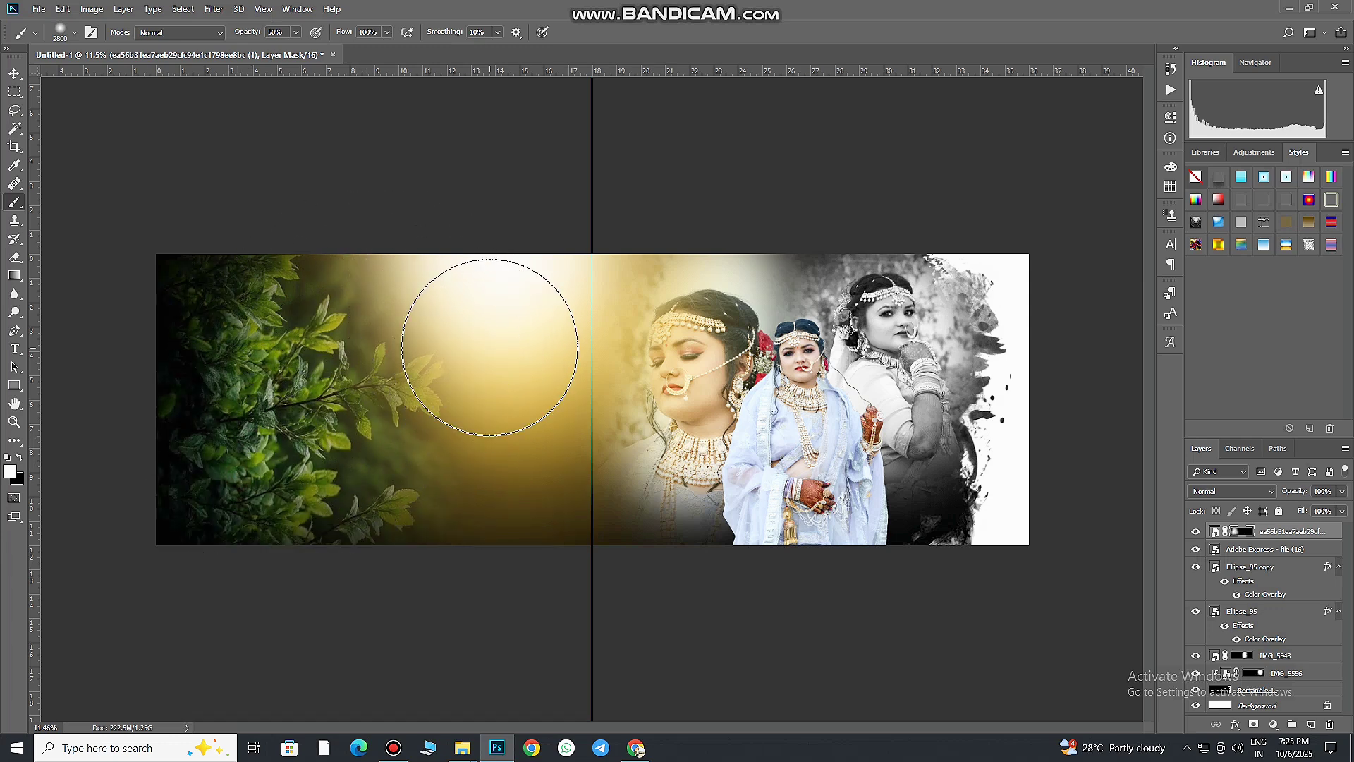
key(v)
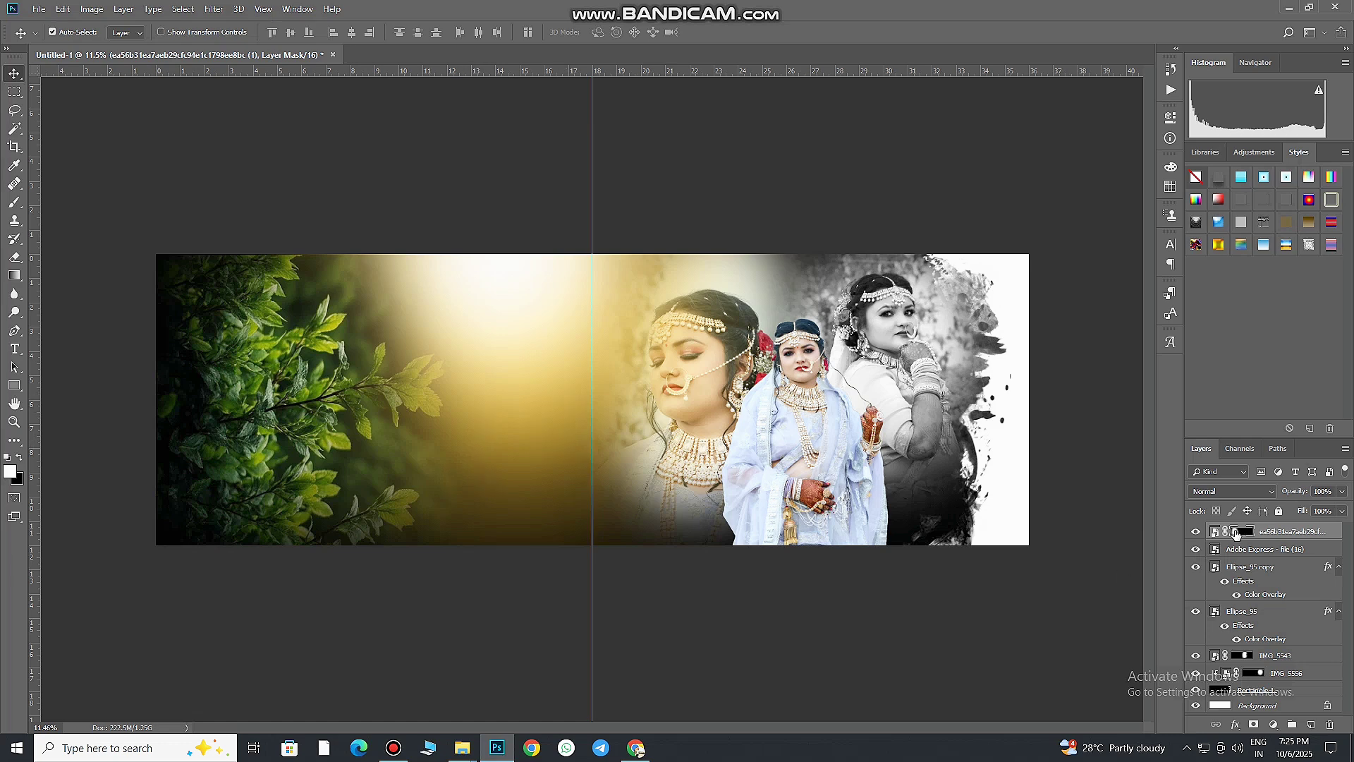
- Fade the leaves to low opacity in Normal blending, then drag in the standing bride photo
click(1216, 491)
click(1215, 487)
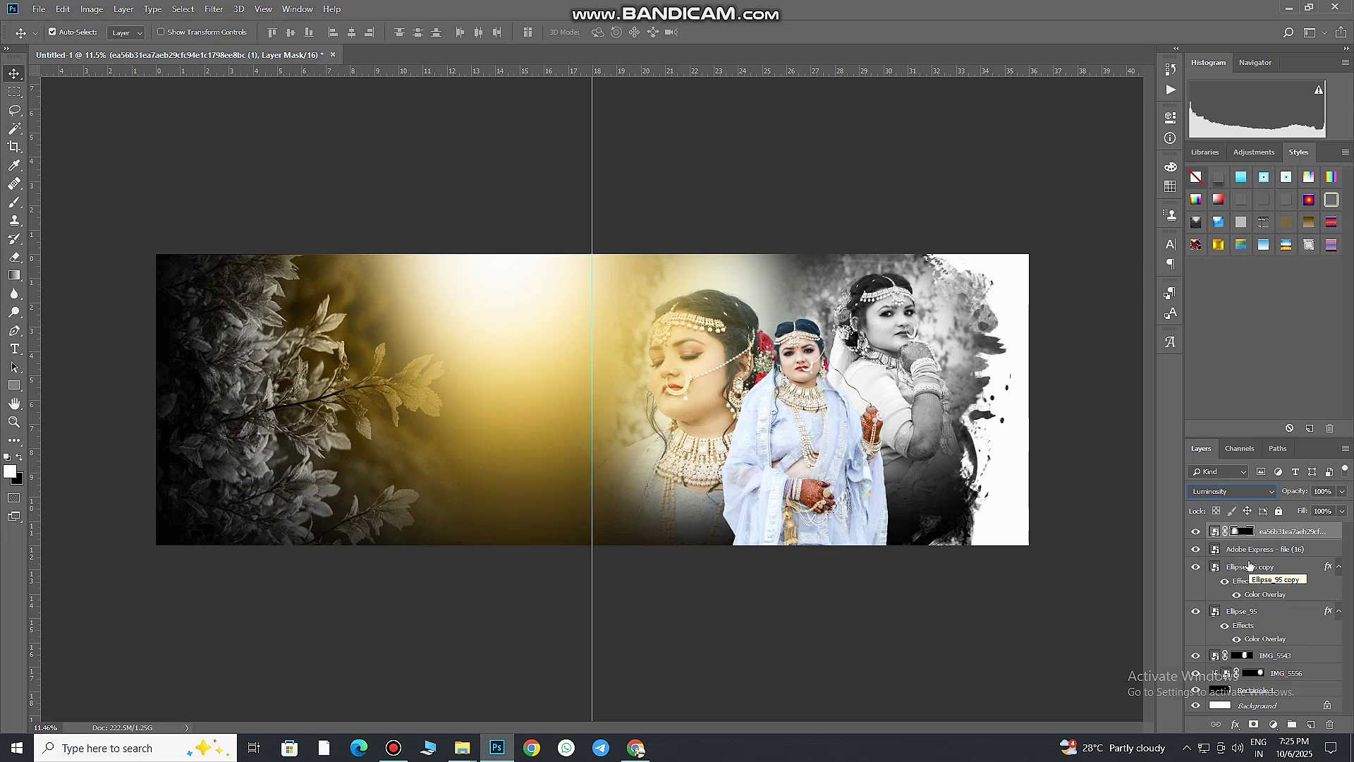
click(1209, 493)
click(1227, 153)
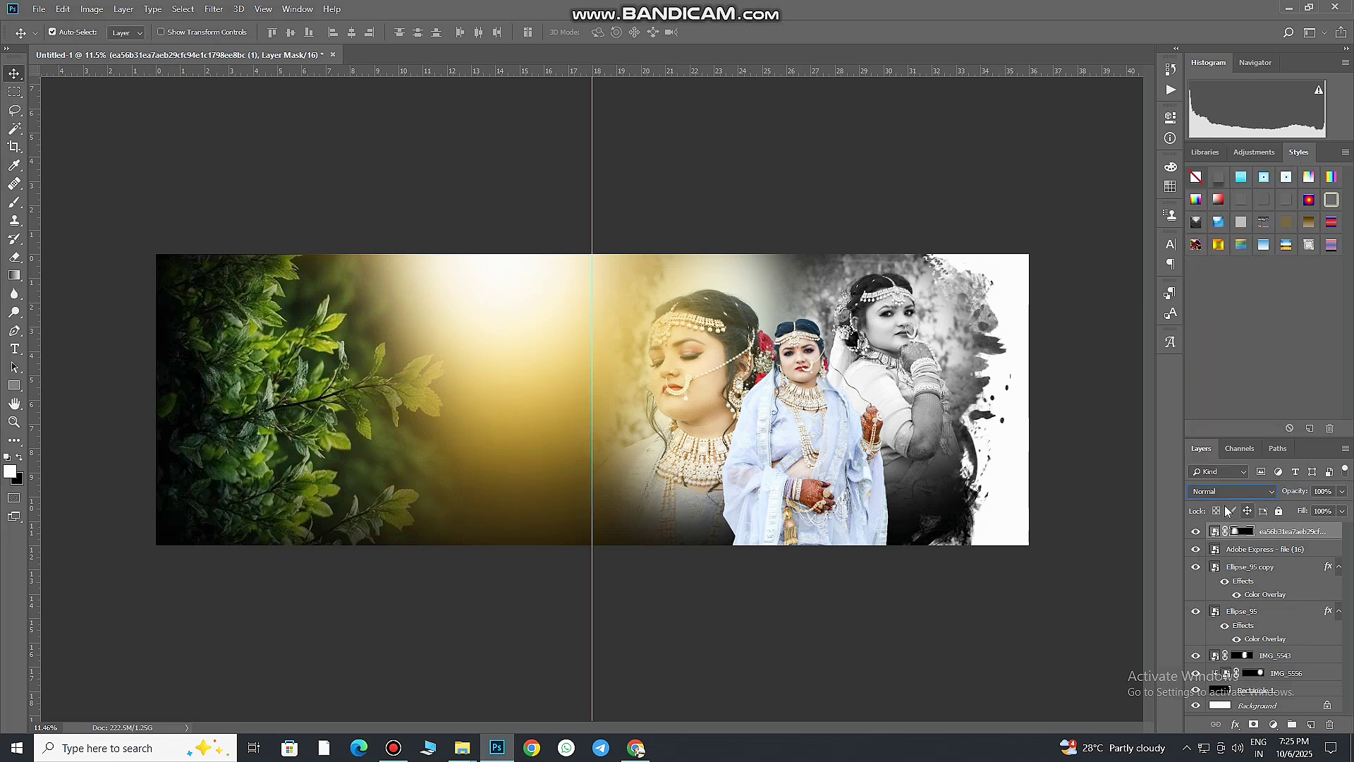
drag(1305, 505, 1300, 505)
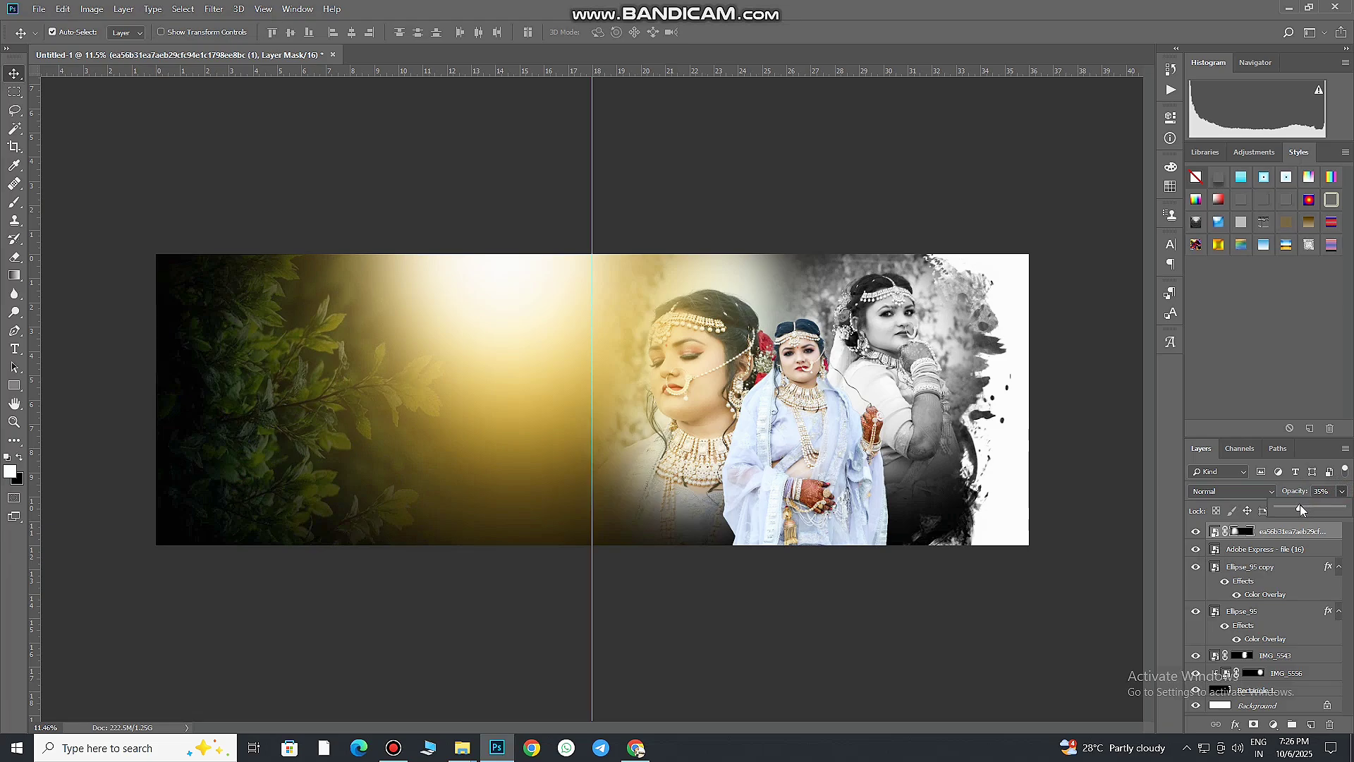
click(462, 748)
drag(384, 198, 457, 460)
- Enlarge the standing bride photo and position it on the left page
drag(666, 372, 369, 401)
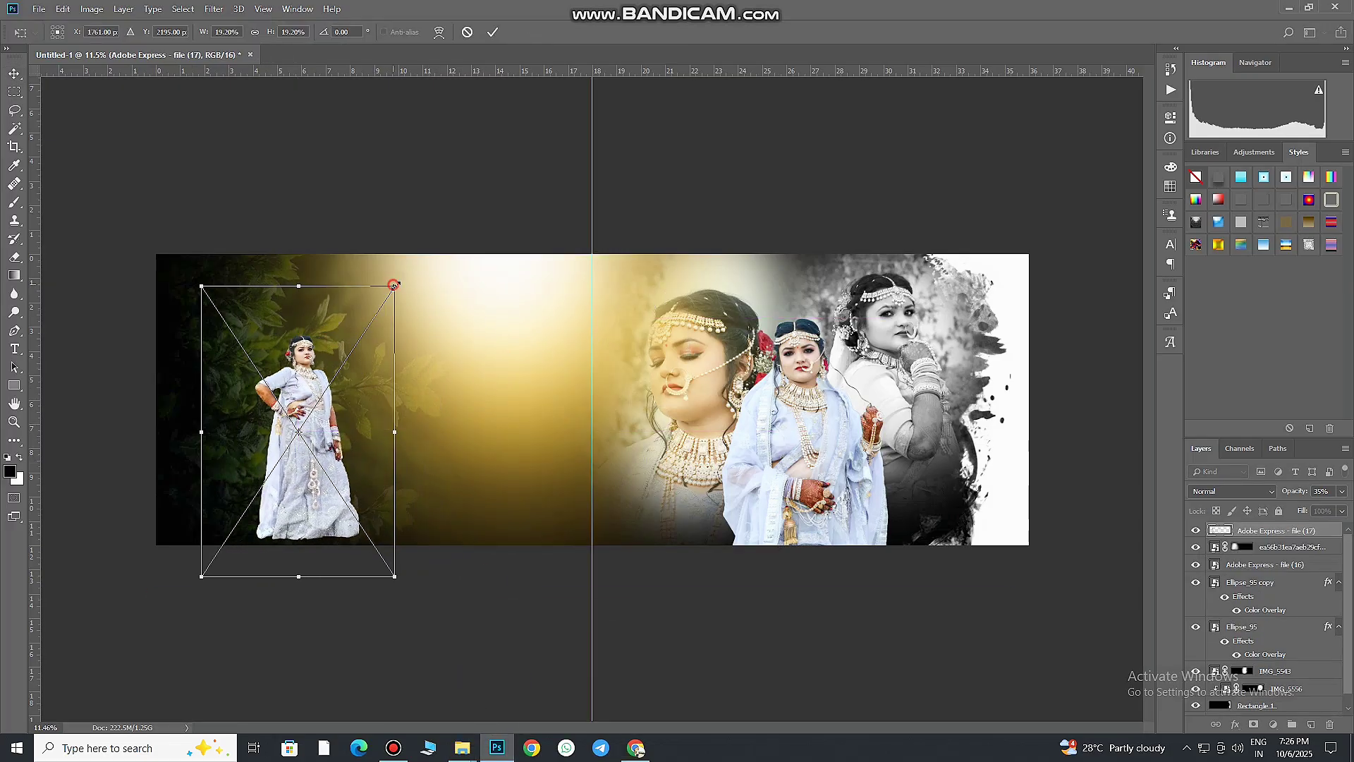
drag(393, 285, 454, 197)
drag(438, 383, 373, 407)
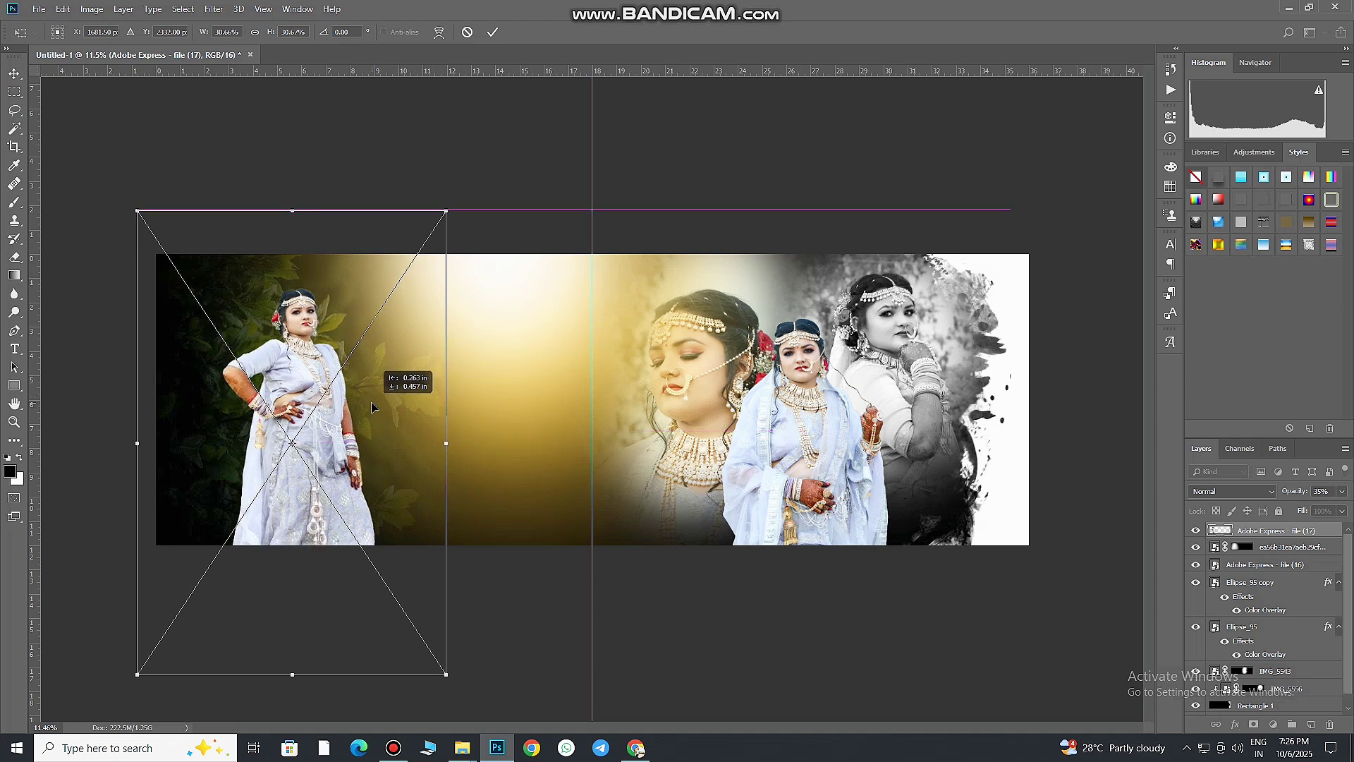
click(493, 31)
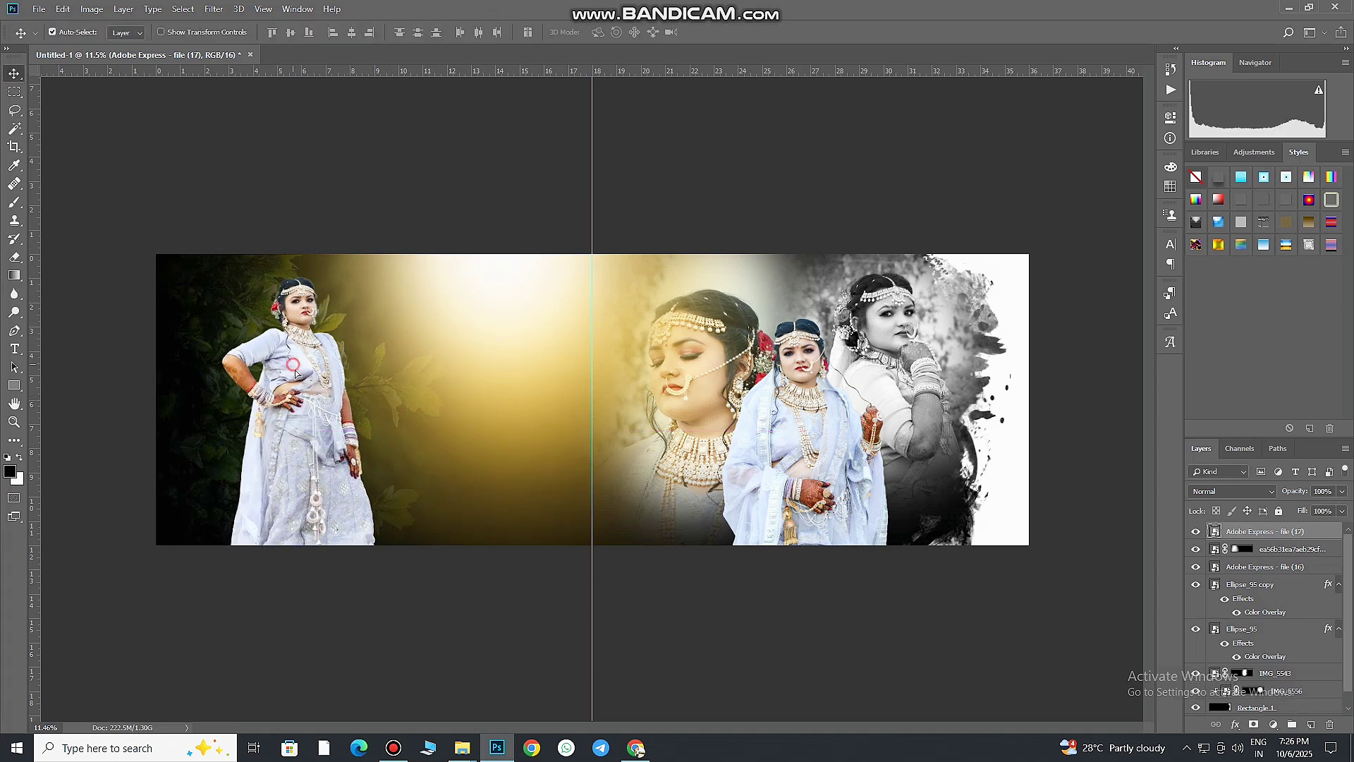
drag(295, 374, 293, 379)
mouse_move(484, 393)
mouse_down()
mouse_move(549, 397)
mouse_move(591, 350)
mouse_up()
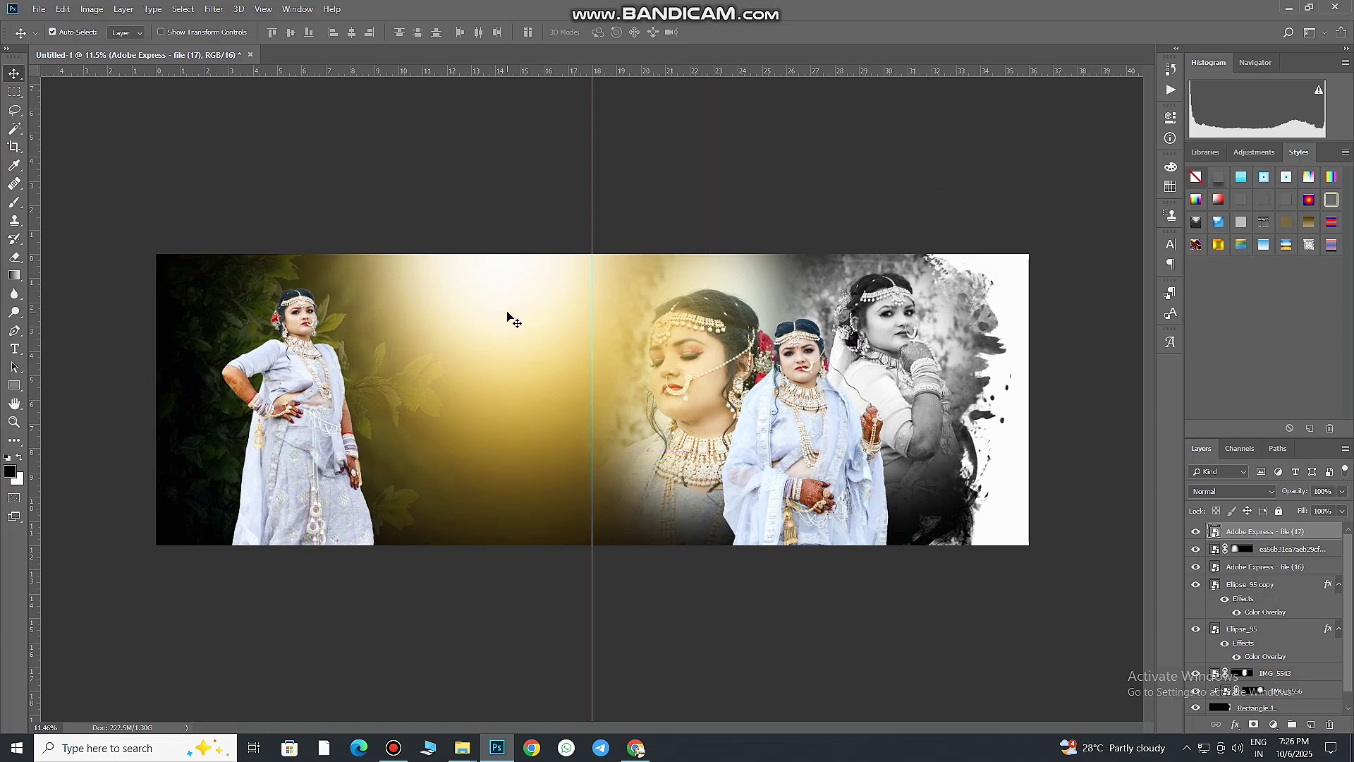
- Enlarge the Ellipse_95 glow and reselect the Ellipse_95 layer
click(502, 455)
key(ctrl+t)
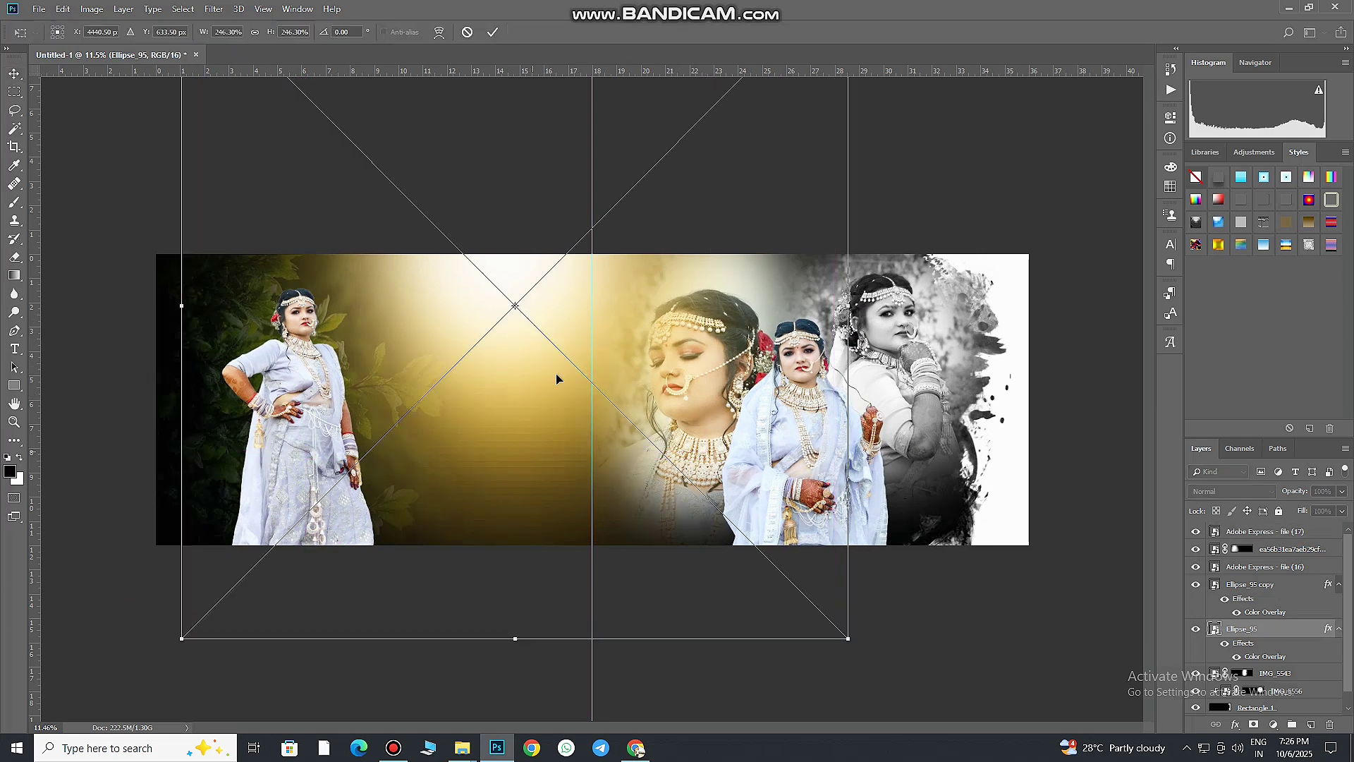
key(ctrl+minus)
drag(741, 529, 787, 584)
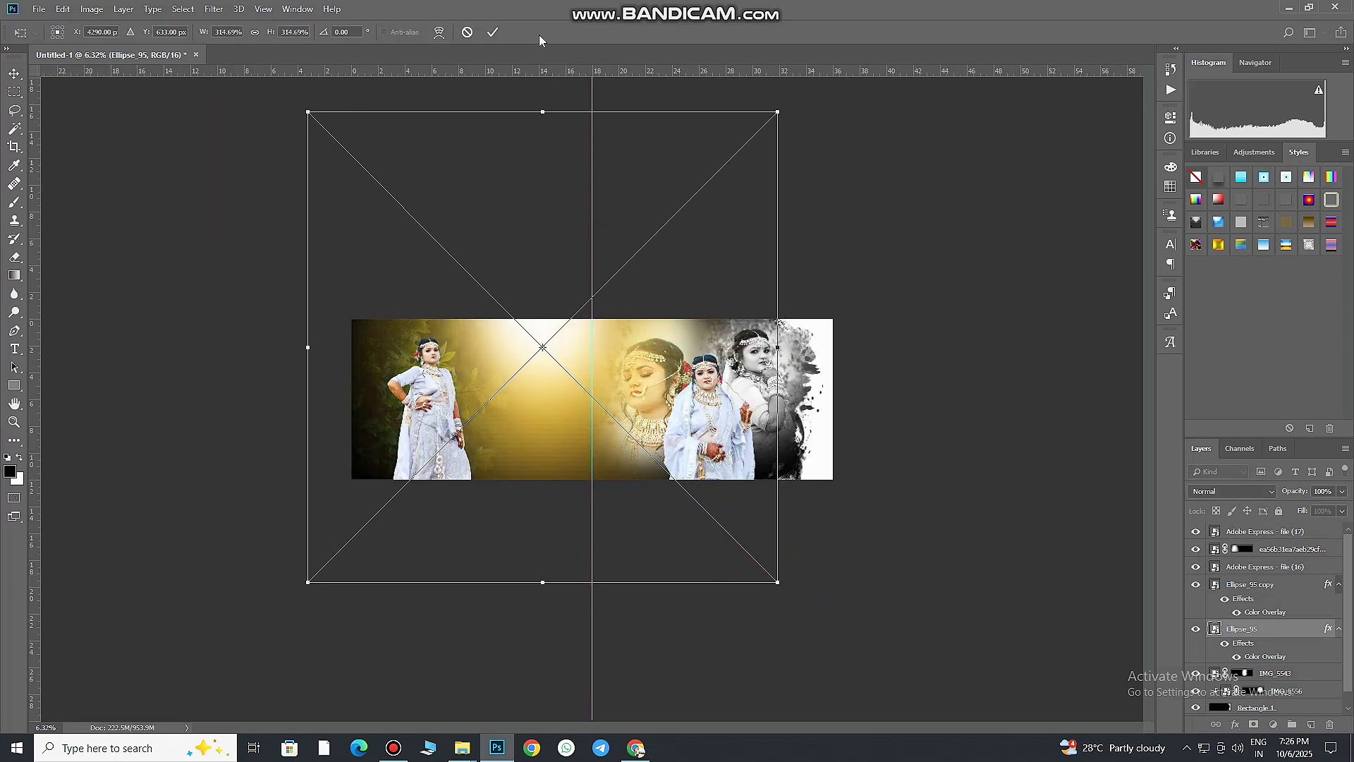
click(492, 32)
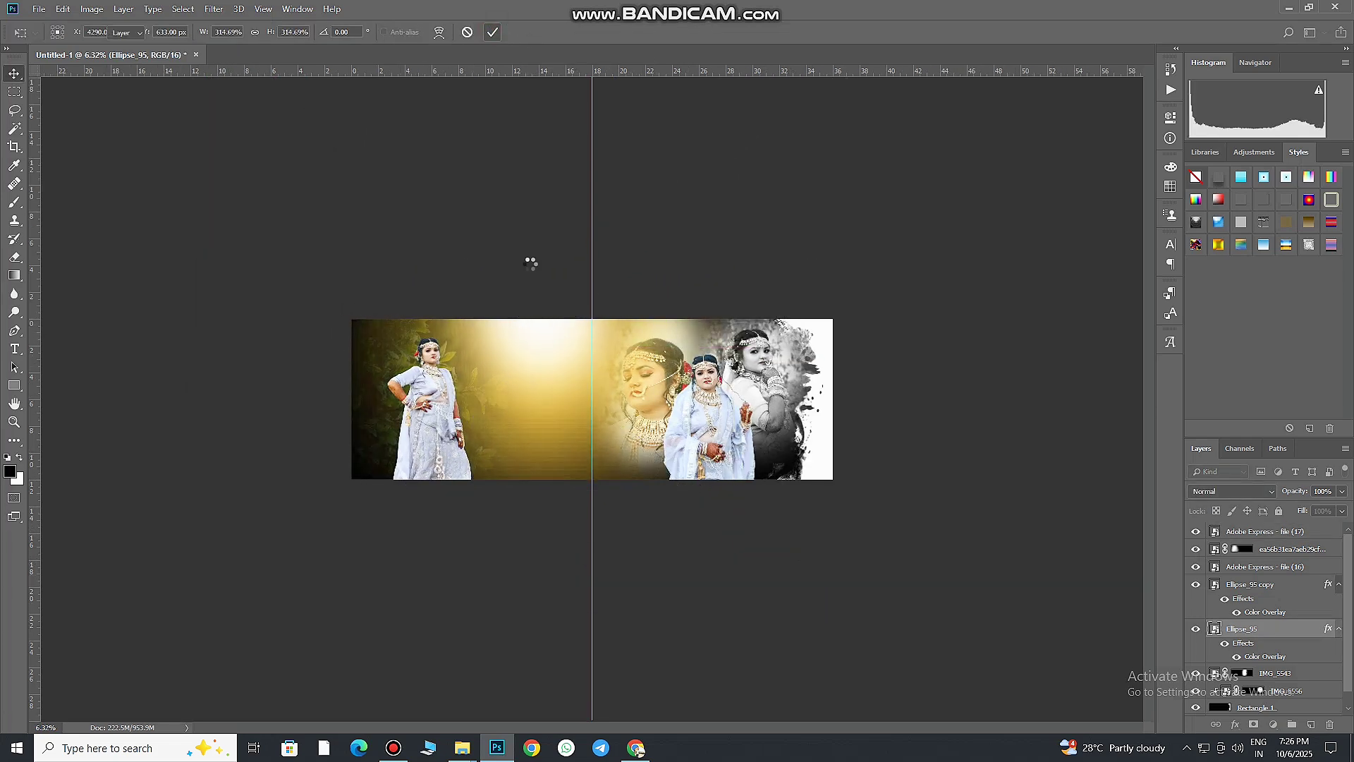
click(544, 357)
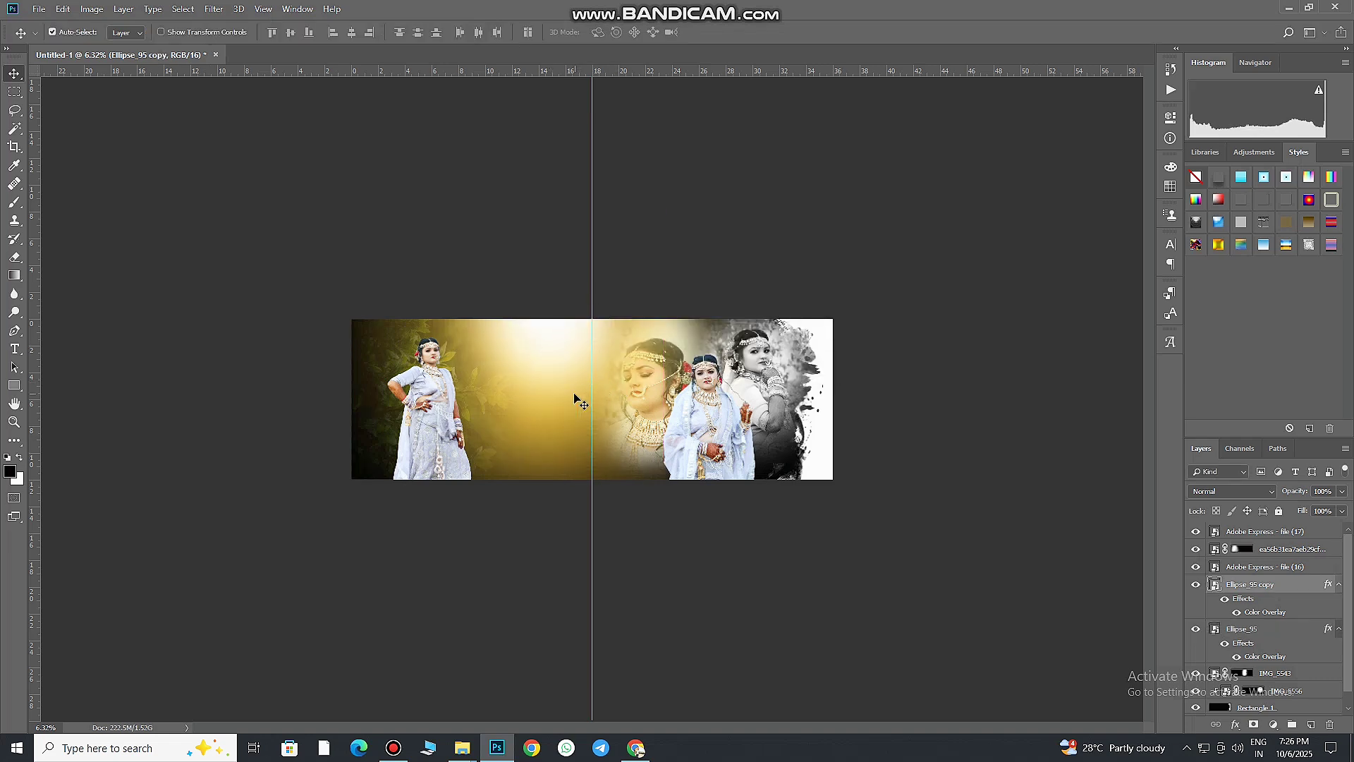
click(1244, 630)
mouse_move(462, 748)
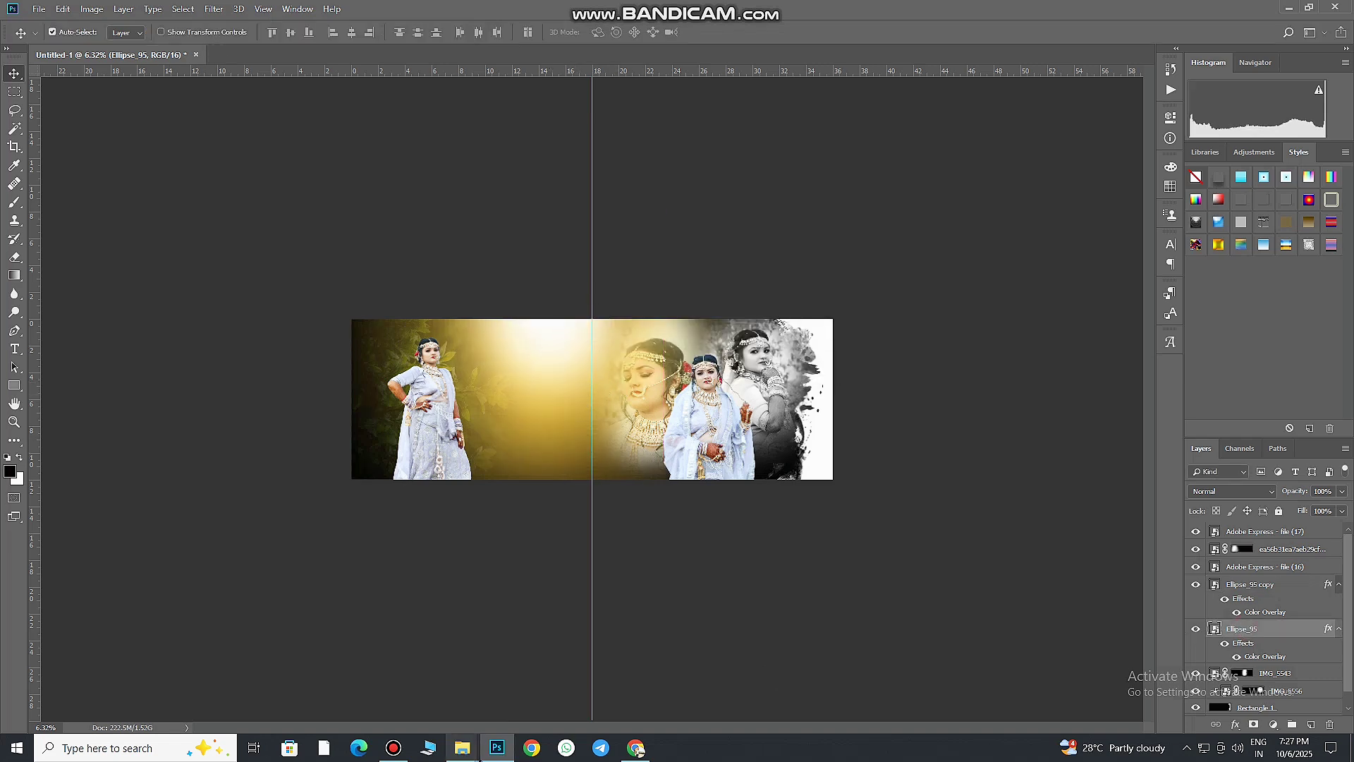
- Bring in the forest photo with Saturation, Blacks, Shadows and Highlights reset to 0 in Camera Raw
click(599, 700)
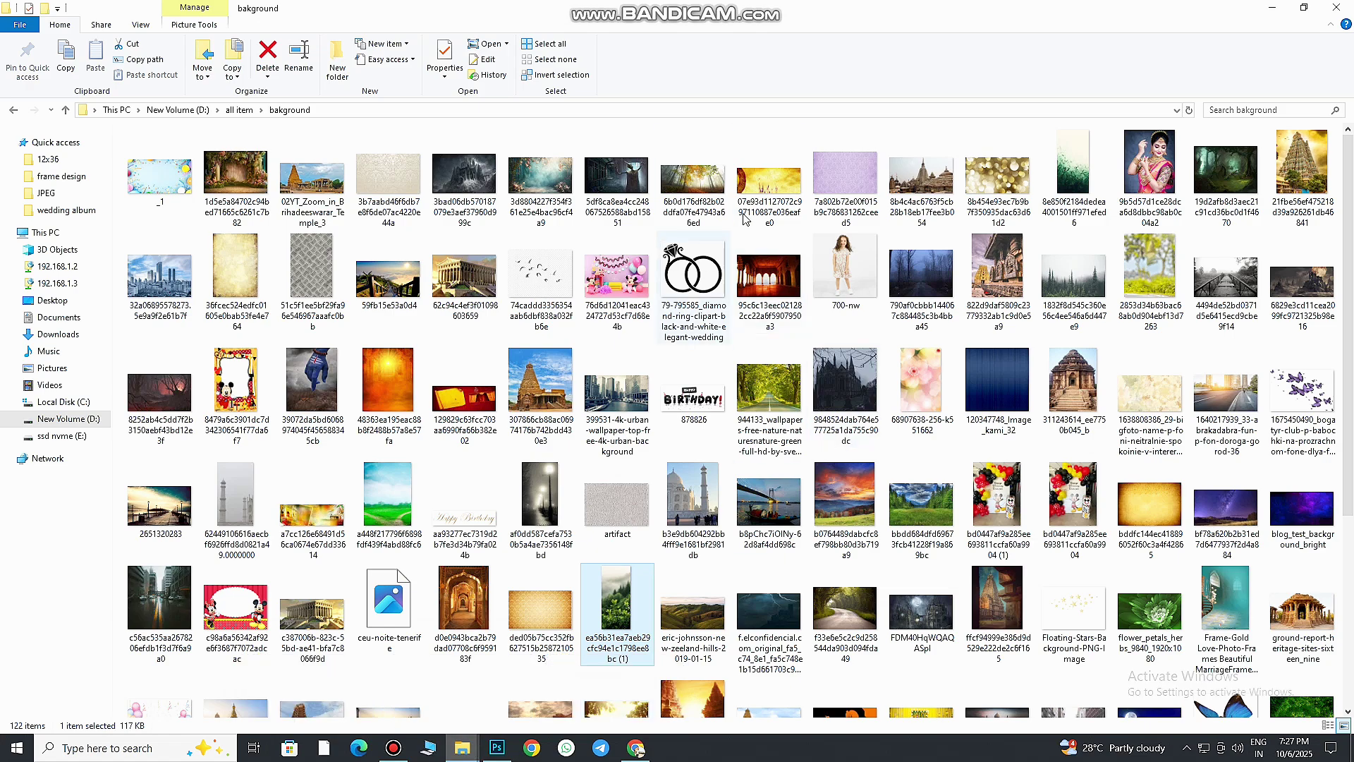
drag(616, 600, 562, 587)
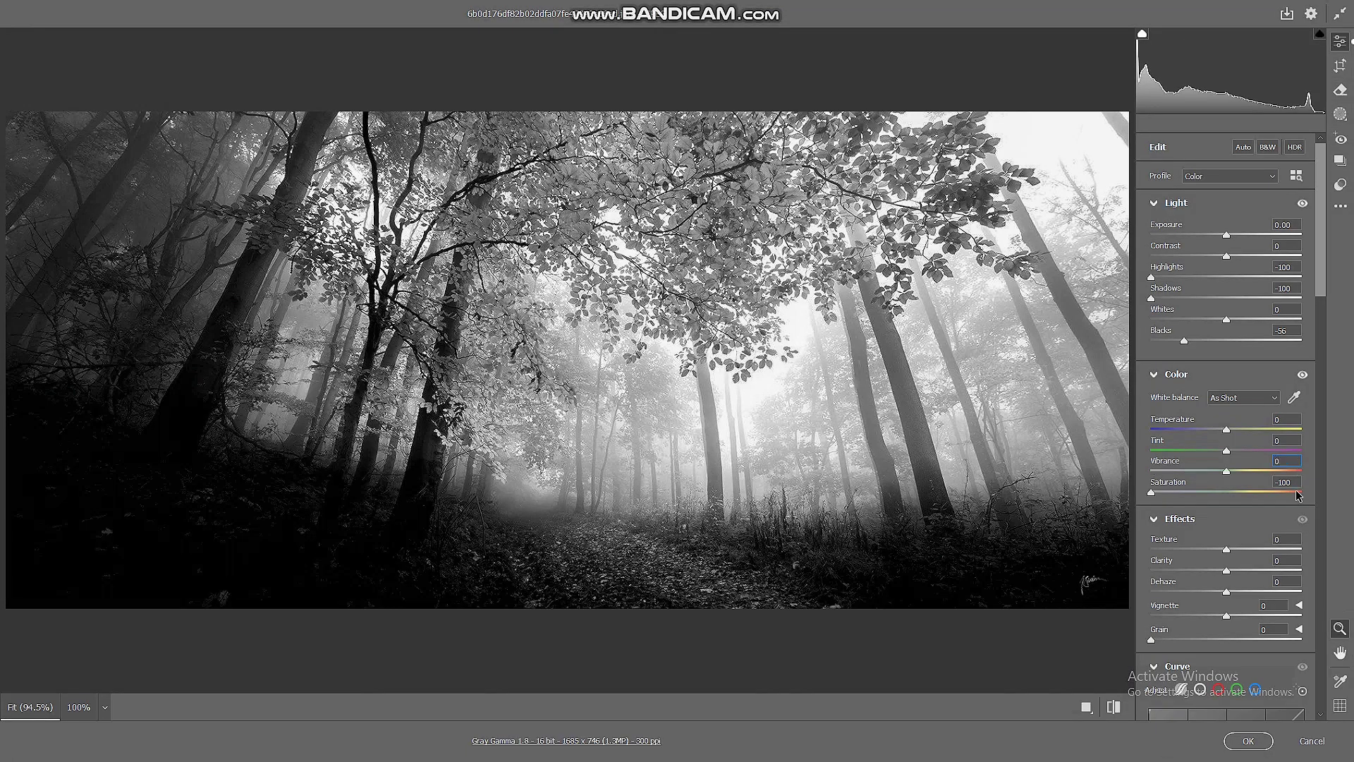
key(Tab)
text(0)
double_click(1285, 330)
text(0)
double_click(1285, 288)
text(0)
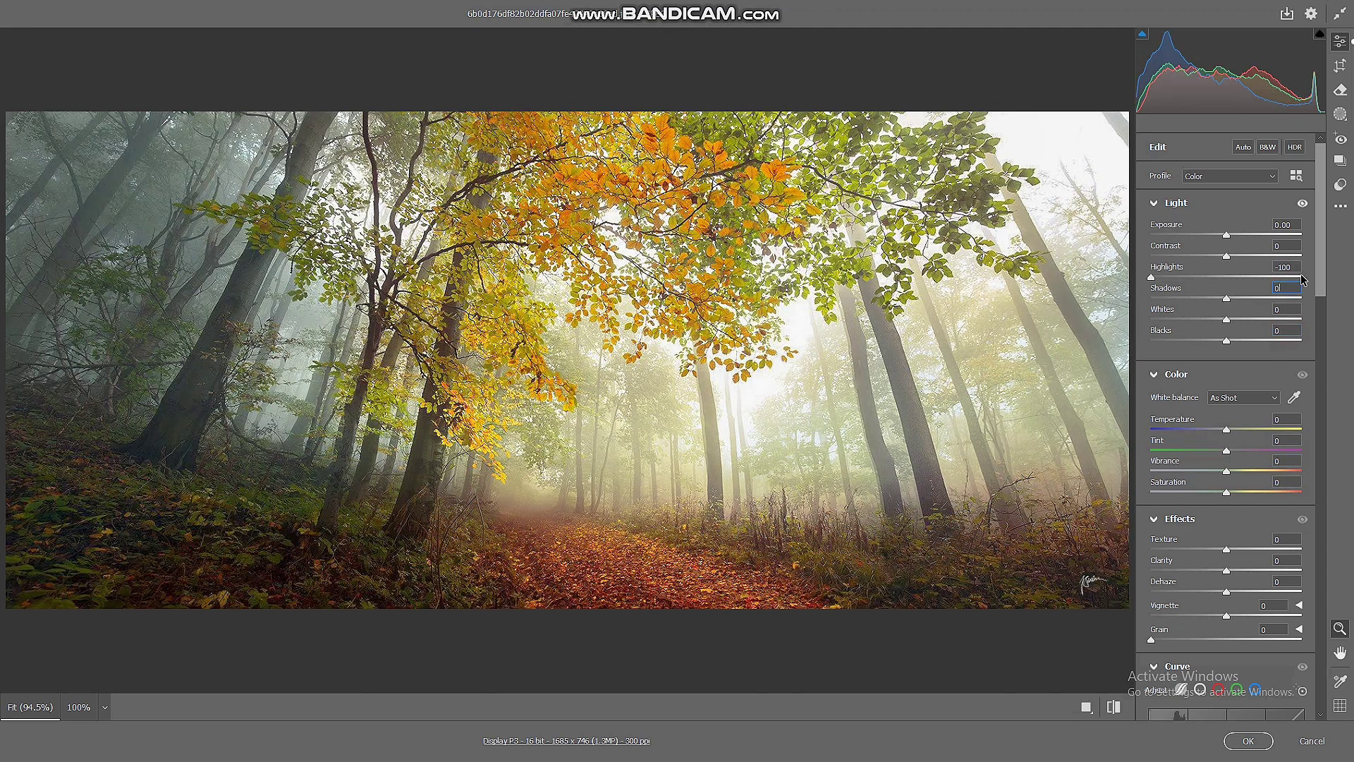
double_click(1285, 267)
text(0)
scroll(1212, 633, down, 2)
scroll(1212, 634, up, 1)
click(1247, 739)
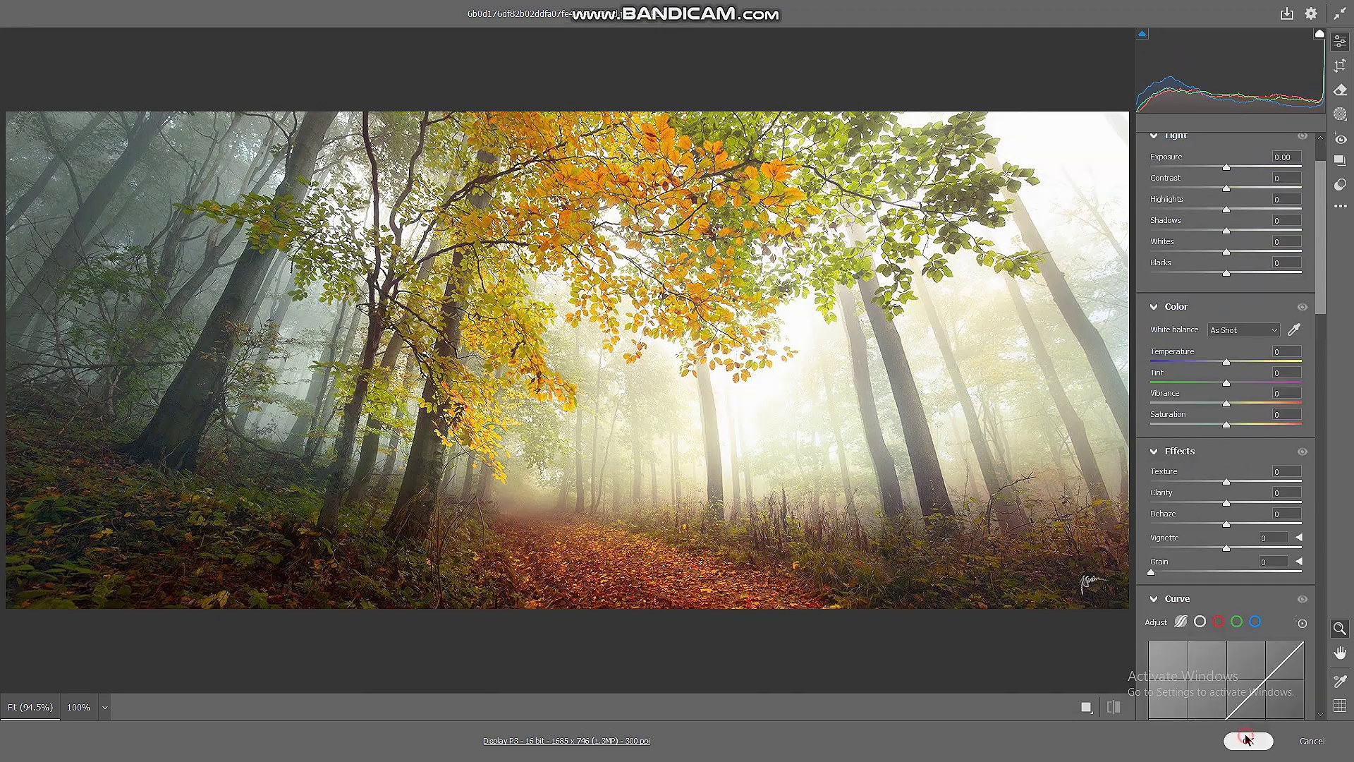
- Enlarge the forest photo across the spread and shift it left
drag(628, 418, 783, 544)
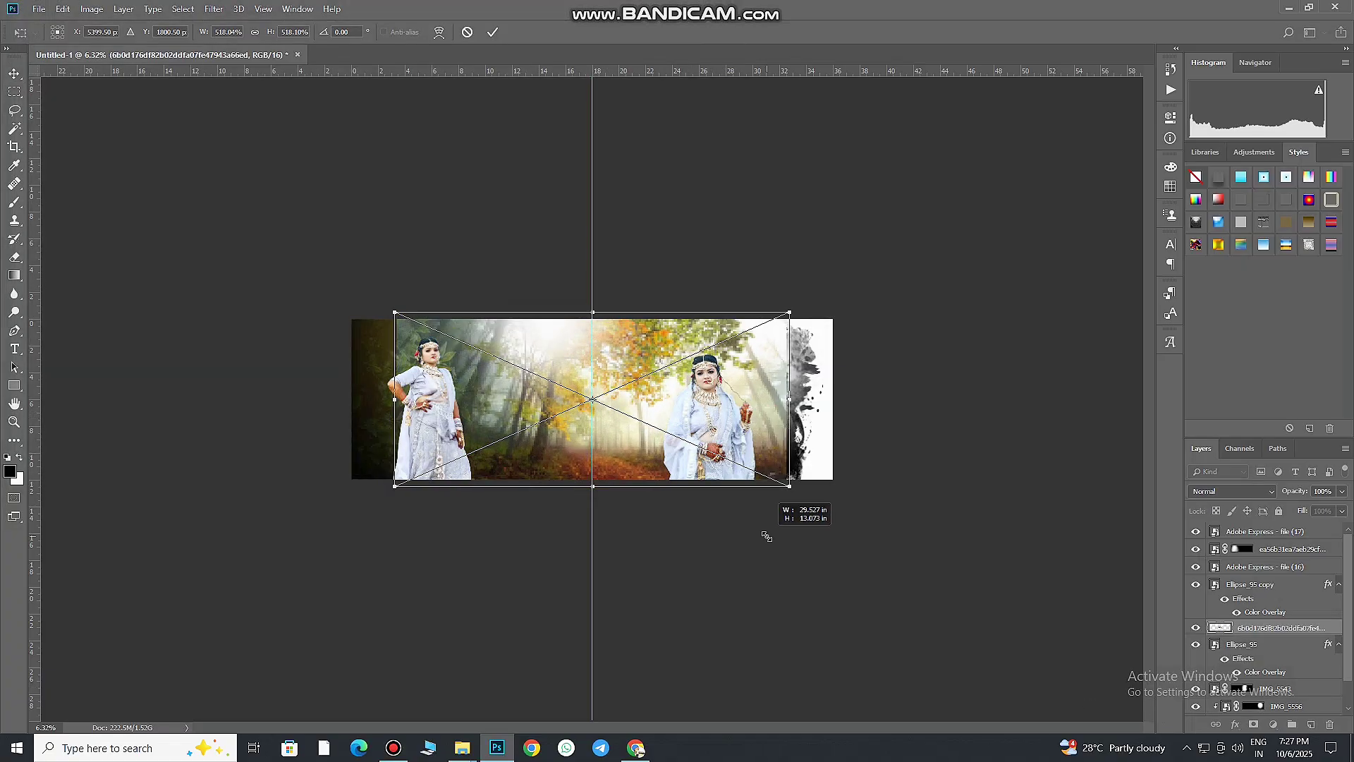
click(493, 32)
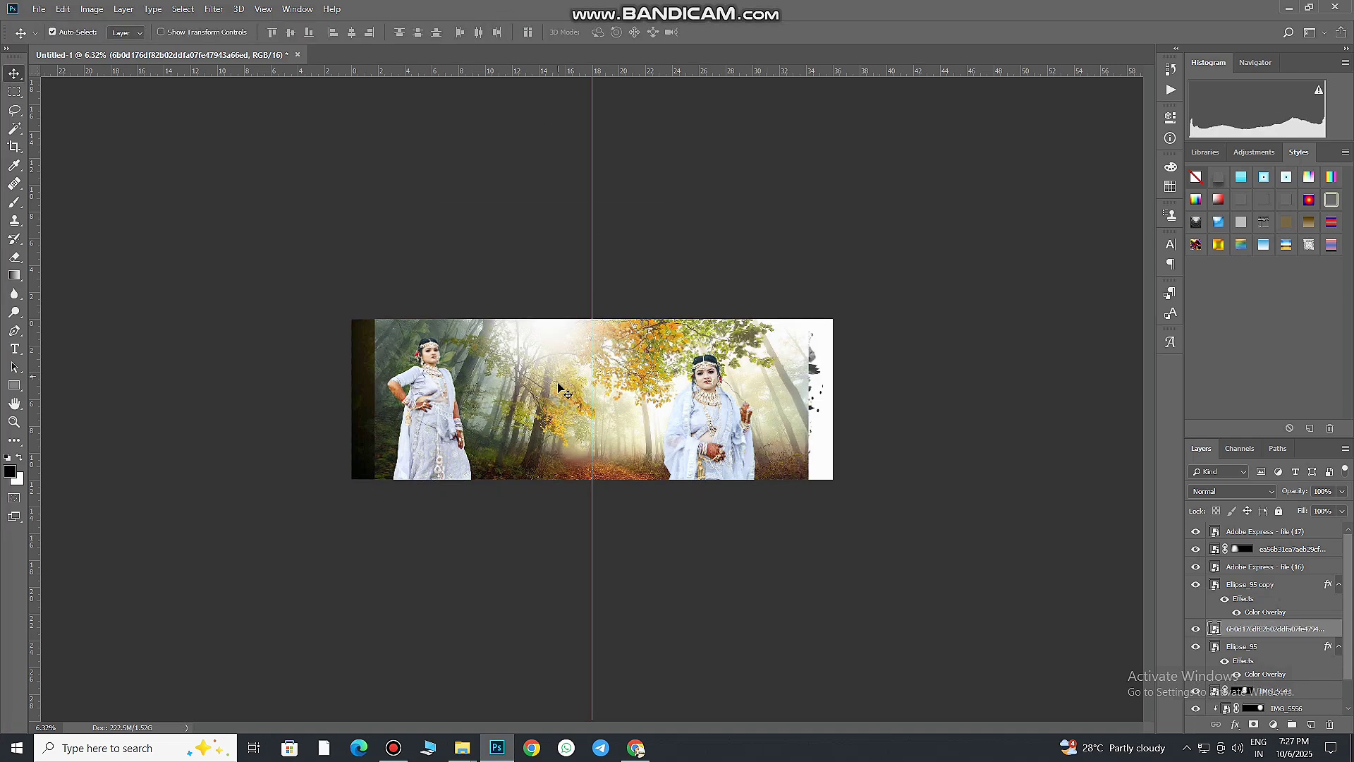
drag(560, 441, 370, 430)
- Hide the forest behind a black mask and paint trees back in left of the fold
alt+click(1253, 725)
key(b)
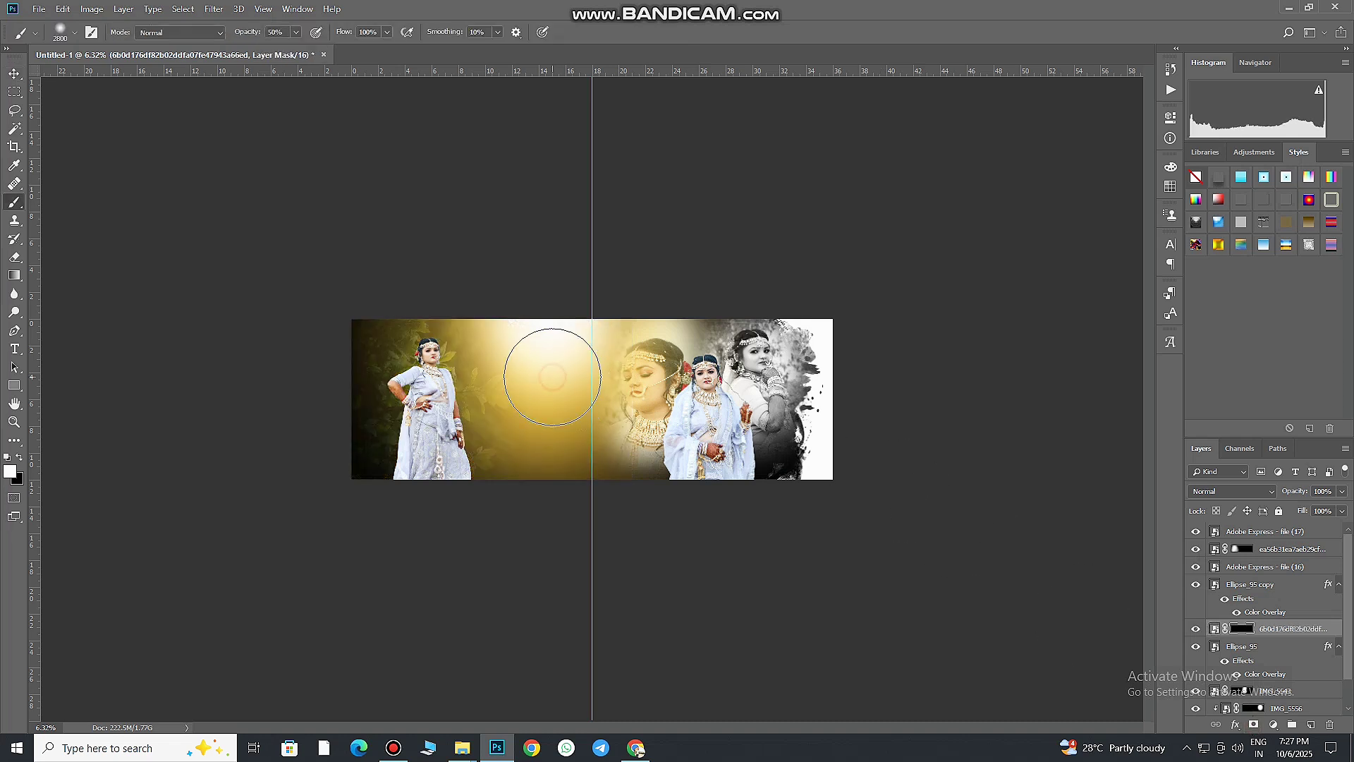
mouse_move(552, 376)
mouse_down()
mouse_move(553, 317)
mouse_move(584, 356)
mouse_move(565, 402)
mouse_move(498, 299)
mouse_up()
drag(574, 387, 494, 387)
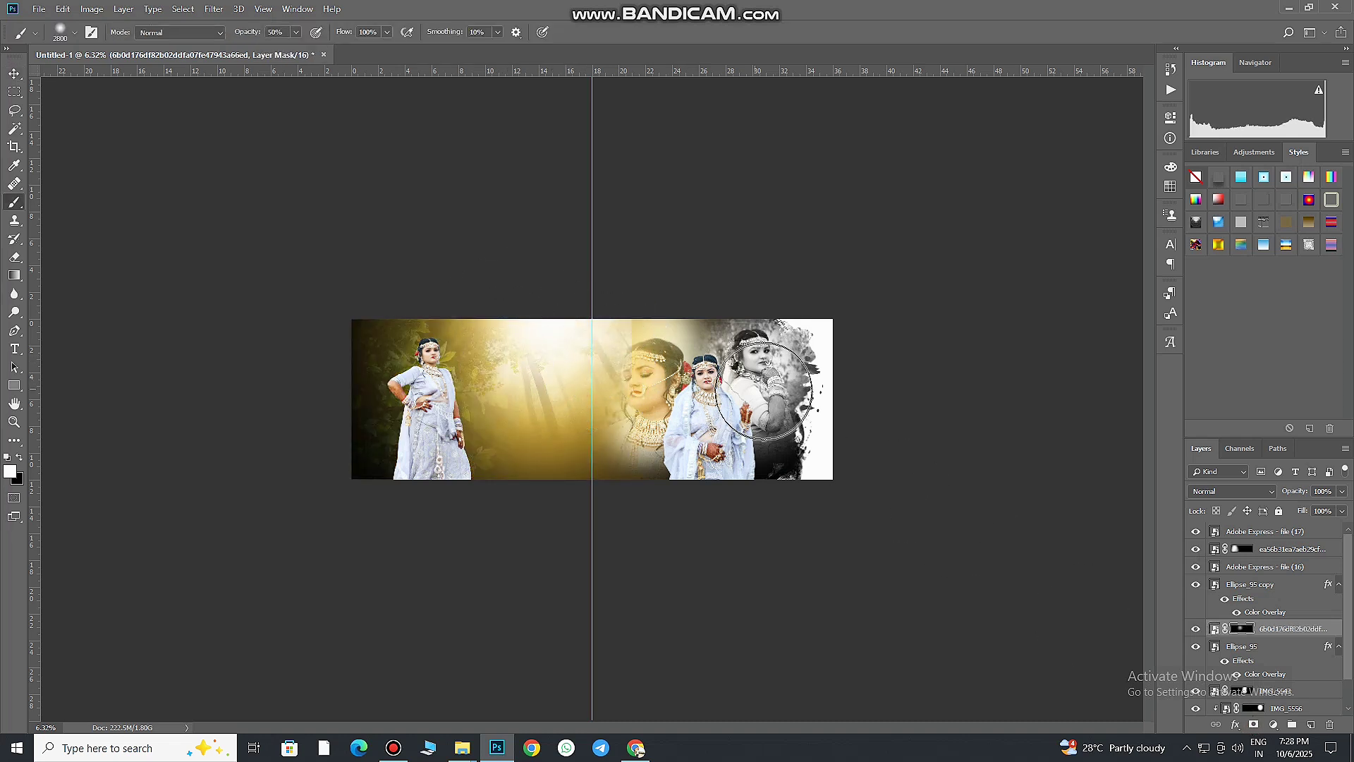
scroll(630, 399, up, 3)
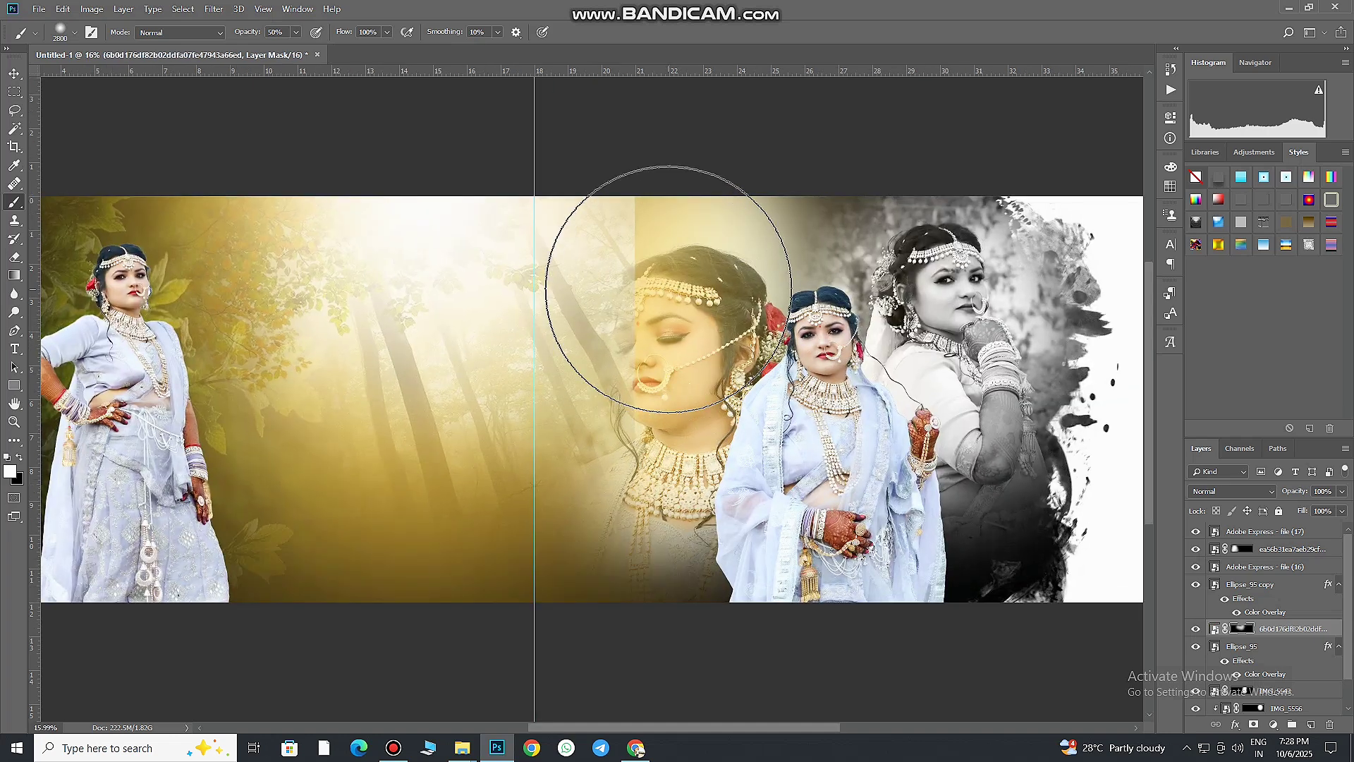
- Mask the forest off the large face with a smaller black brush and reorder its layer
key(bracketleft)
key(bracketleft)
key(bracketleft)
key(x)
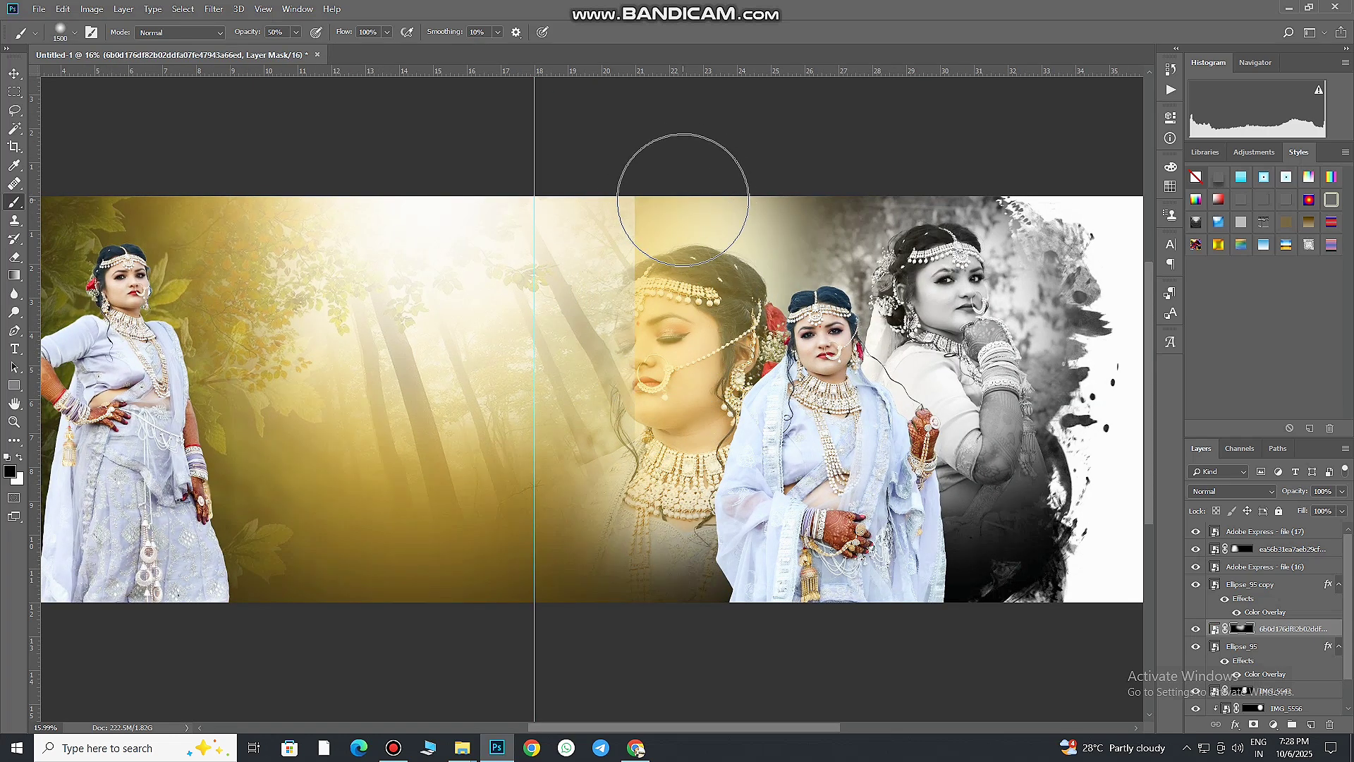
drag(675, 201, 695, 566)
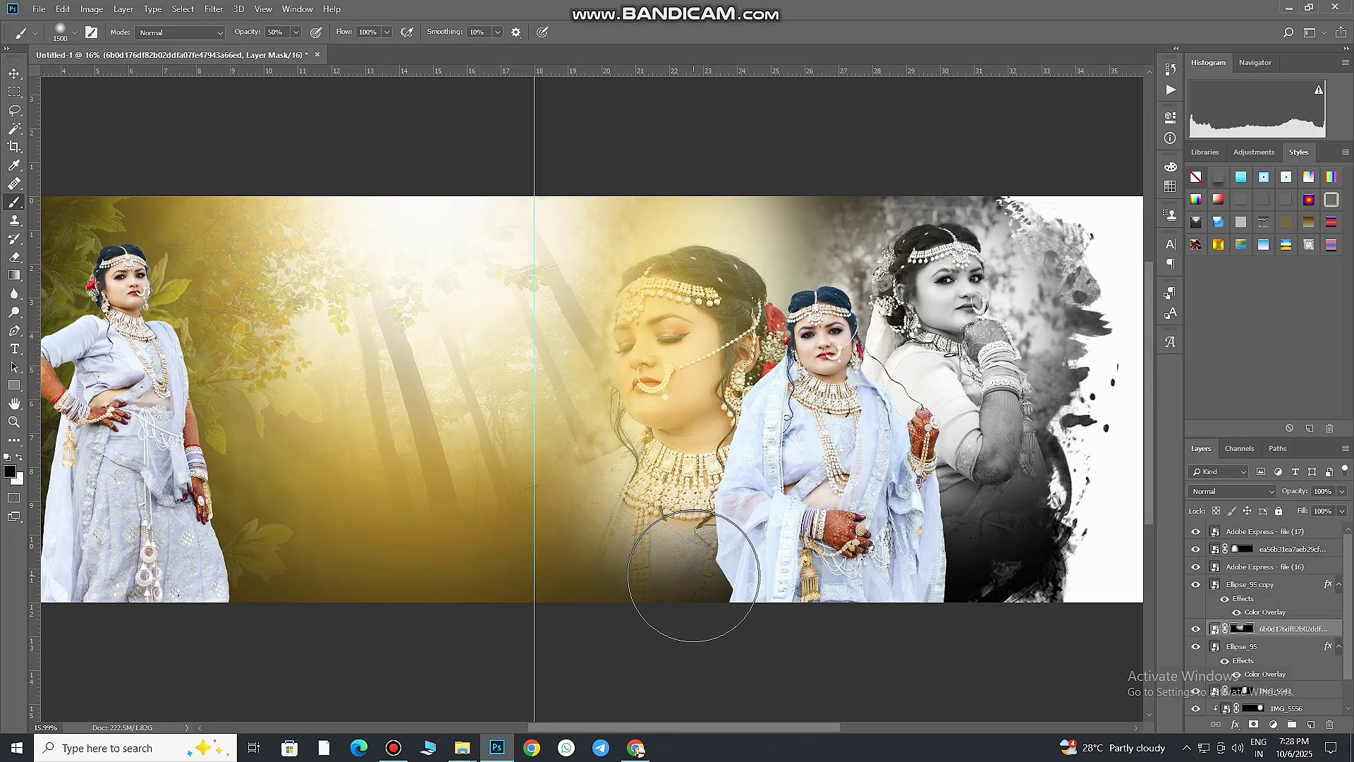
key(v)
scroll(1259, 634, down, 2)
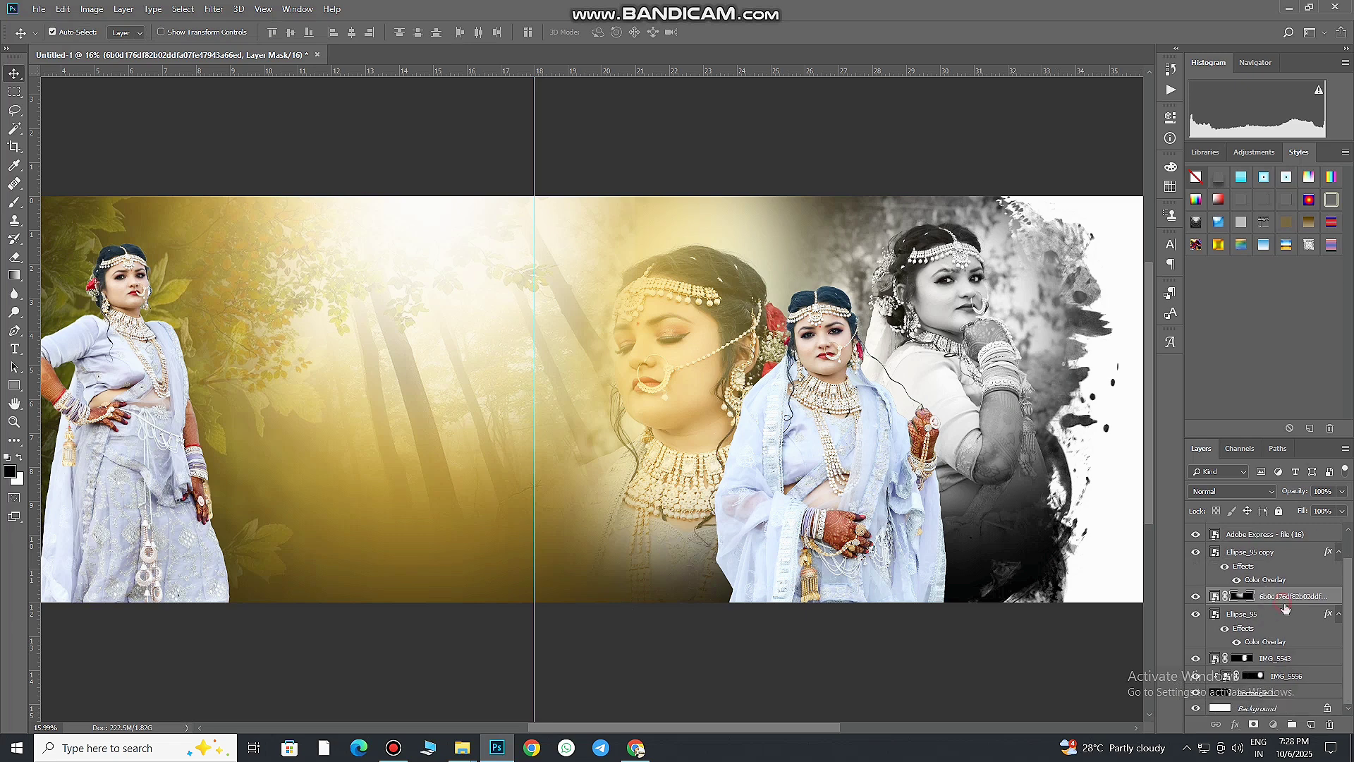
mouse_move(1263, 596)
mouse_down()
mouse_move(1298, 658)
mouse_move(1266, 661)
mouse_up()
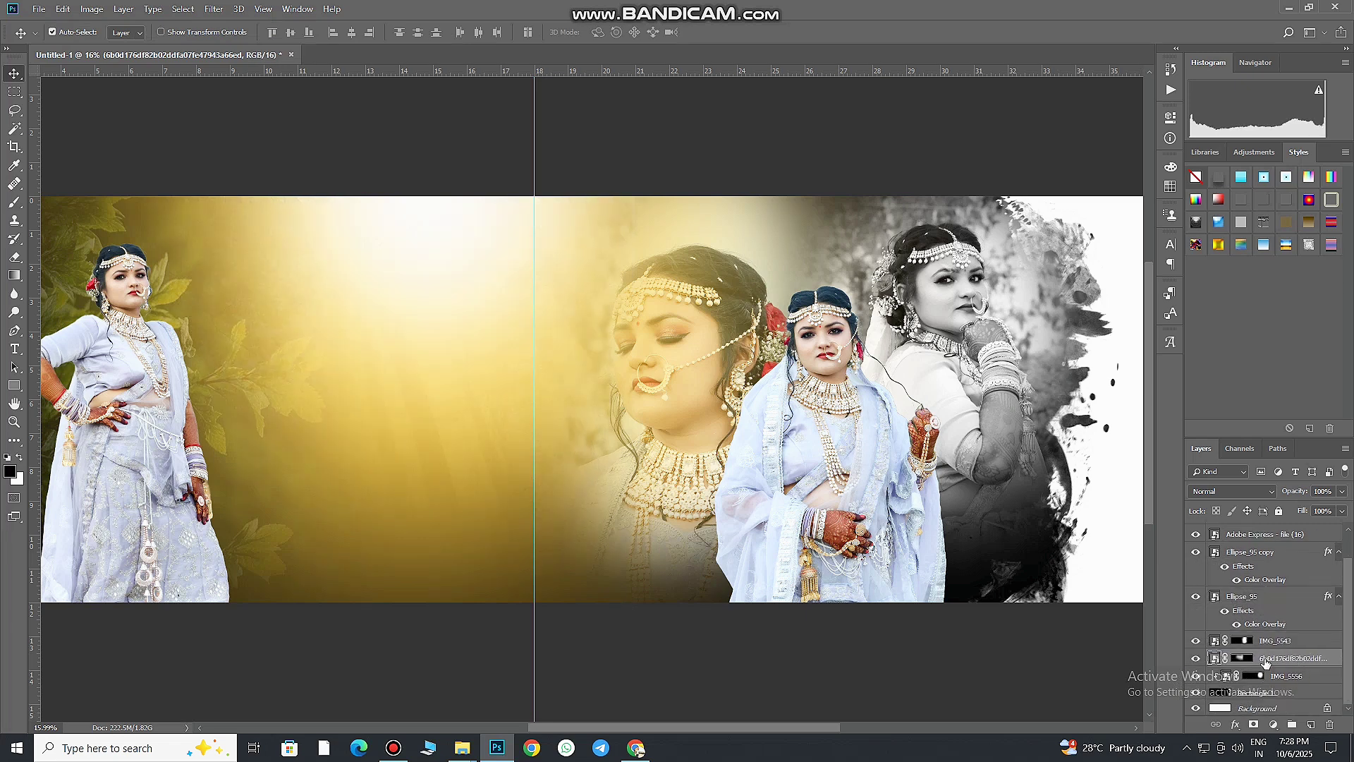
- Show the IMG_5543 layer again and set the brush to paint white on the mask
click(1197, 641)
key(b)
key(x)
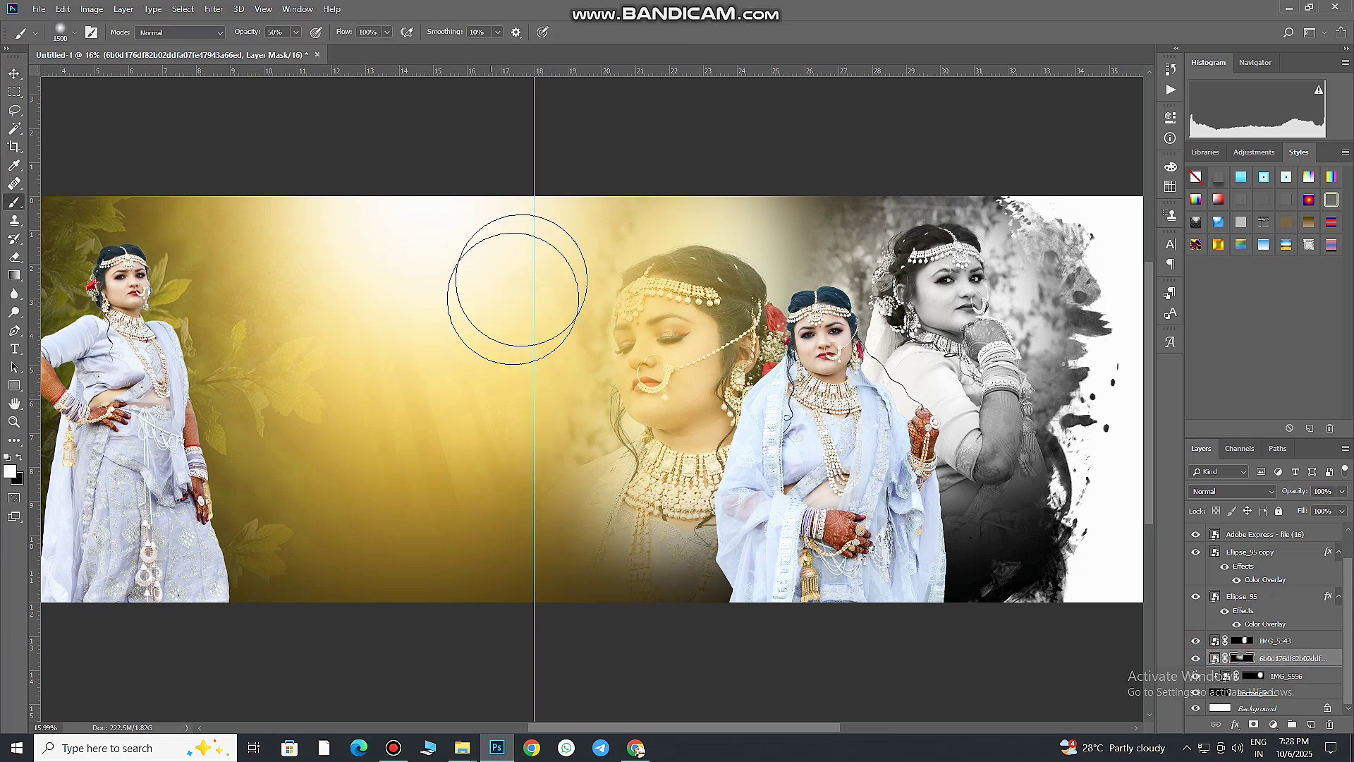
scroll(553, 346, down, 3)
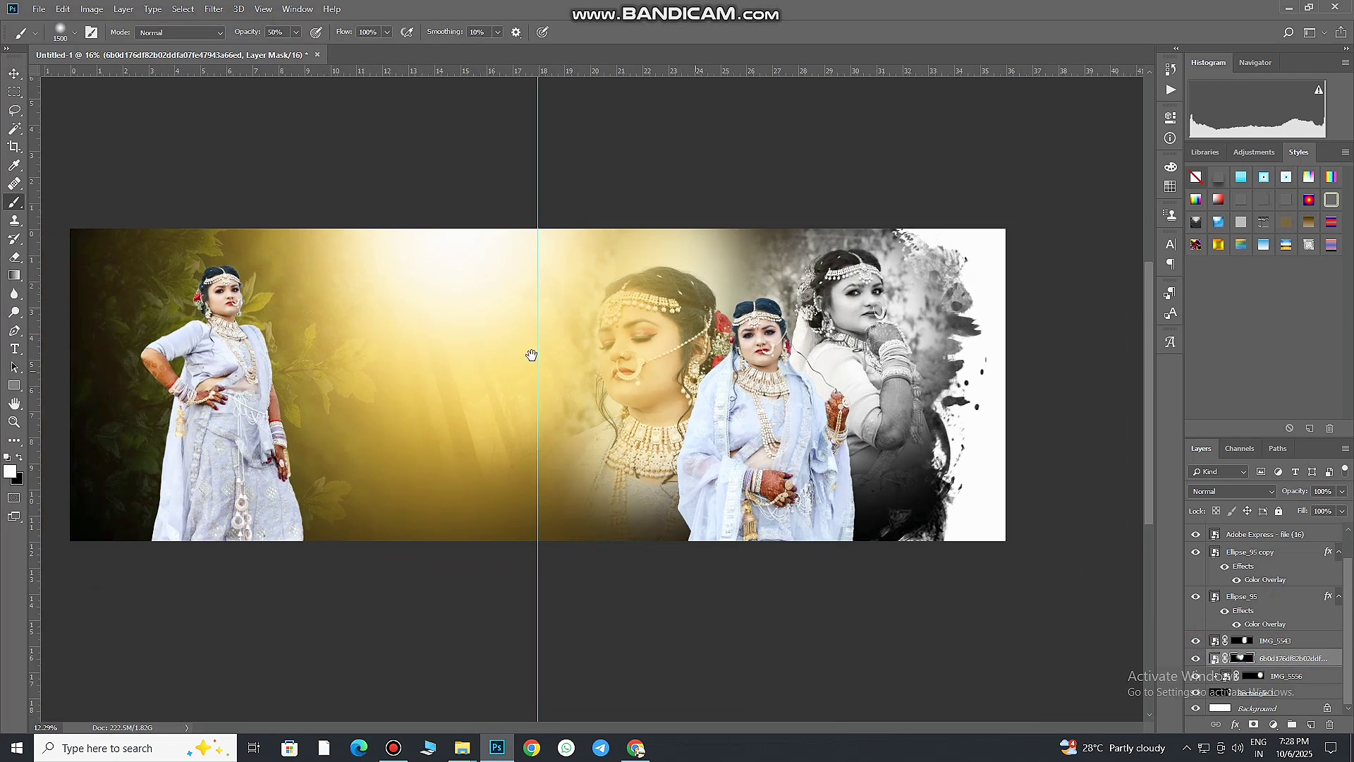
- Draw a white rectangle near the fold and move its layer near the top of the stack
key(v)
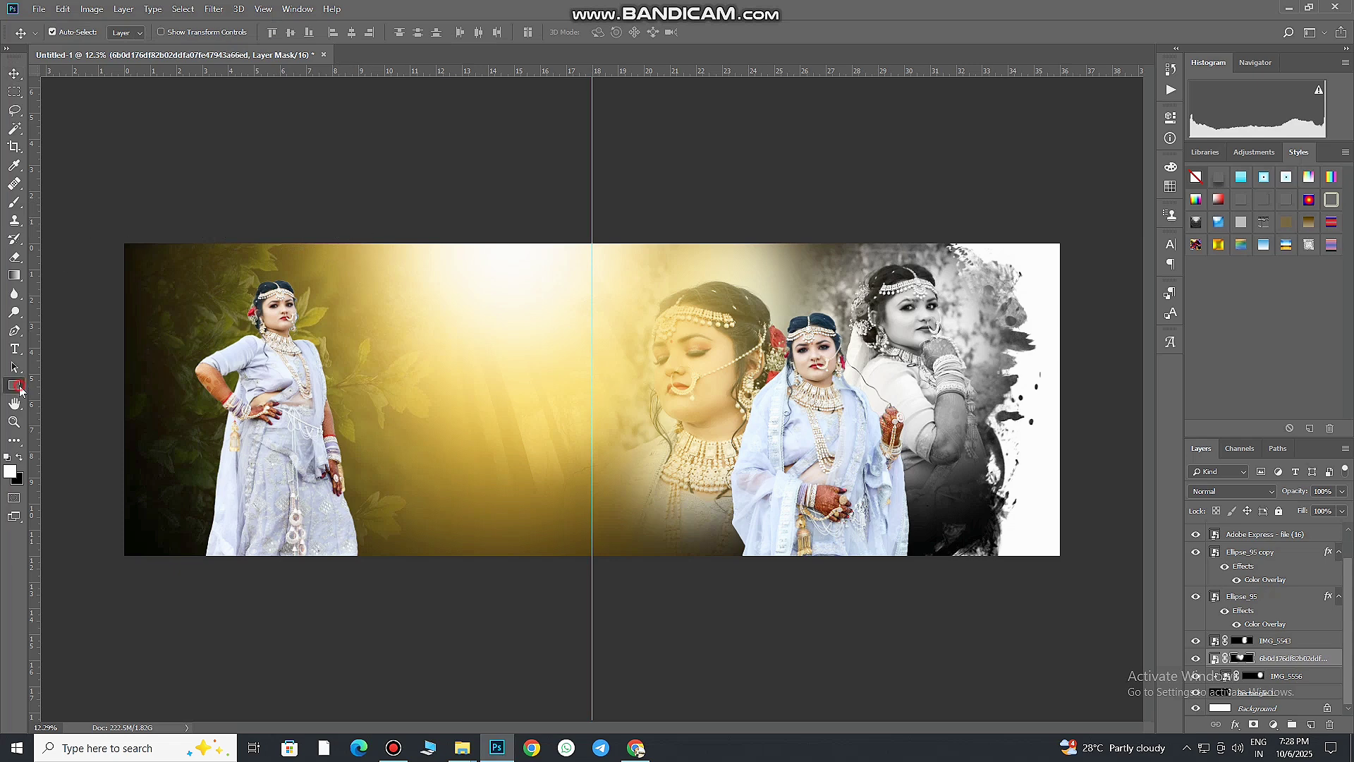
click(15, 386)
drag(482, 385, 572, 507)
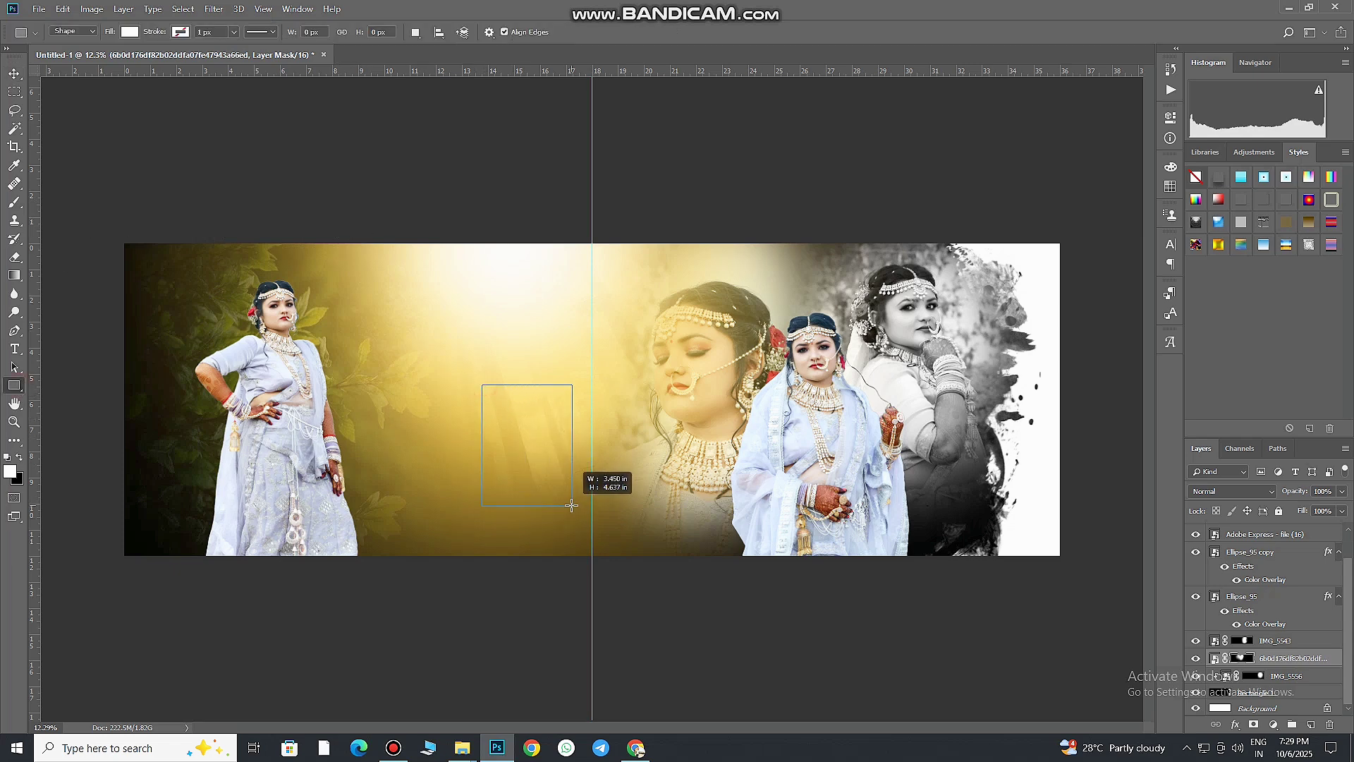
key(v)
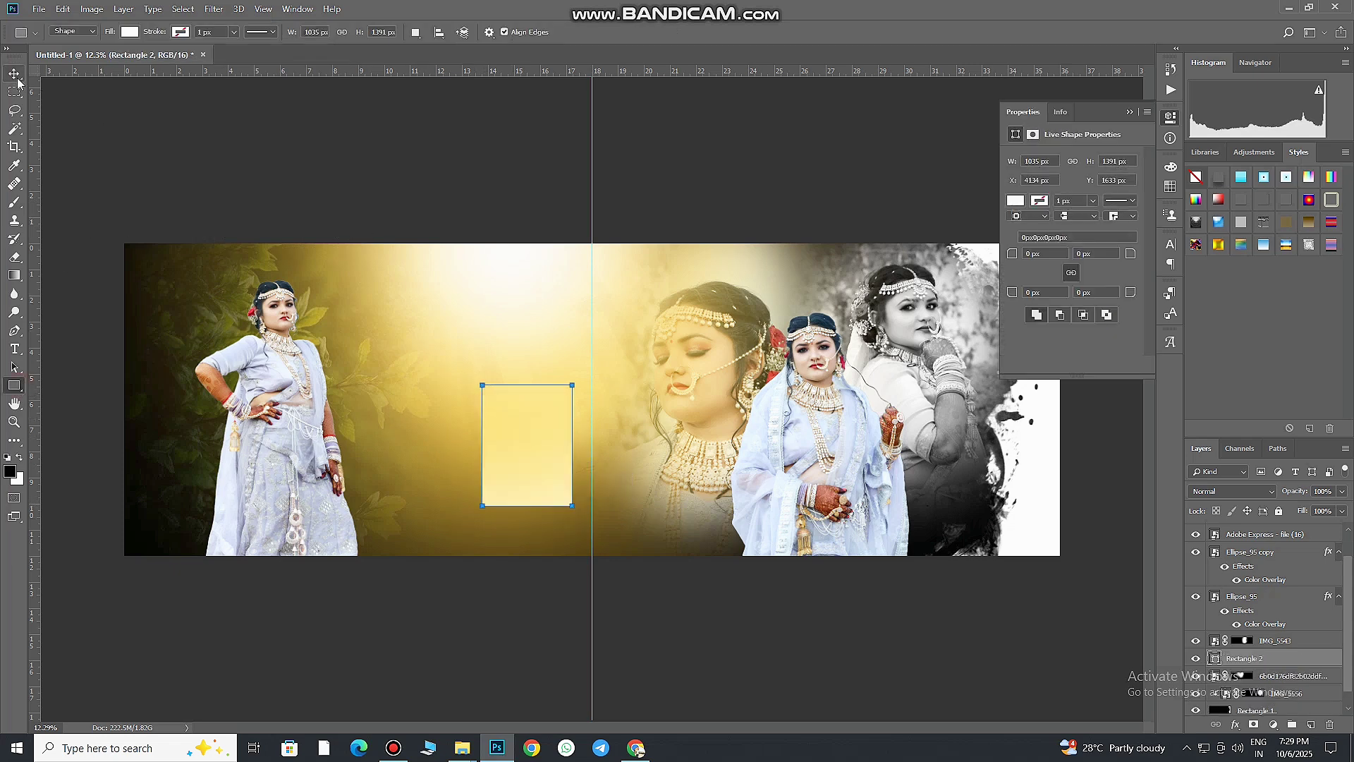
drag(1306, 658, 1305, 531)
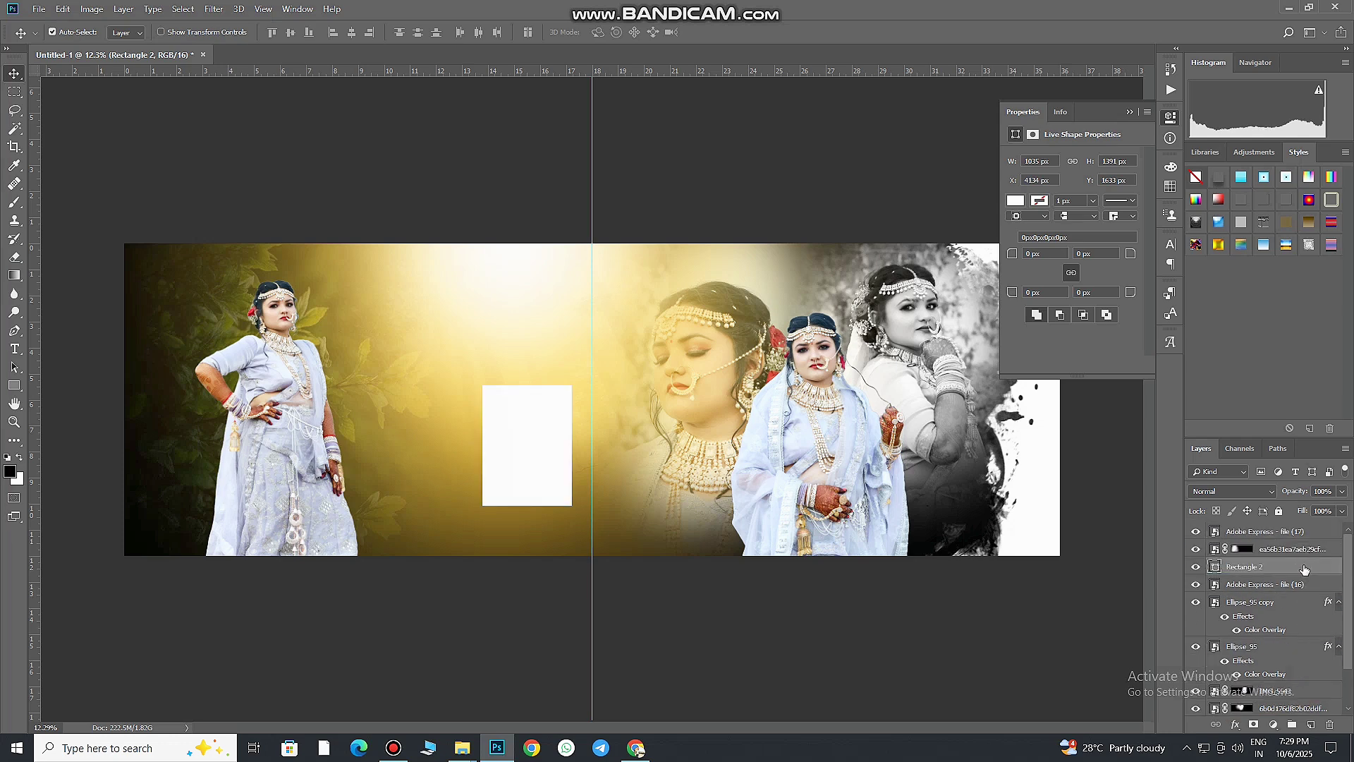
drag(522, 463, 521, 474)
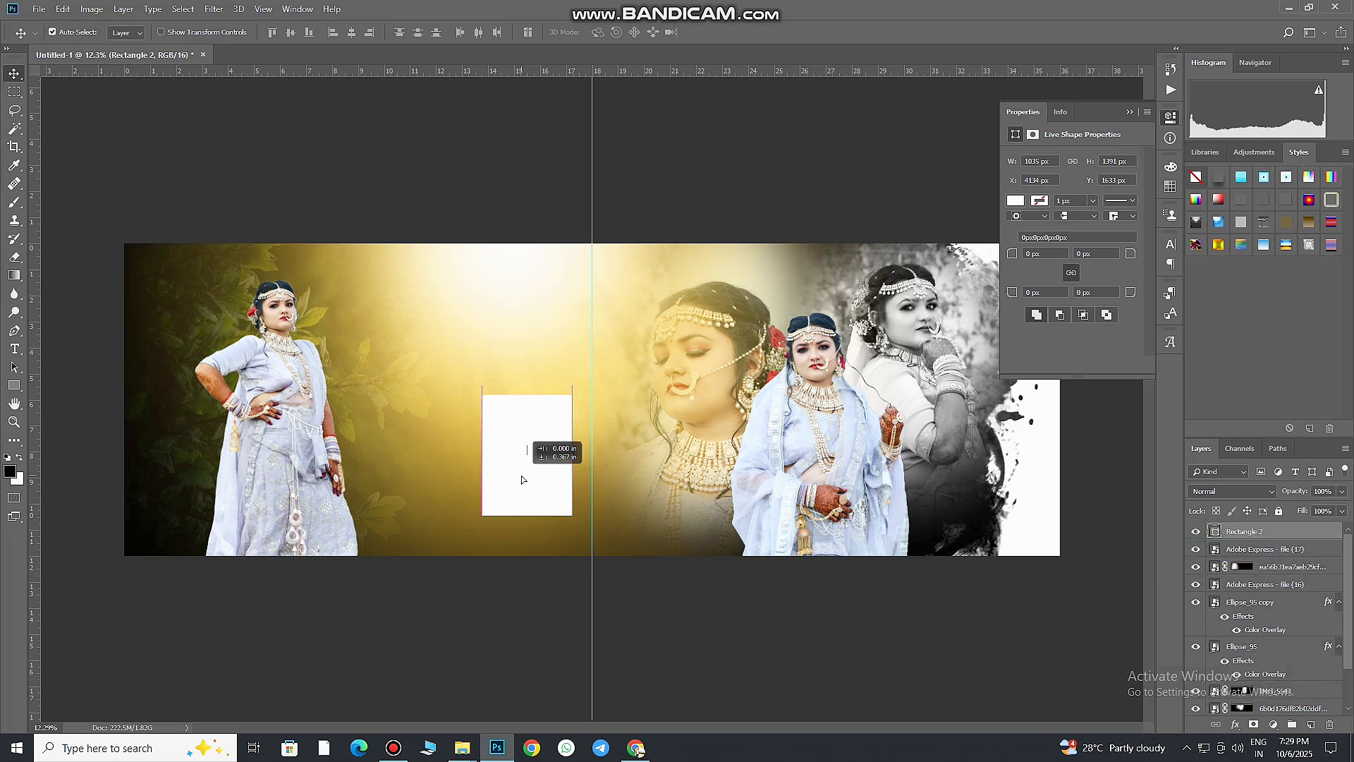
- Duplicate it into a slightly larger 35%-opacity border, then bring in IMG_5560
key(ctrl+j)
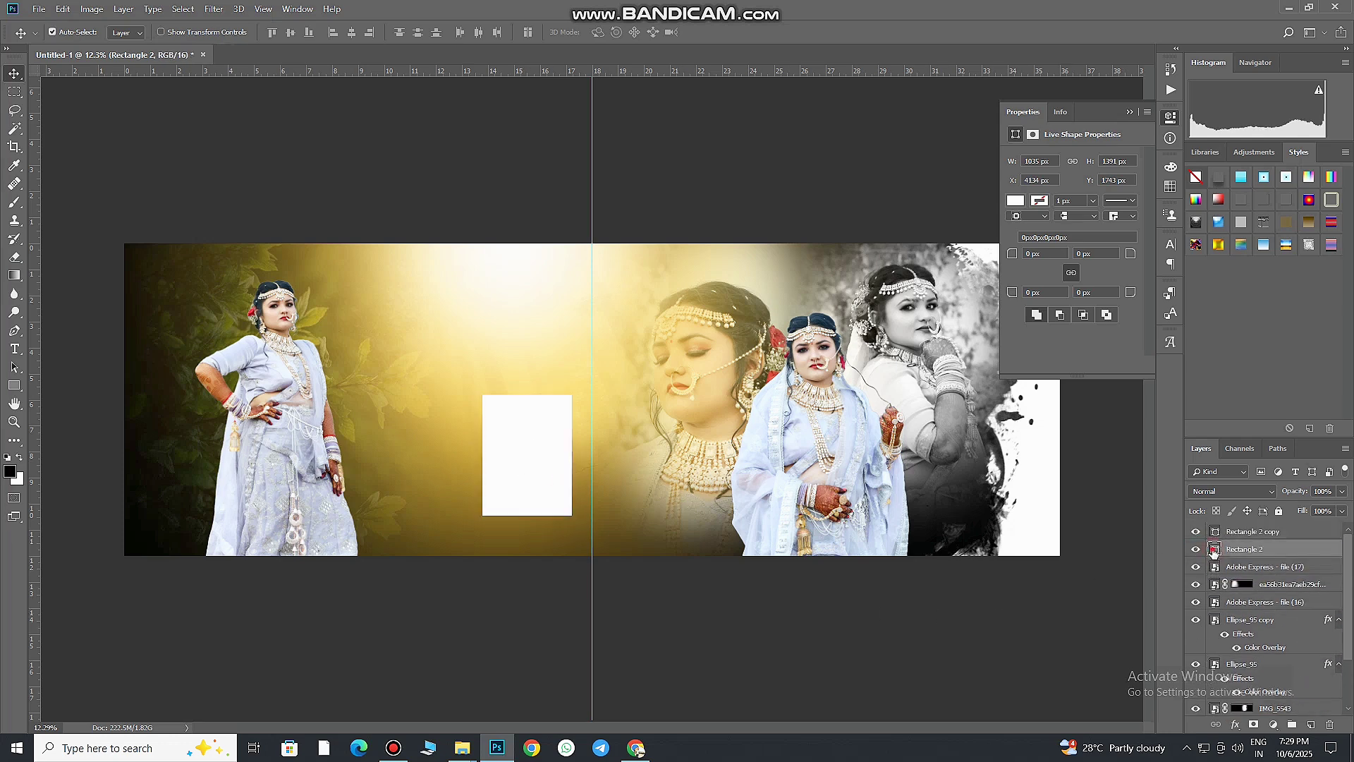
double_click(1216, 549)
click(1297, 460)
click(1343, 491)
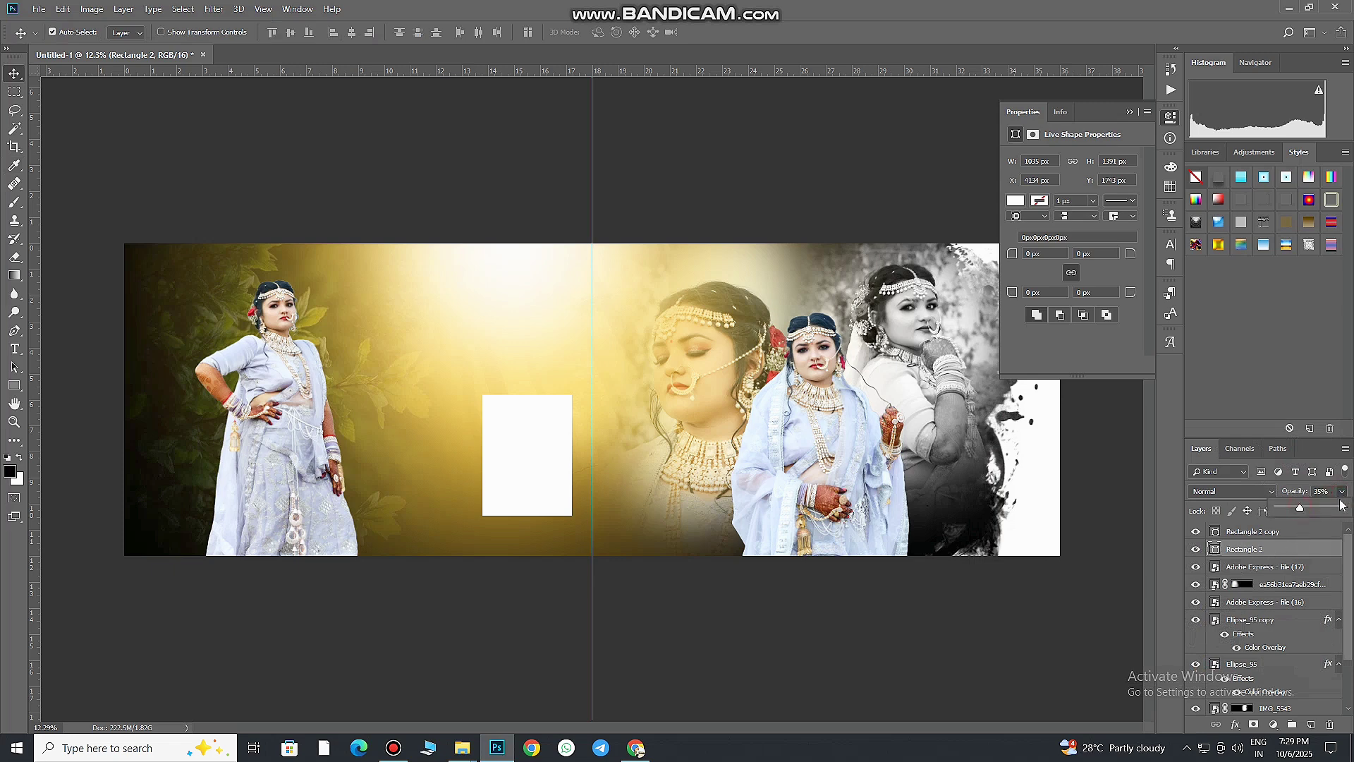
key(ctrl+t)
drag(569, 516, 574, 519)
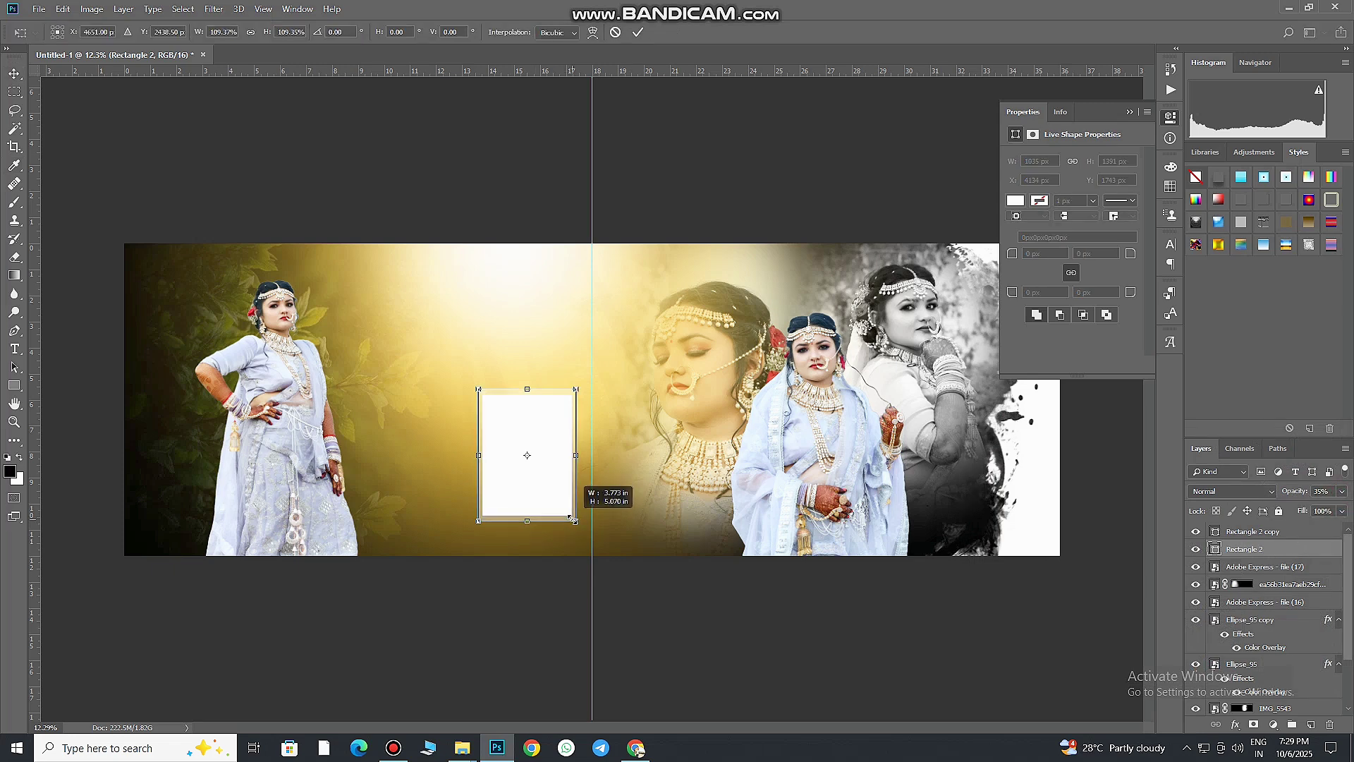
key(Return)
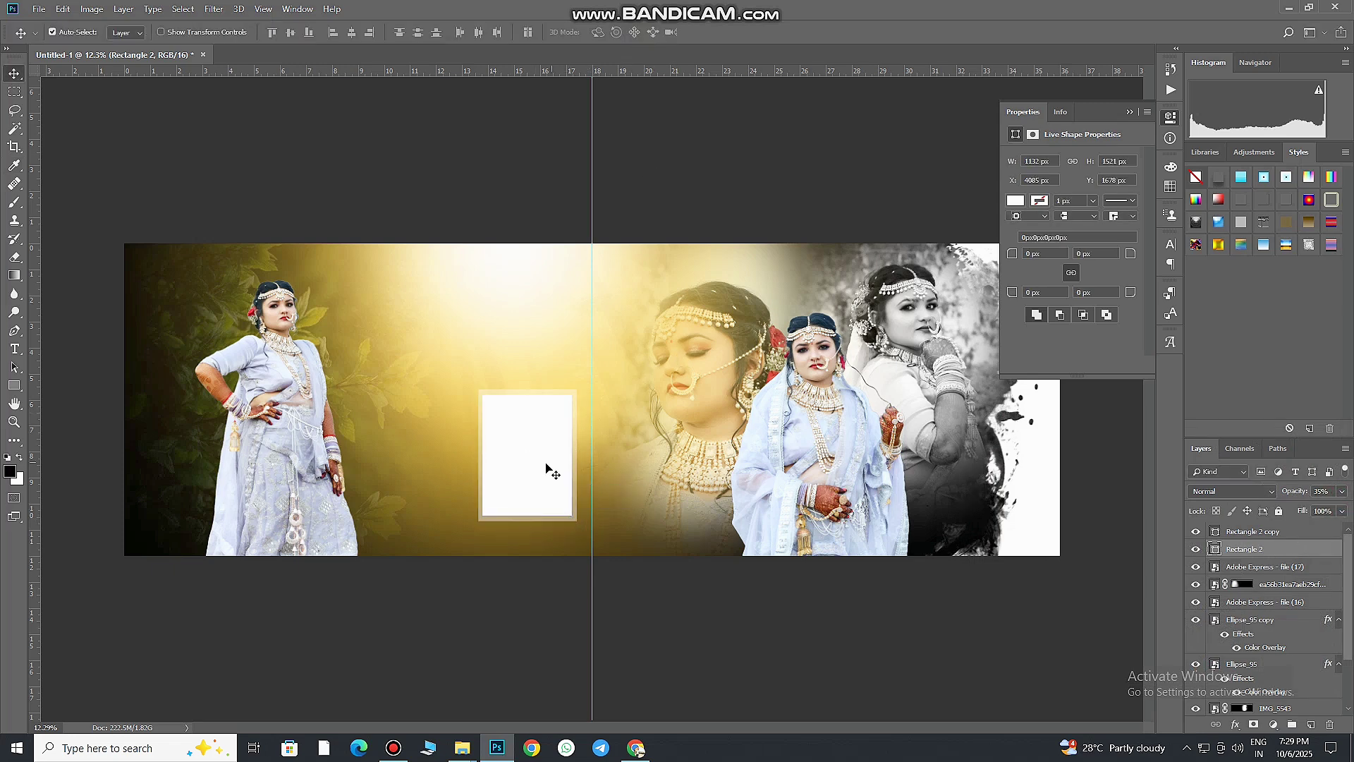
click(317, 680)
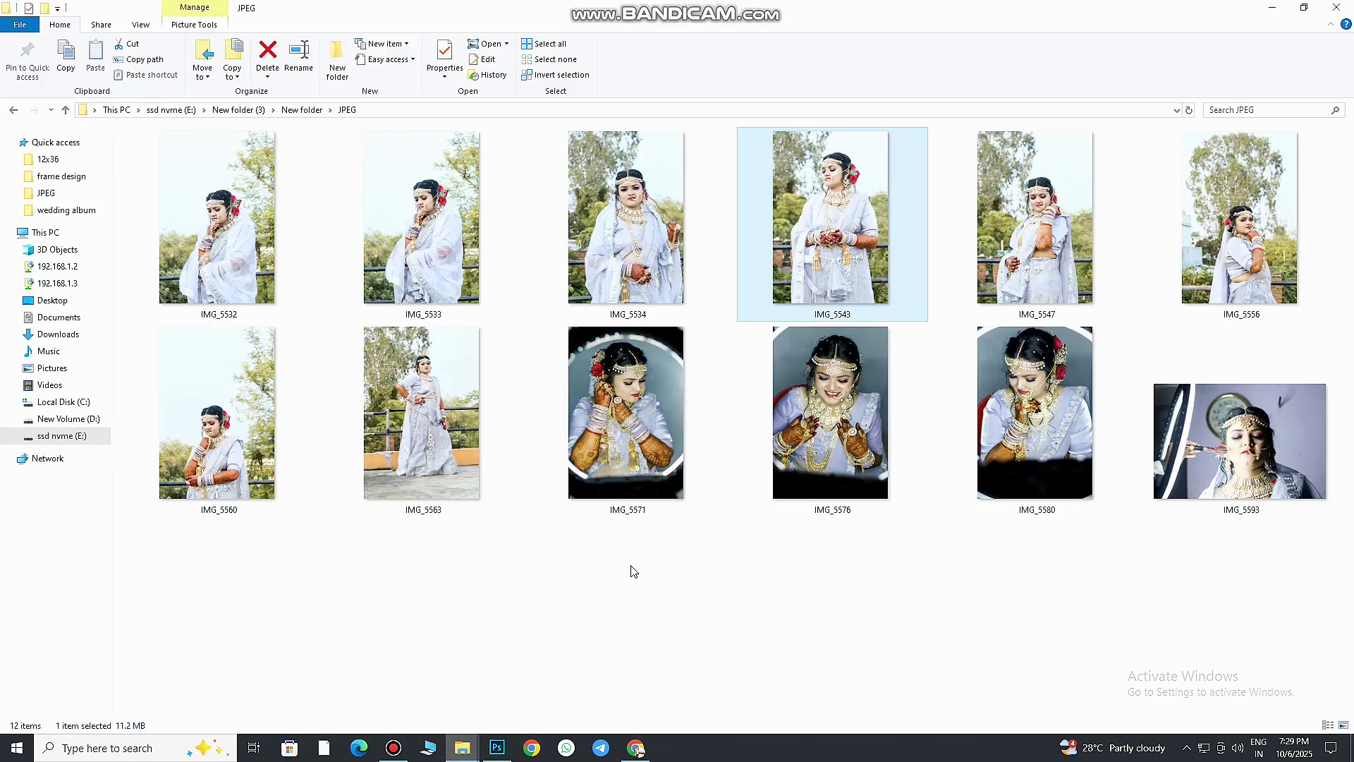
mouse_move(219, 423)
mouse_down()
mouse_move(494, 649)
mouse_move(572, 620)
mouse_up()
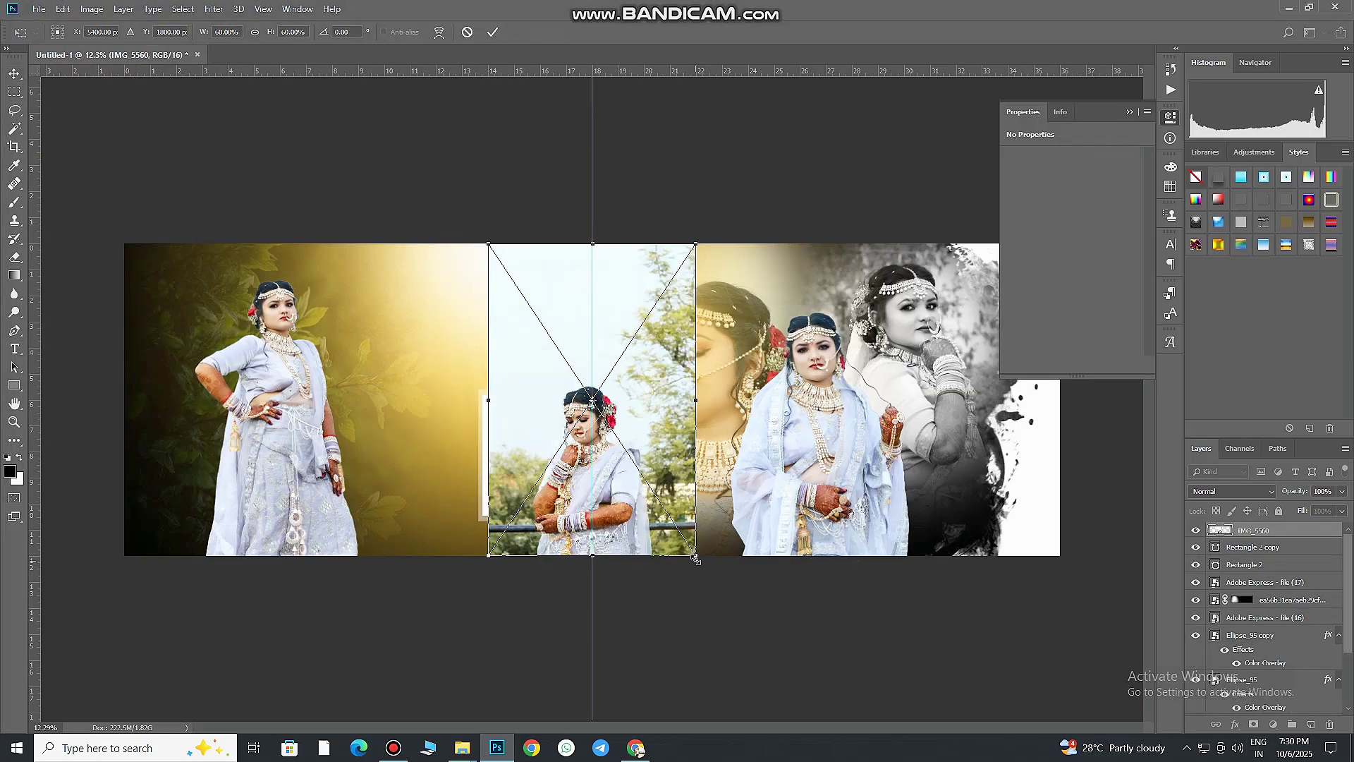
- Clip IMG_5560 inside the white frame, position it, and give it Luminosity blending
click(492, 32)
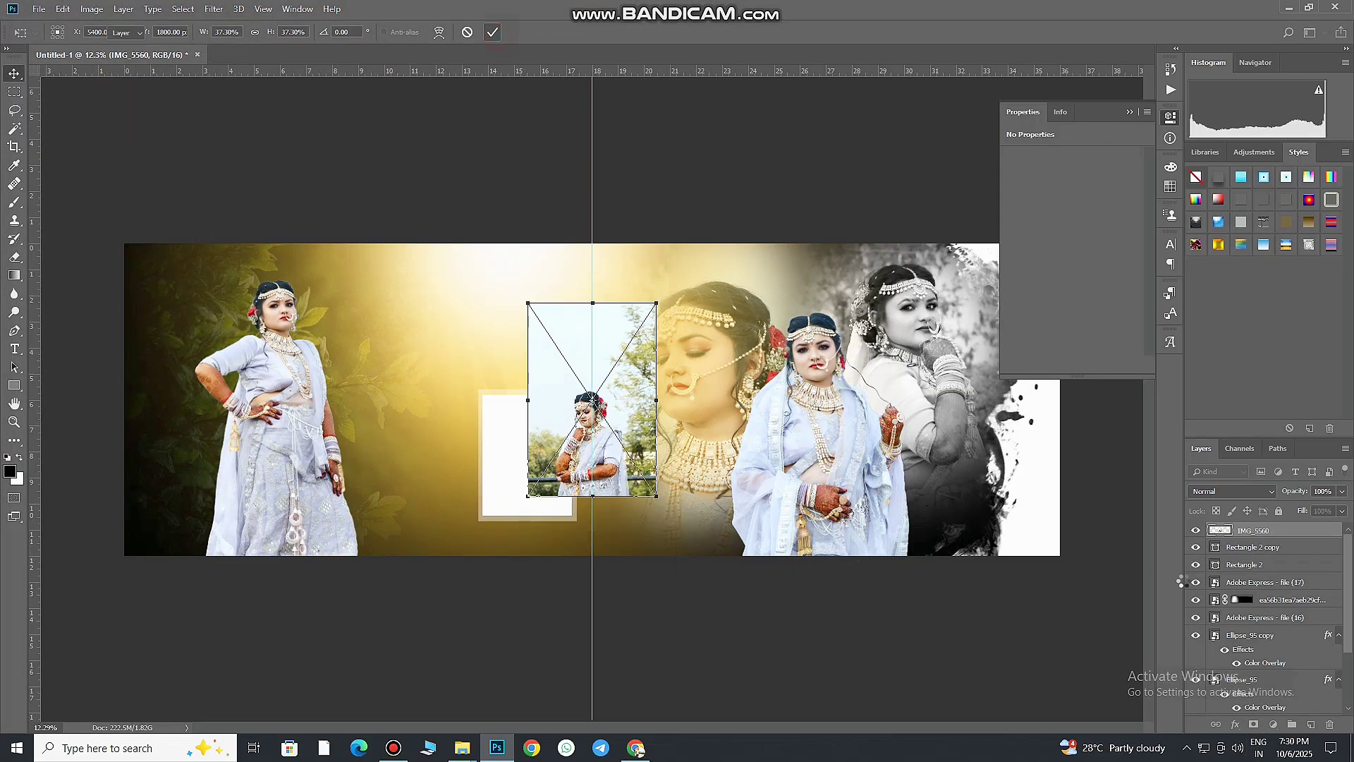
alt+click(1275, 539)
drag(542, 462, 477, 489)
click(1230, 491)
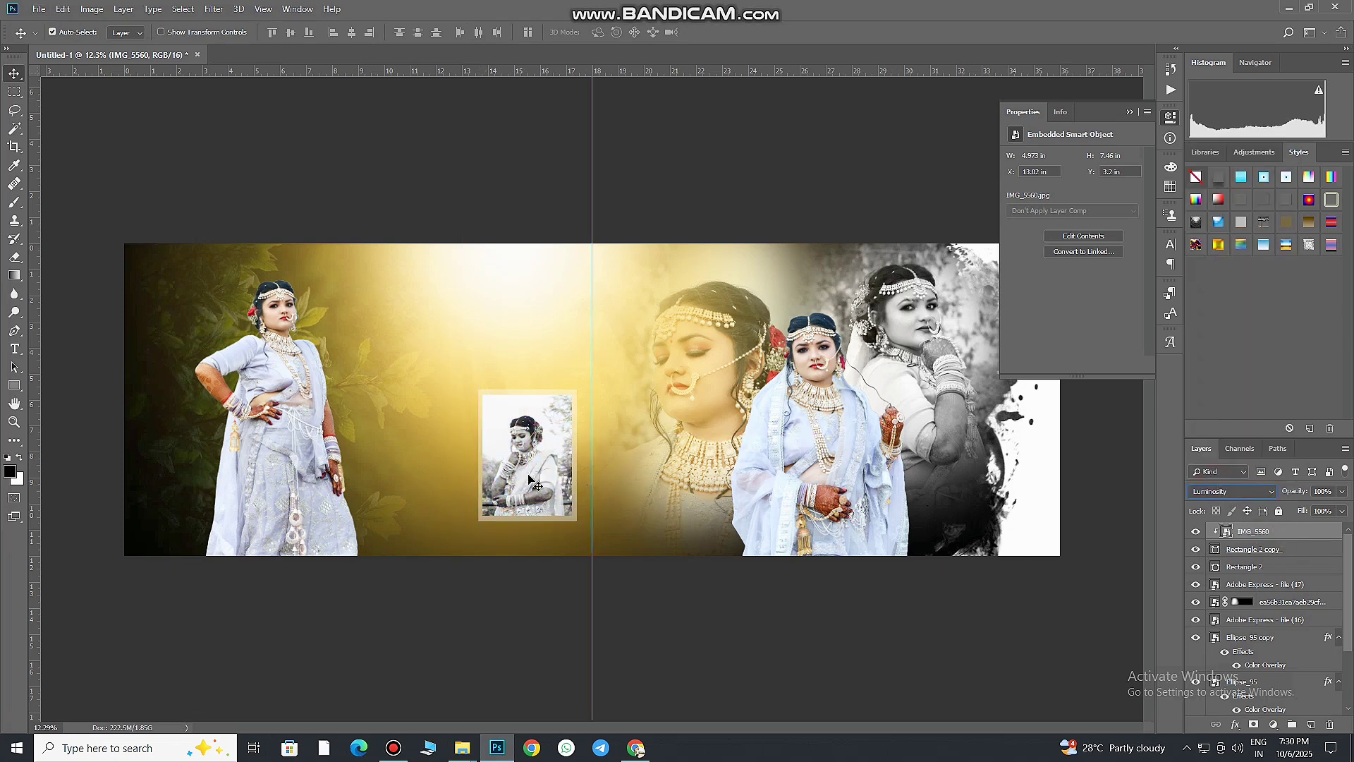
key(ctrl)
scroll(520, 344, up, 3)
- Add a BRIDE text layer on the left page scaled up to title size
click(14, 349)
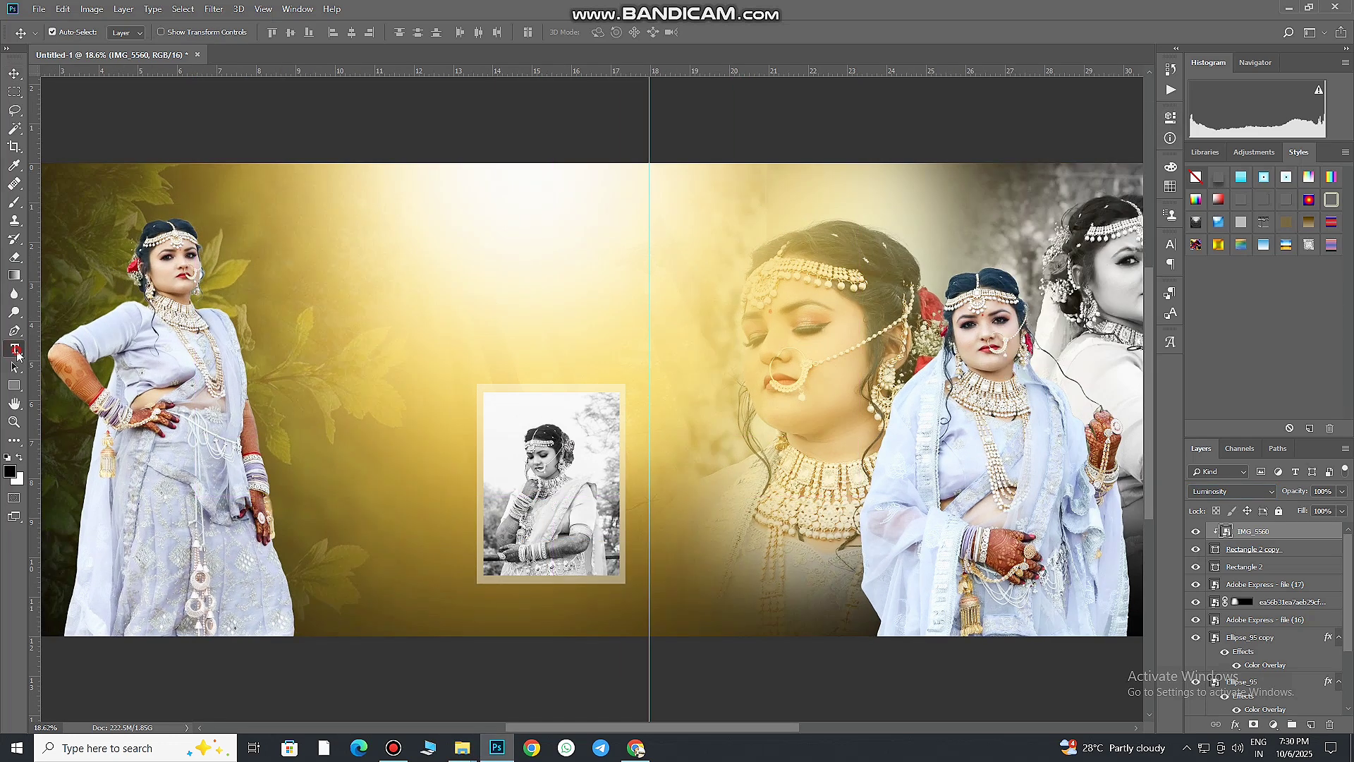
click(467, 272)
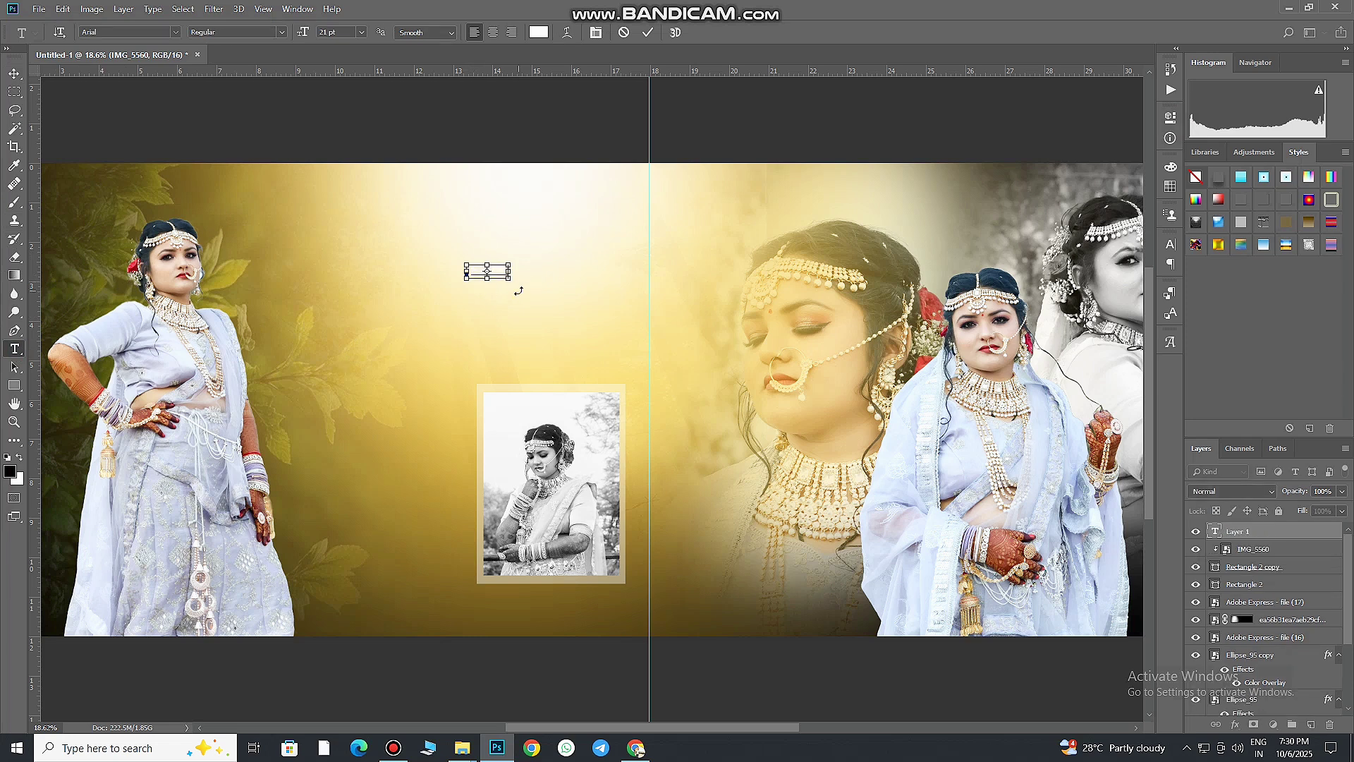
drag(509, 279, 612, 328)
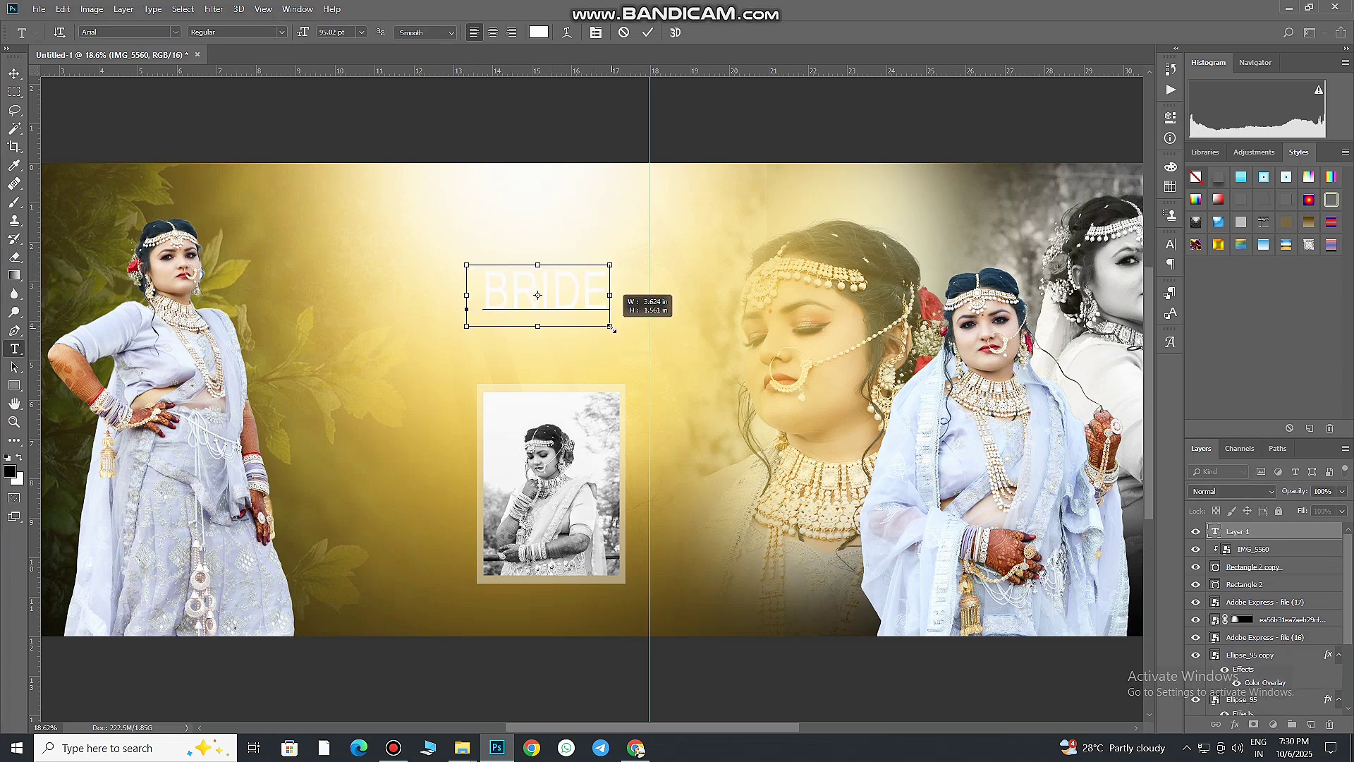
click(451, 298)
double_click(451, 298)
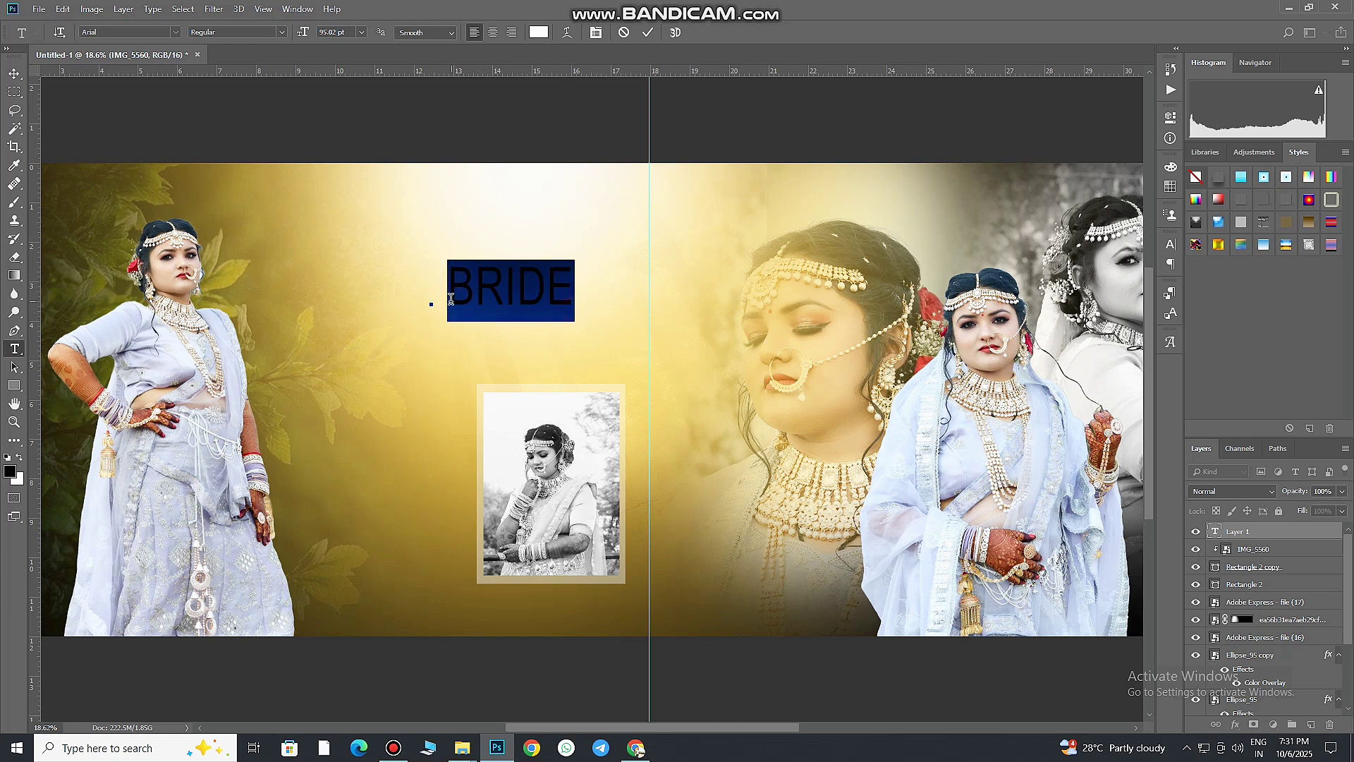
- Set BRIDE to Palatino Linotype with tracking 75
click(1171, 244)
click(1085, 262)
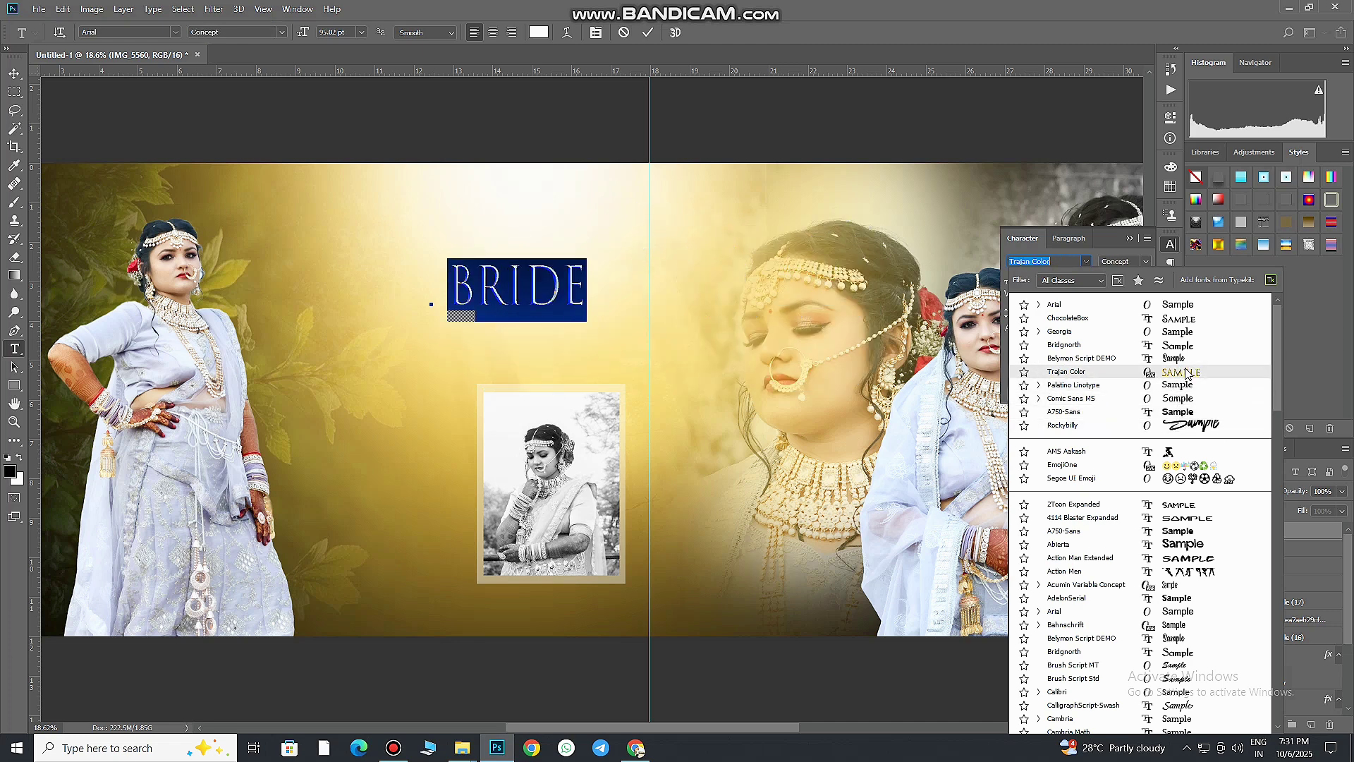
key(Down)
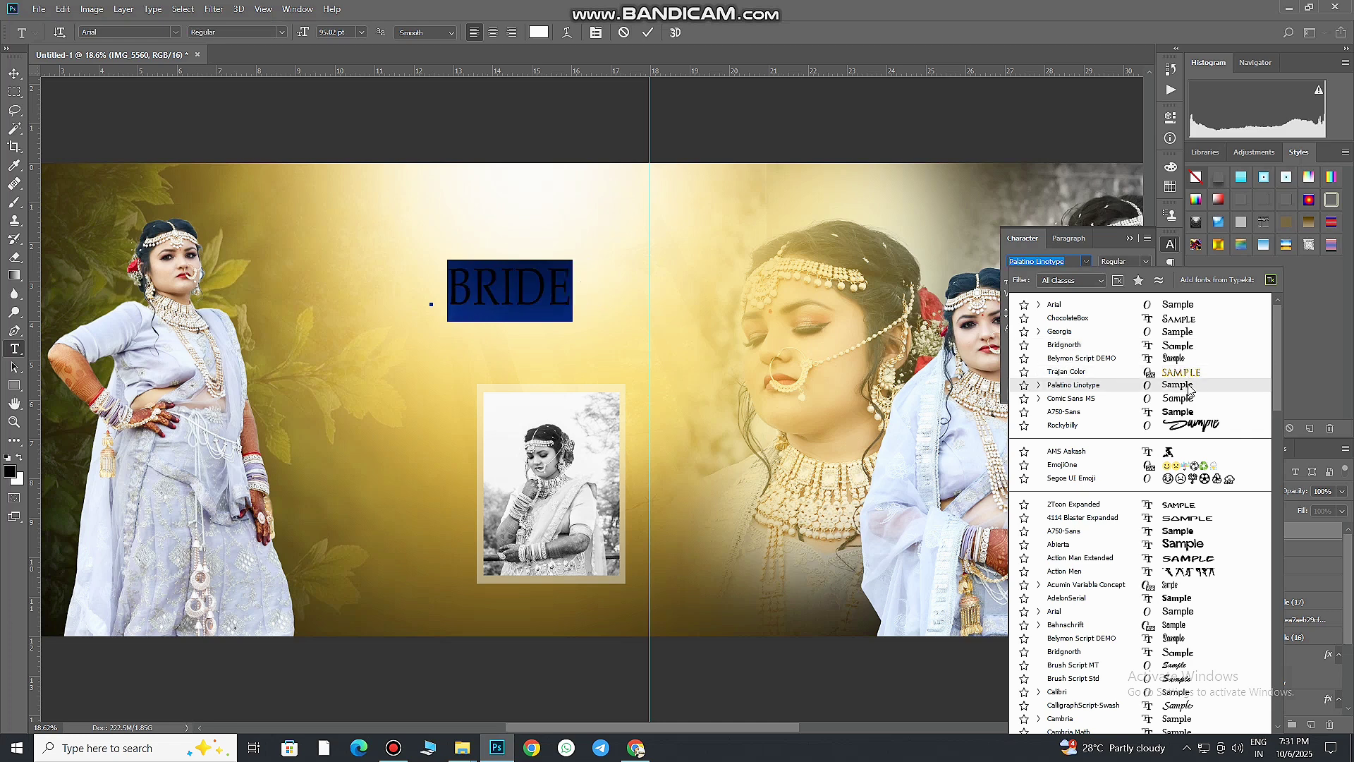
click(1189, 387)
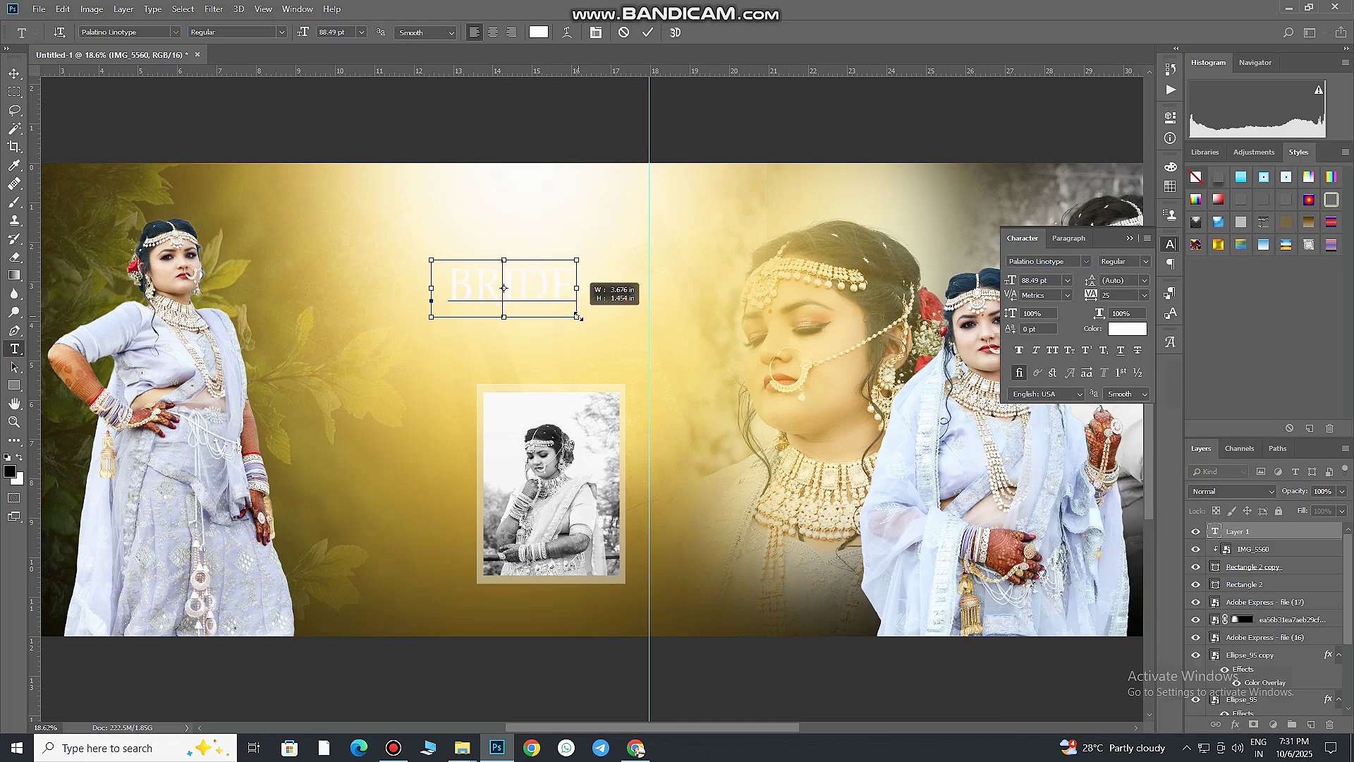
drag(577, 317, 432, 297)
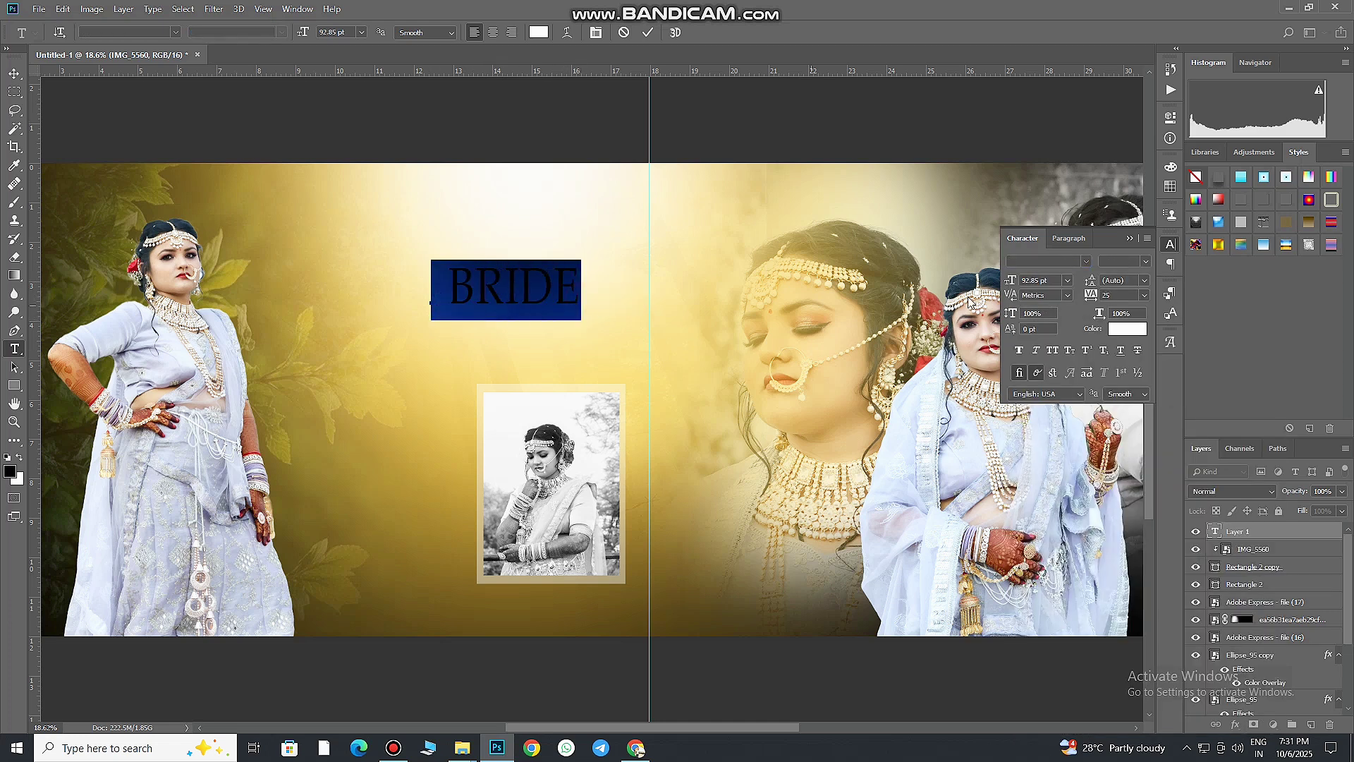
click(1145, 300)
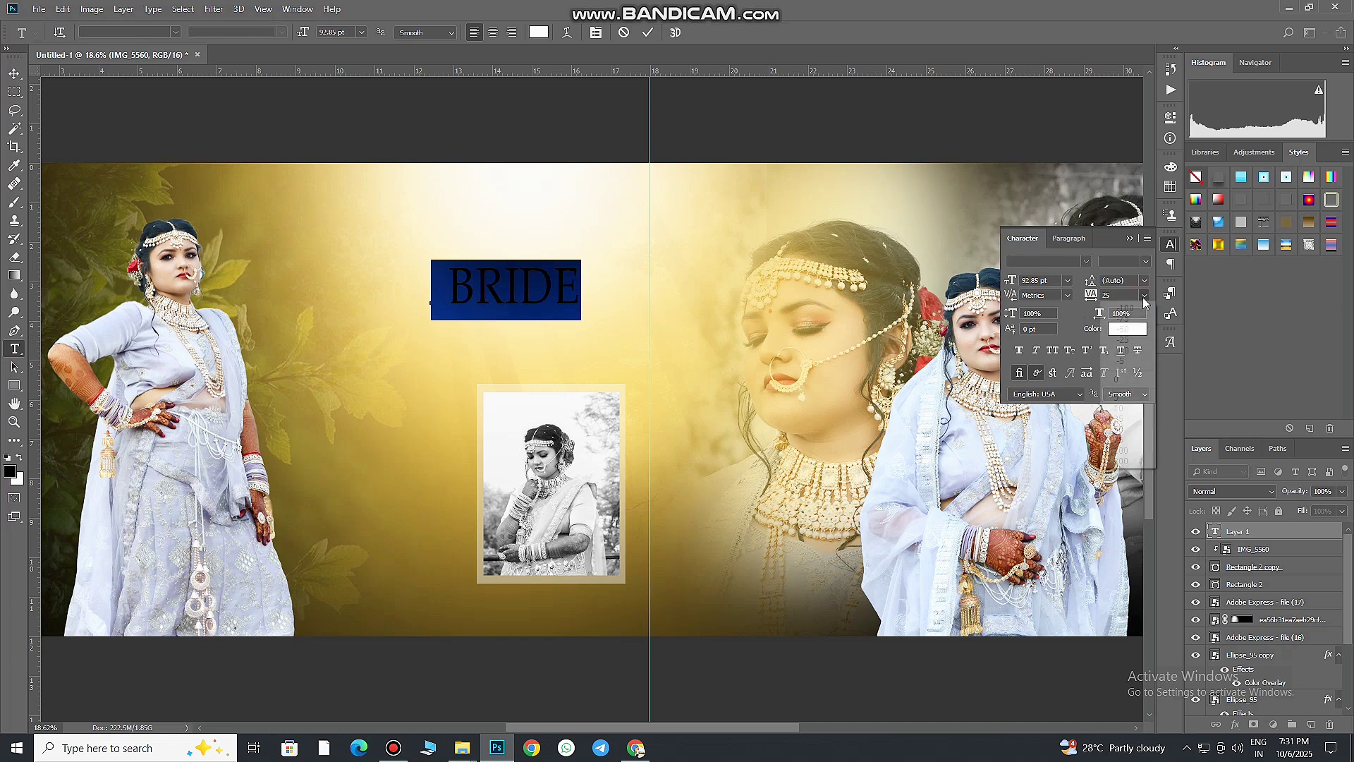
click(1145, 296)
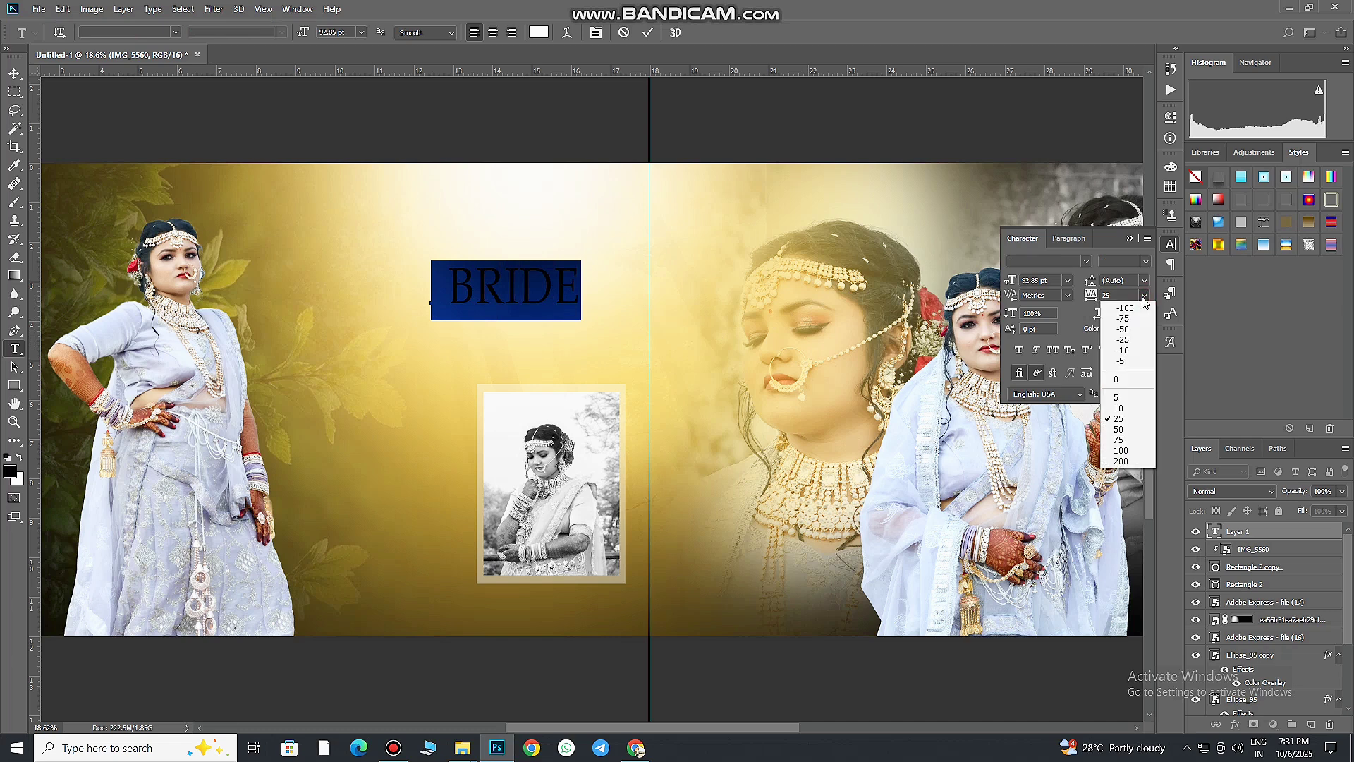
click(1121, 440)
click(648, 32)
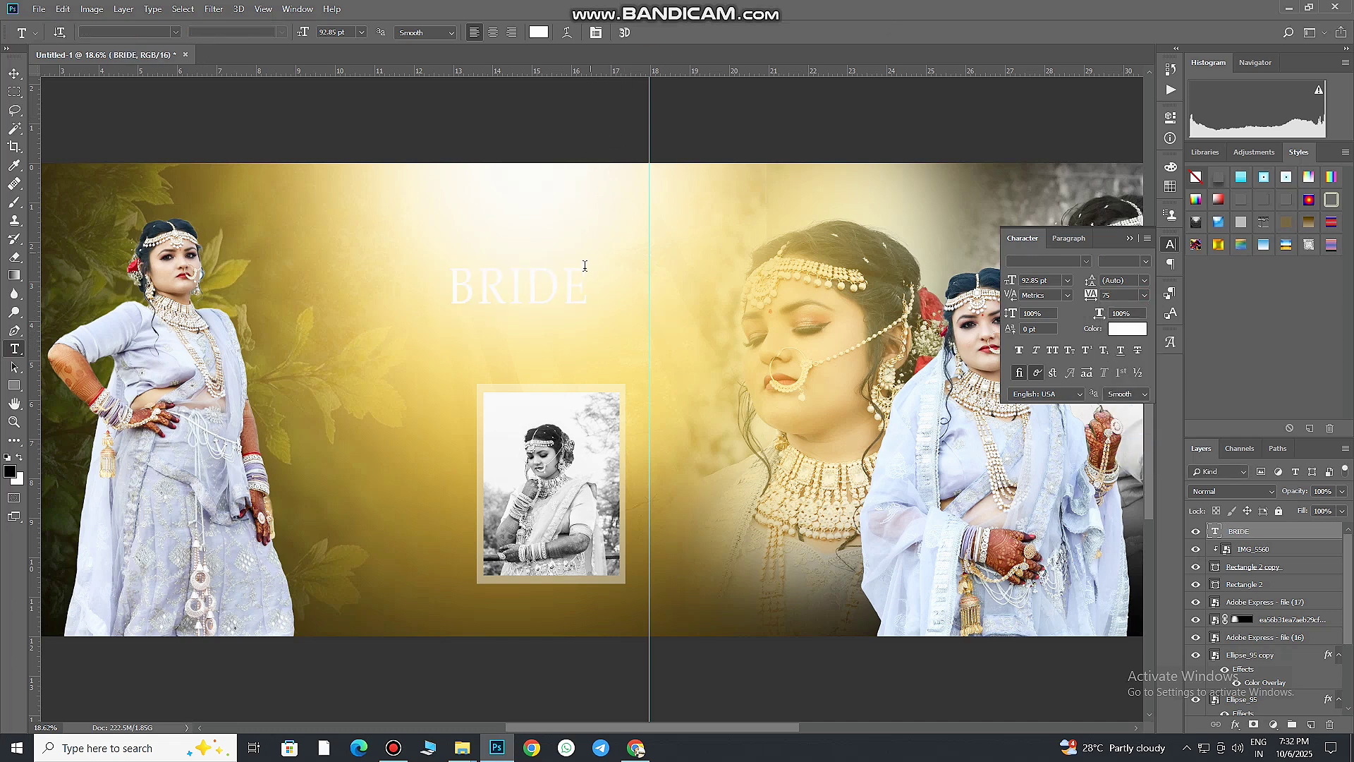
click(512, 331)
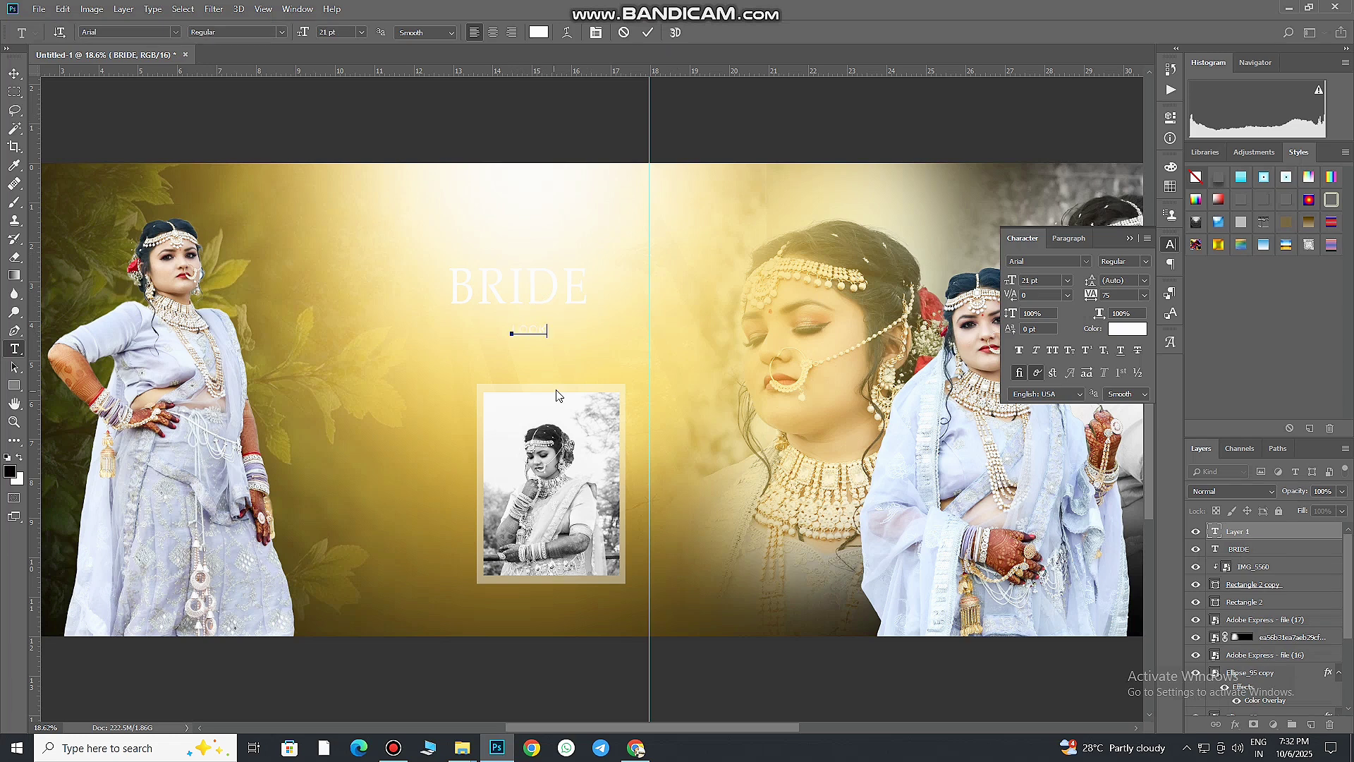
- Make LOOK about 38 pt Palatino Linotype and tuck it under BRIDE's right end
drag(547, 340, 568, 353)
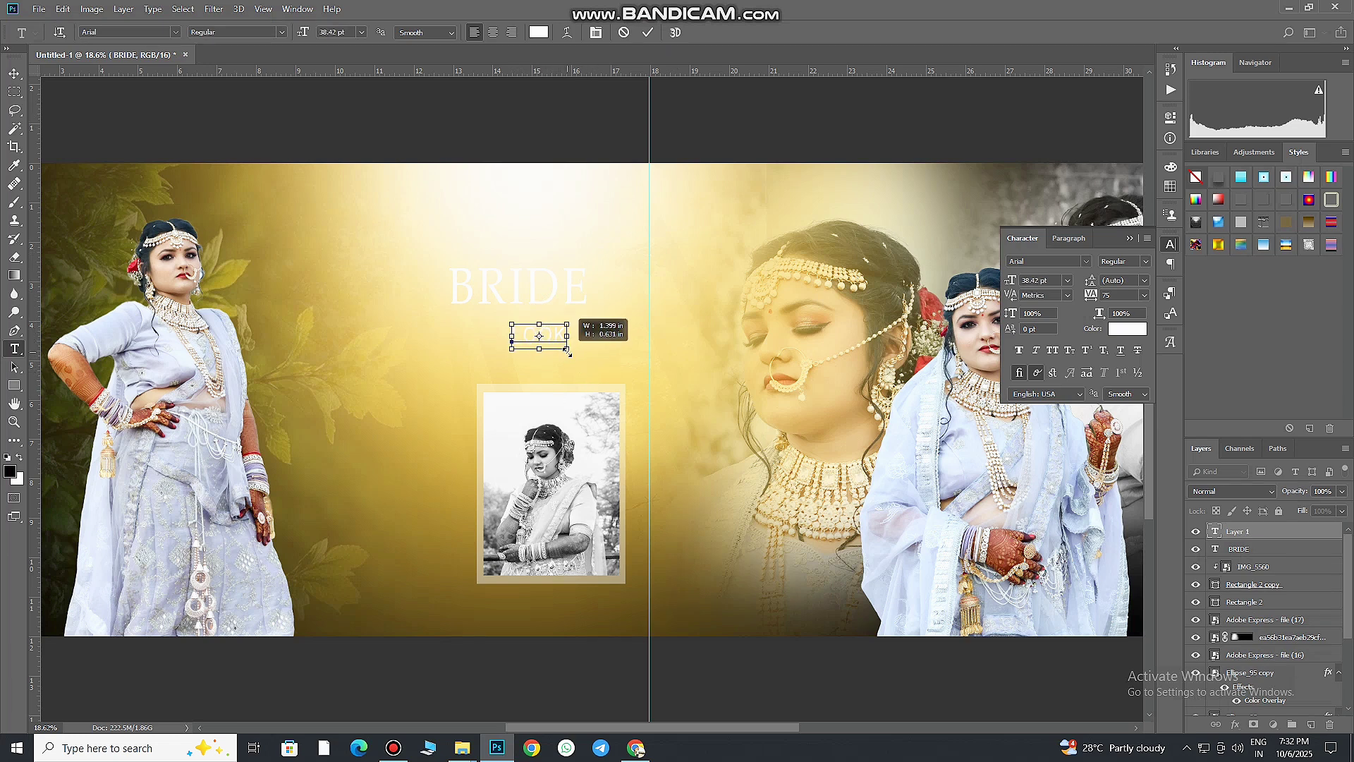
key(ctrl+a)
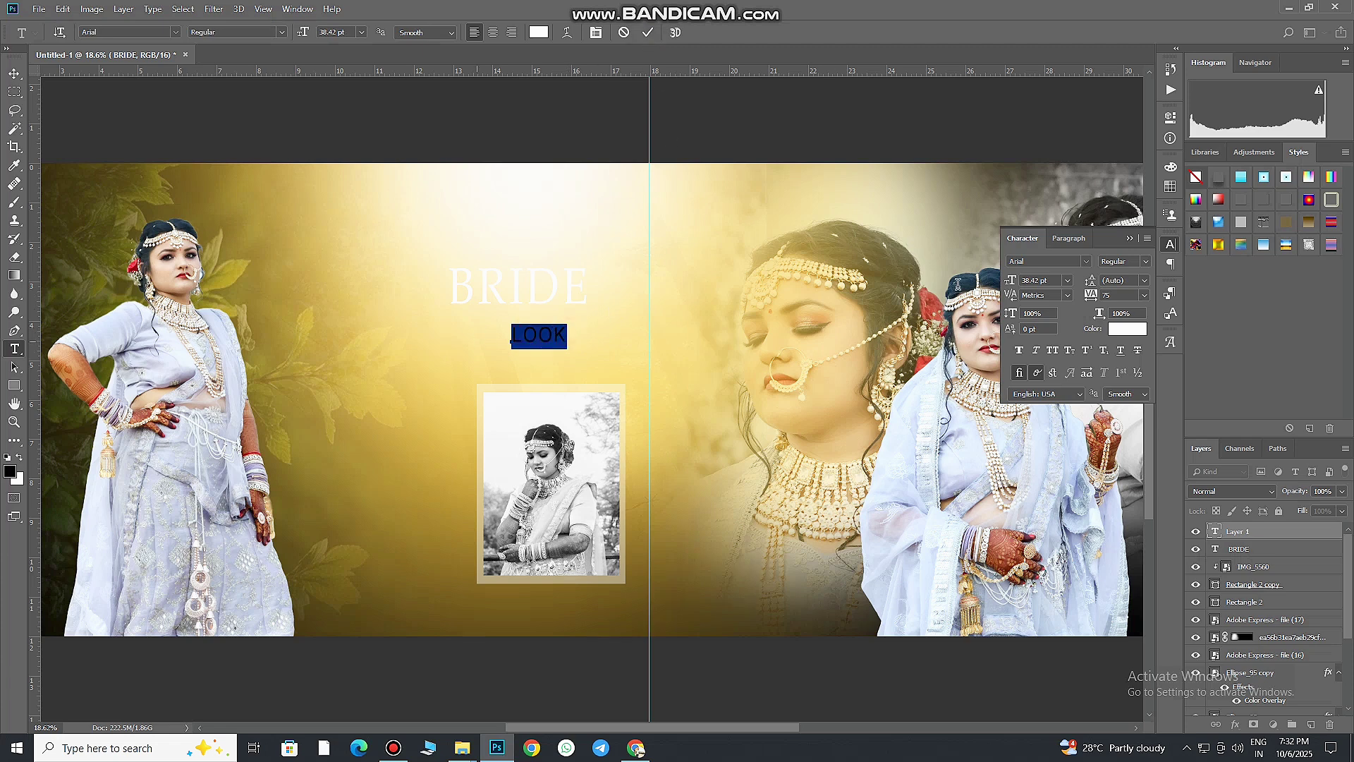
click(1087, 261)
click(1044, 423)
key(ctrl+Return)
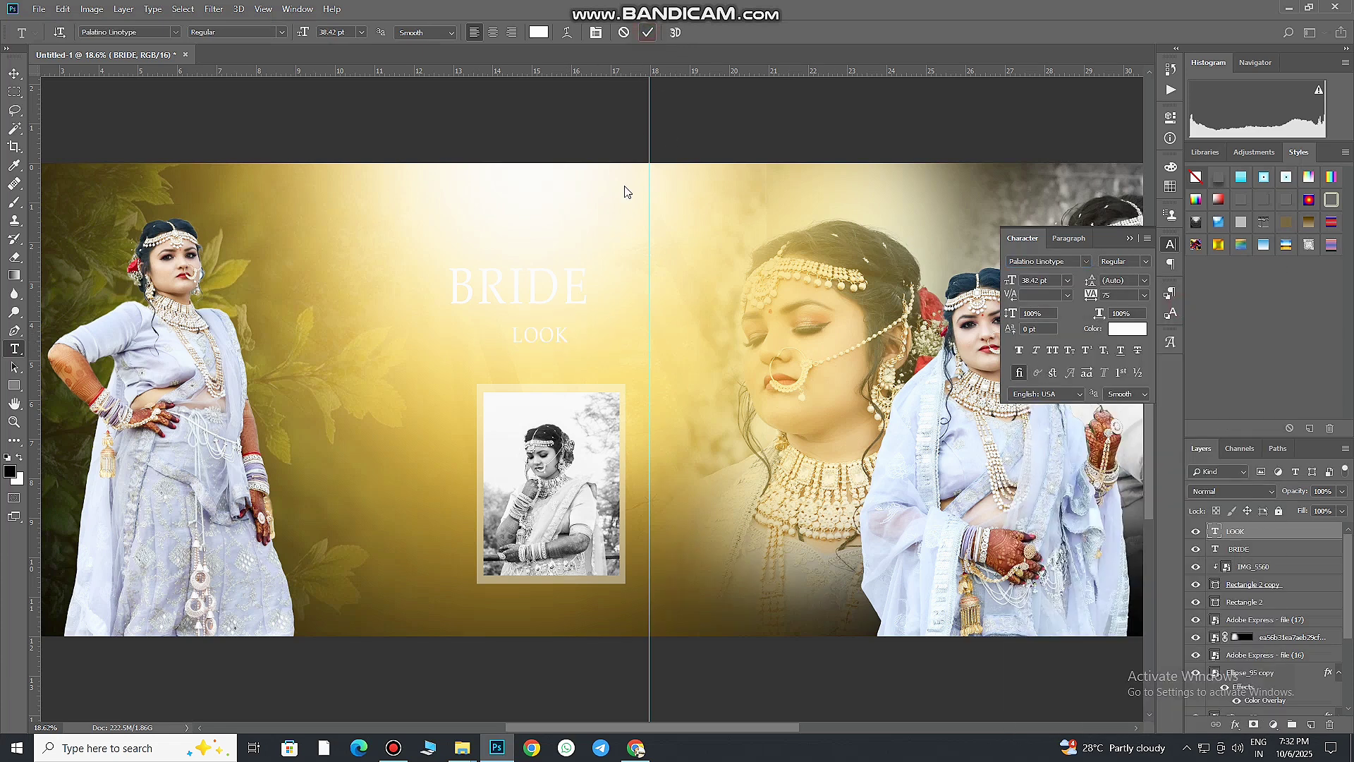
drag(568, 322, 586, 319)
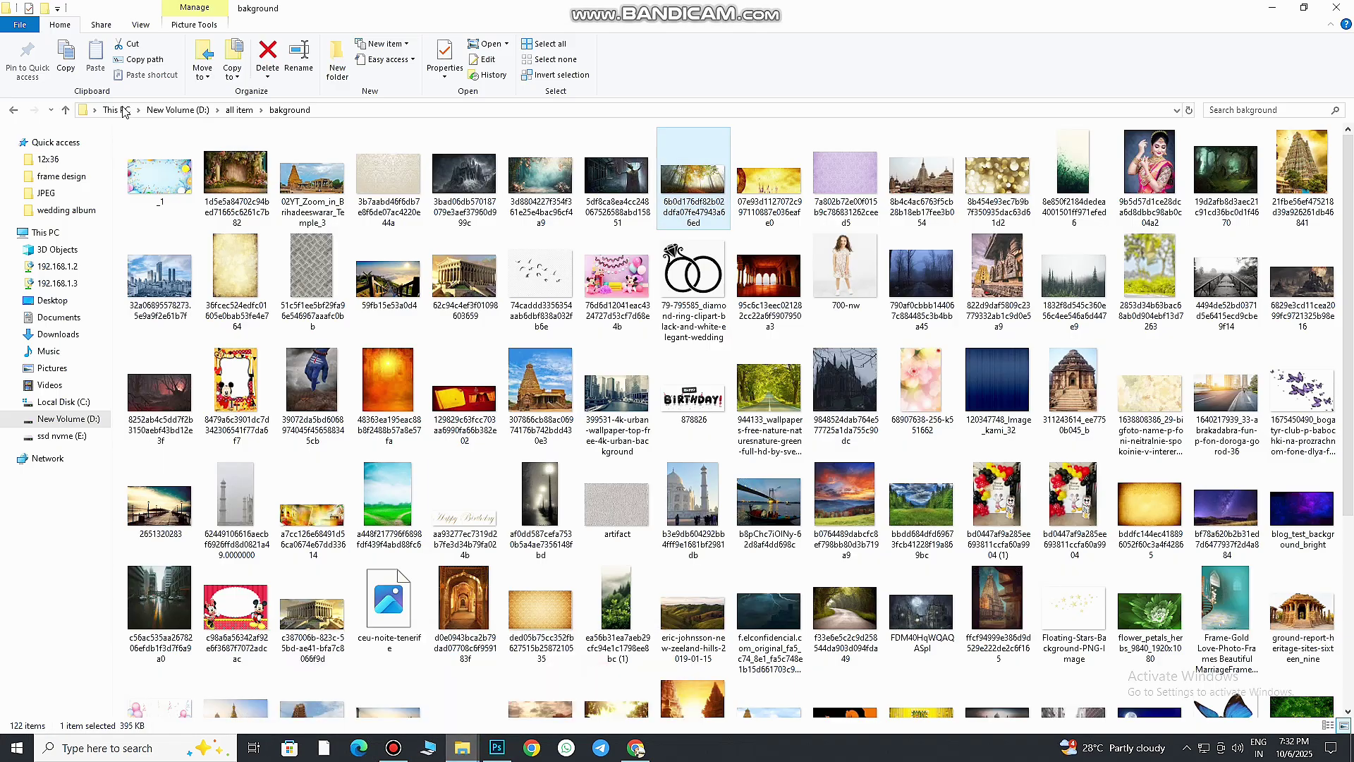
- Open the text folder in File Explorer and select the Text (99) verse graphic
click(317, 681)
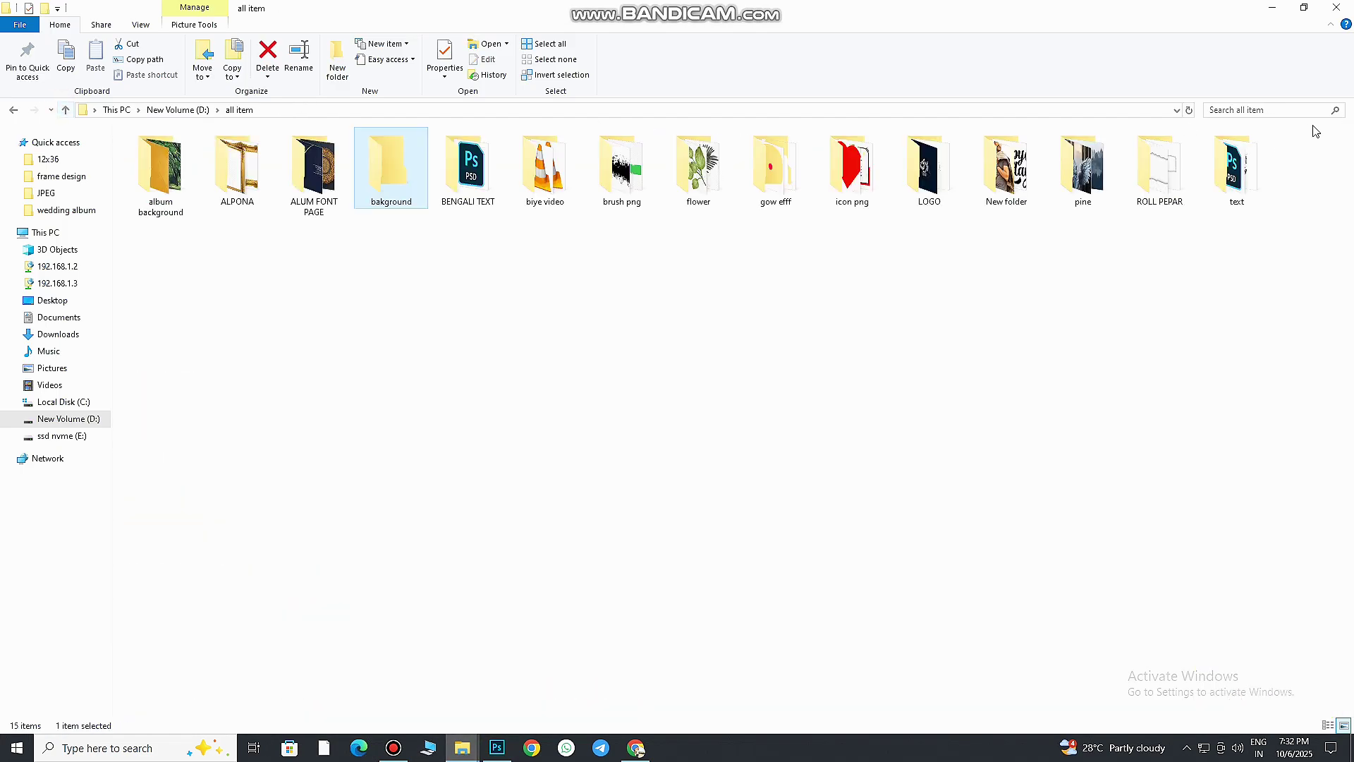
double_click(1236, 168)
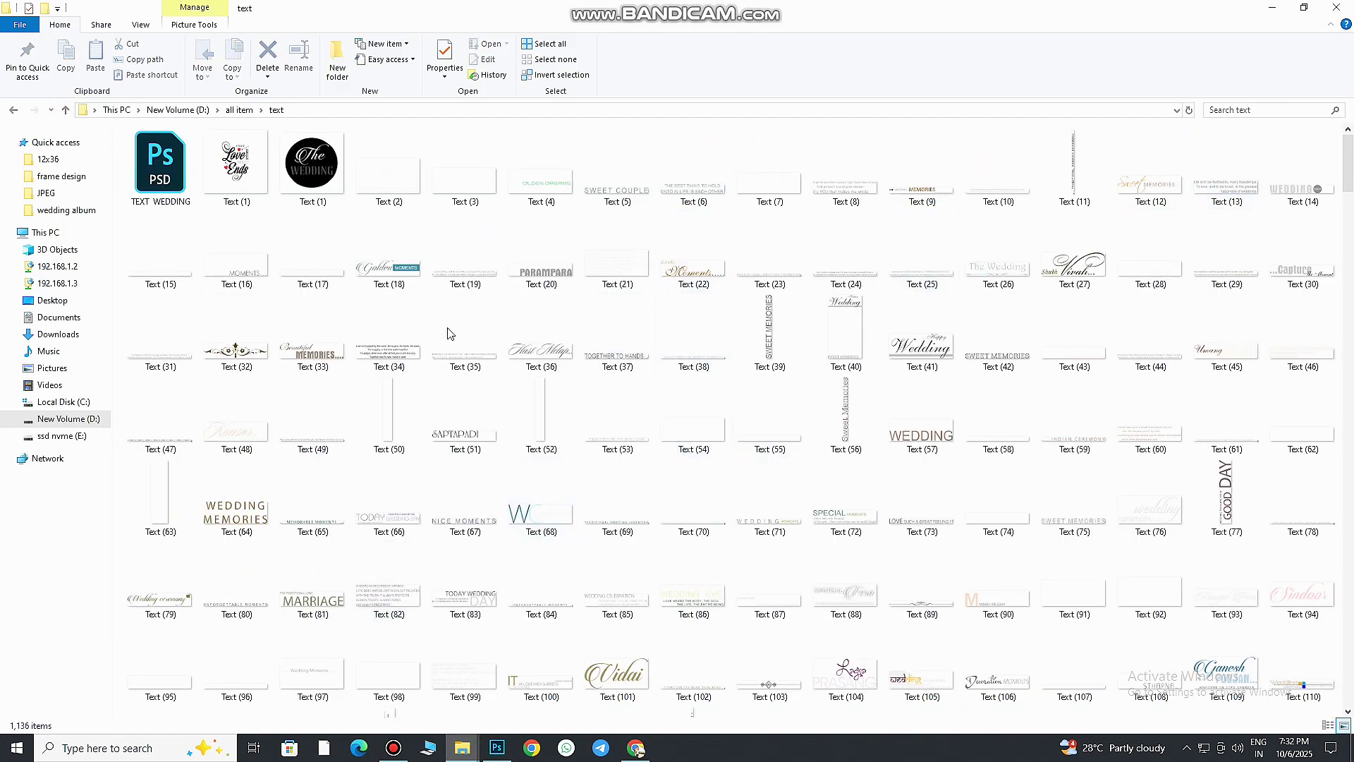
mouse_move(464, 666)
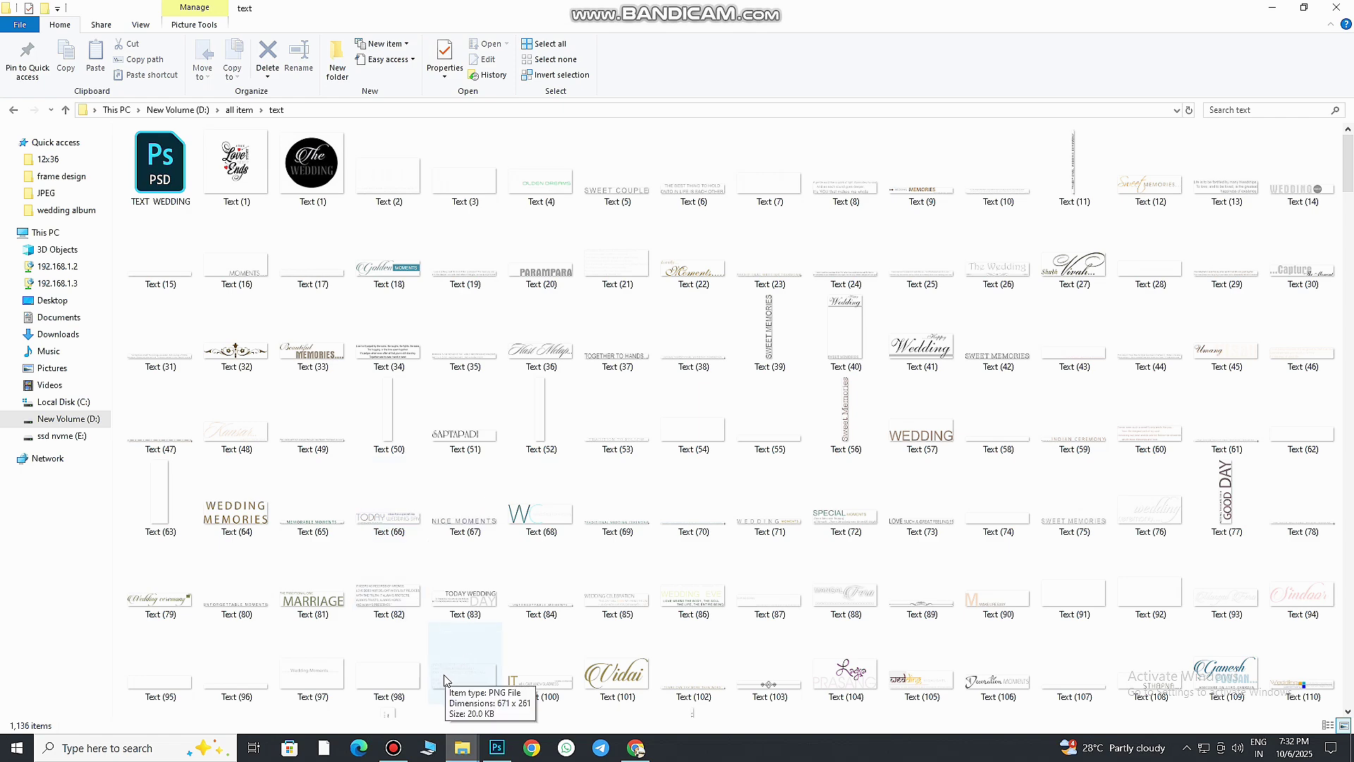
scroll(445, 681, down, 3)
click(455, 434)
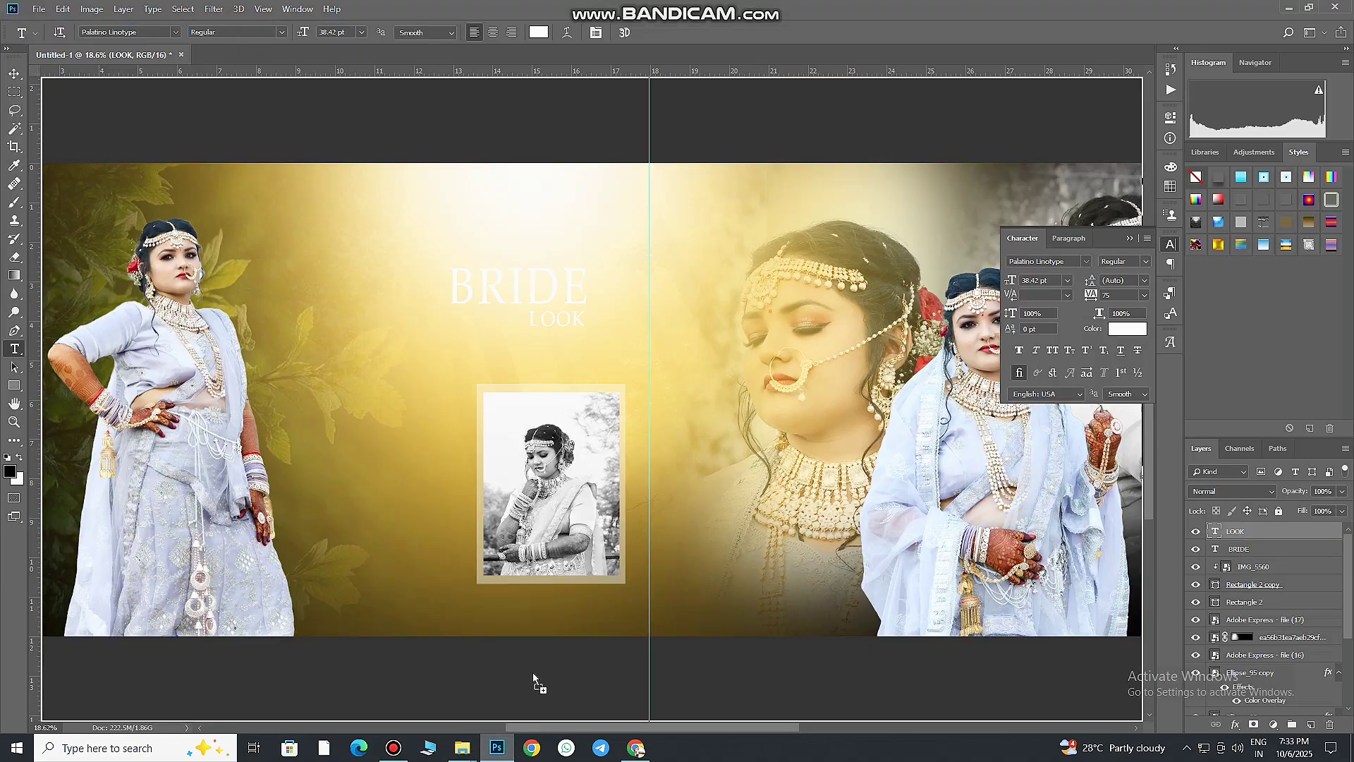
- Drop Text (99) onto the spread, scale it to about a third, and nudge it under LOOK
drag(503, 468, 532, 671)
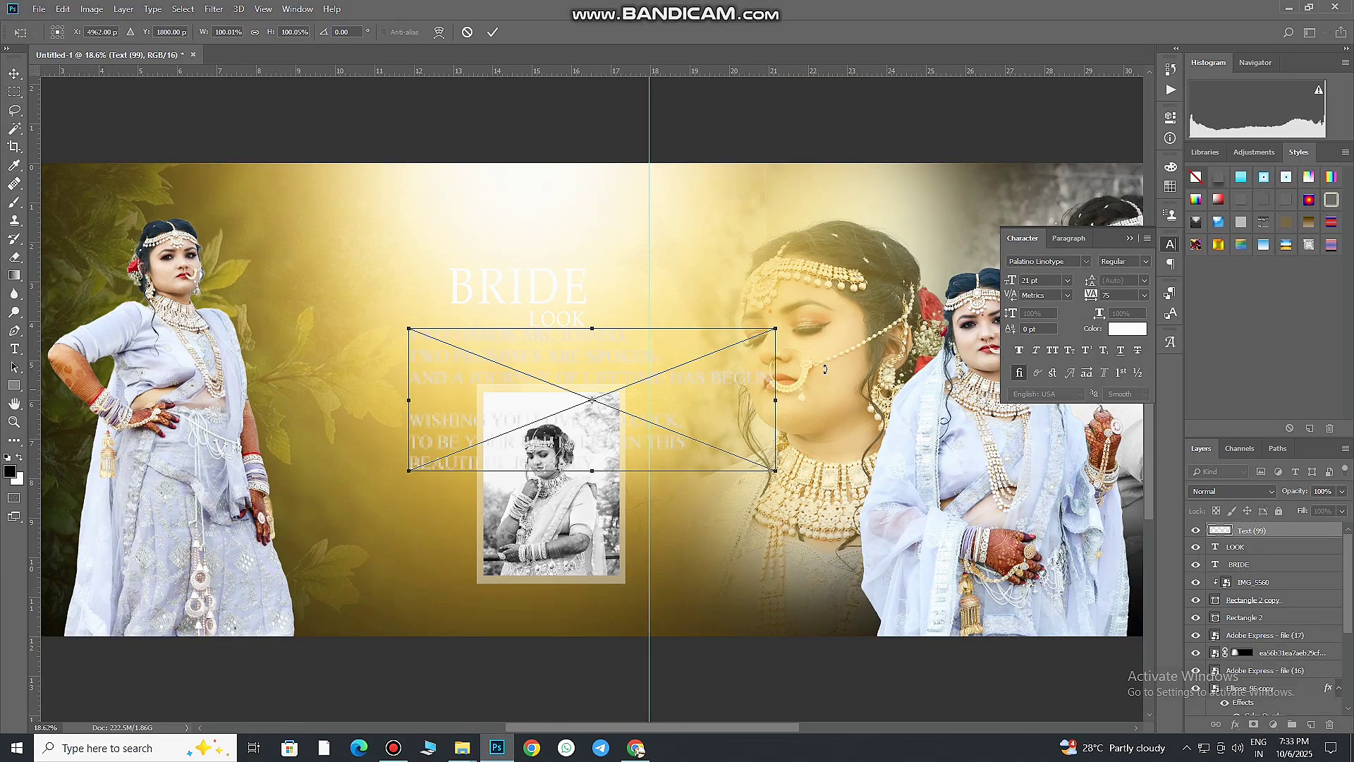
drag(784, 464, 568, 368)
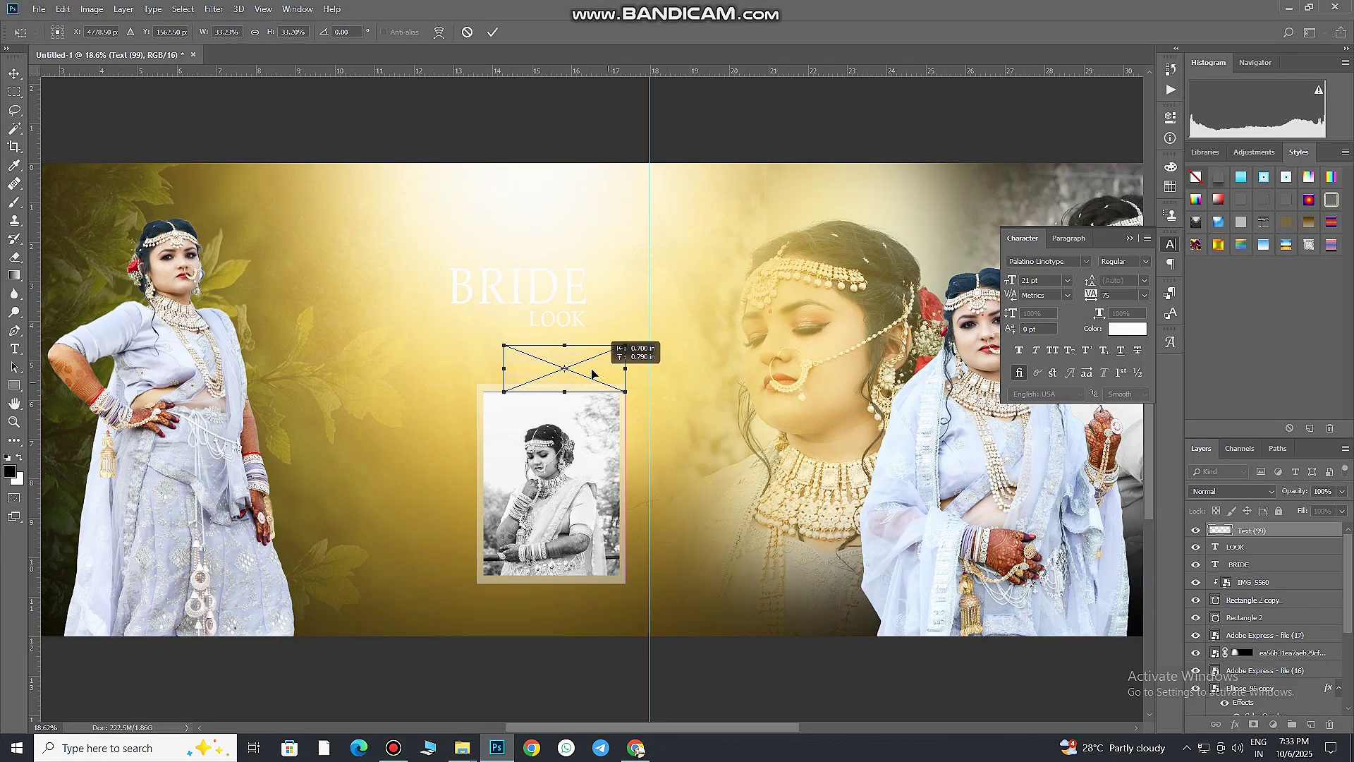
click(492, 32)
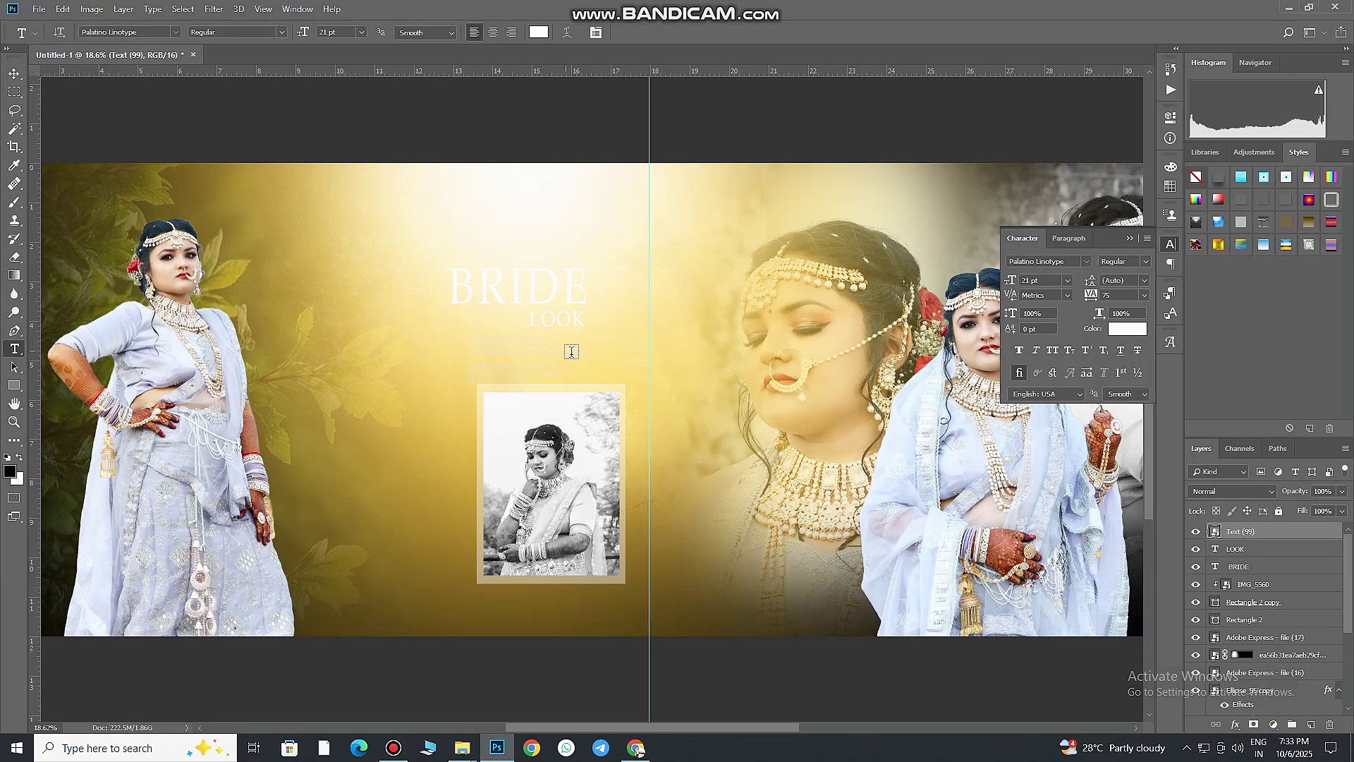
drag(560, 345, 603, 374)
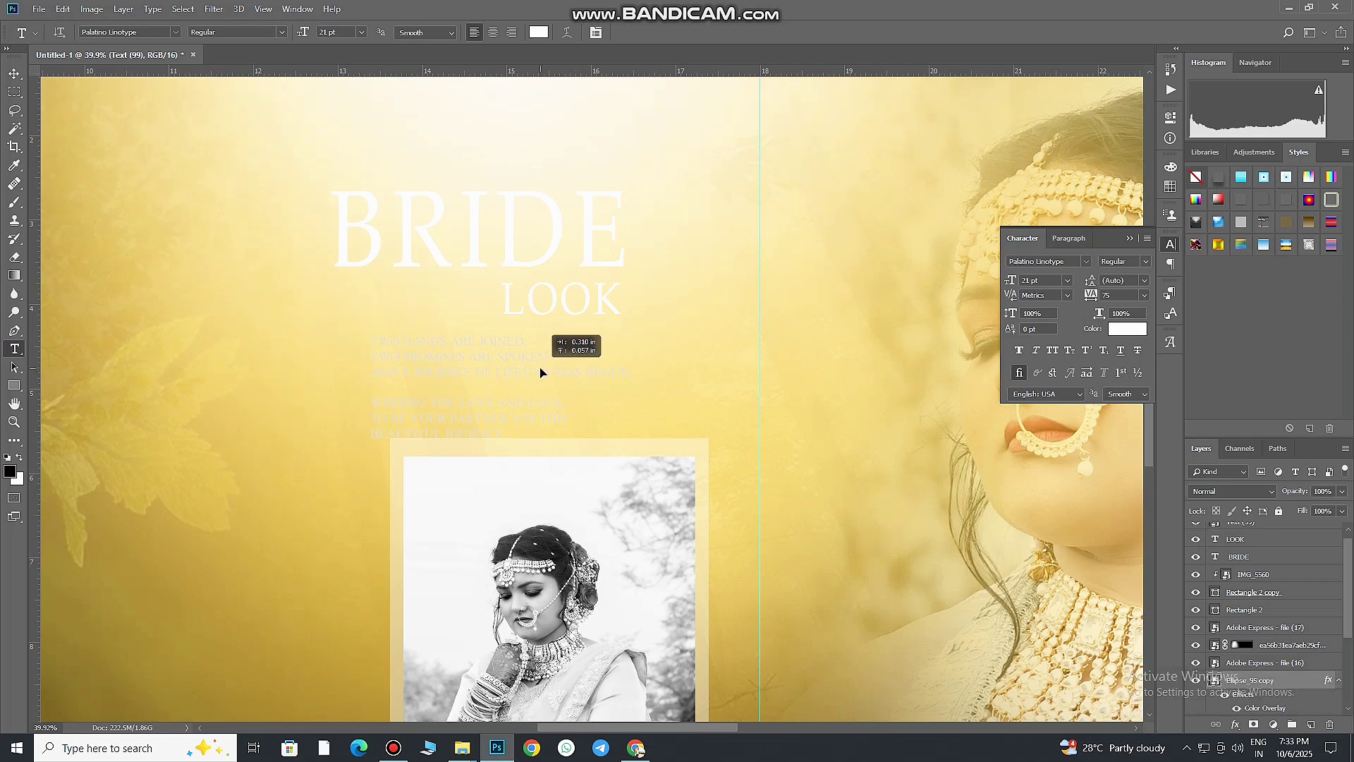
ctrl+click(540, 372)
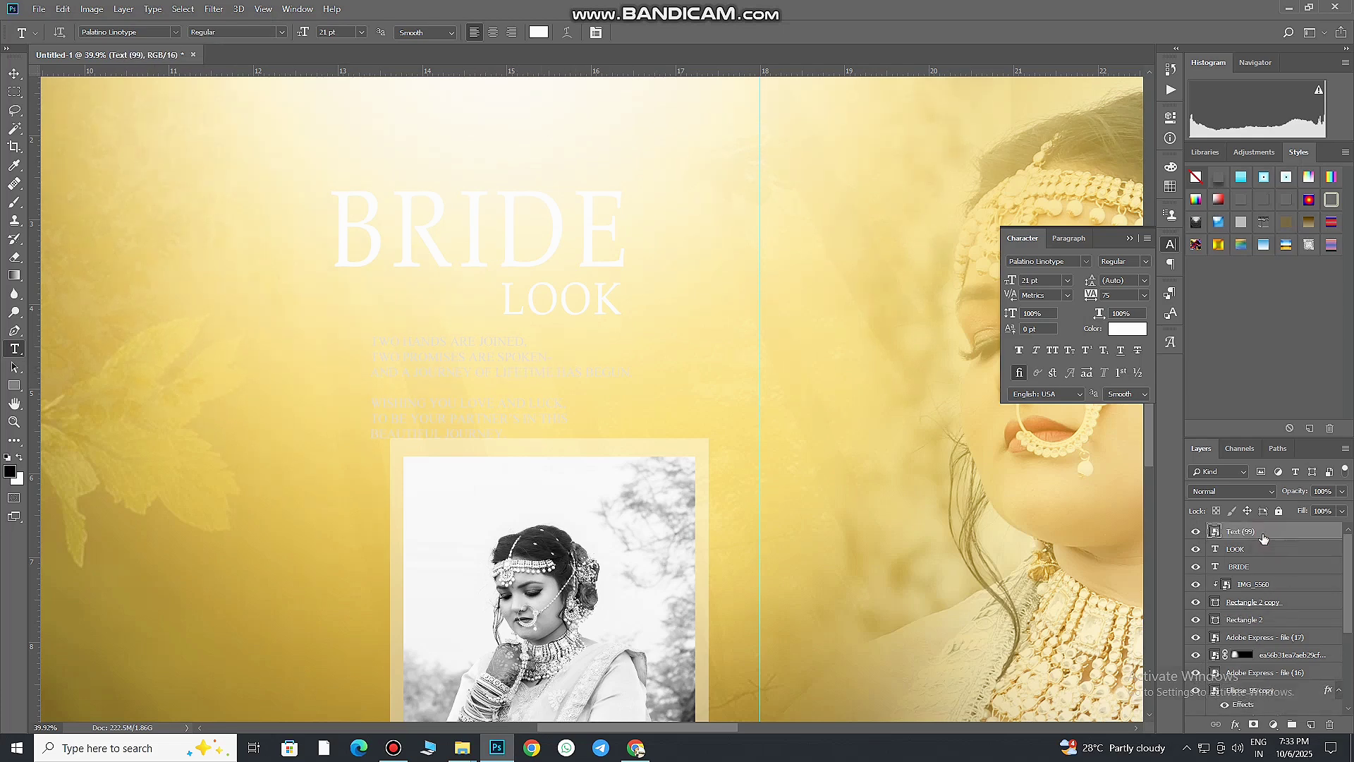
ctrl+click(517, 413)
key(v)
mouse_move(556, 377)
mouse_down()
mouse_move(659, 367)
mouse_move(645, 373)
mouse_up()
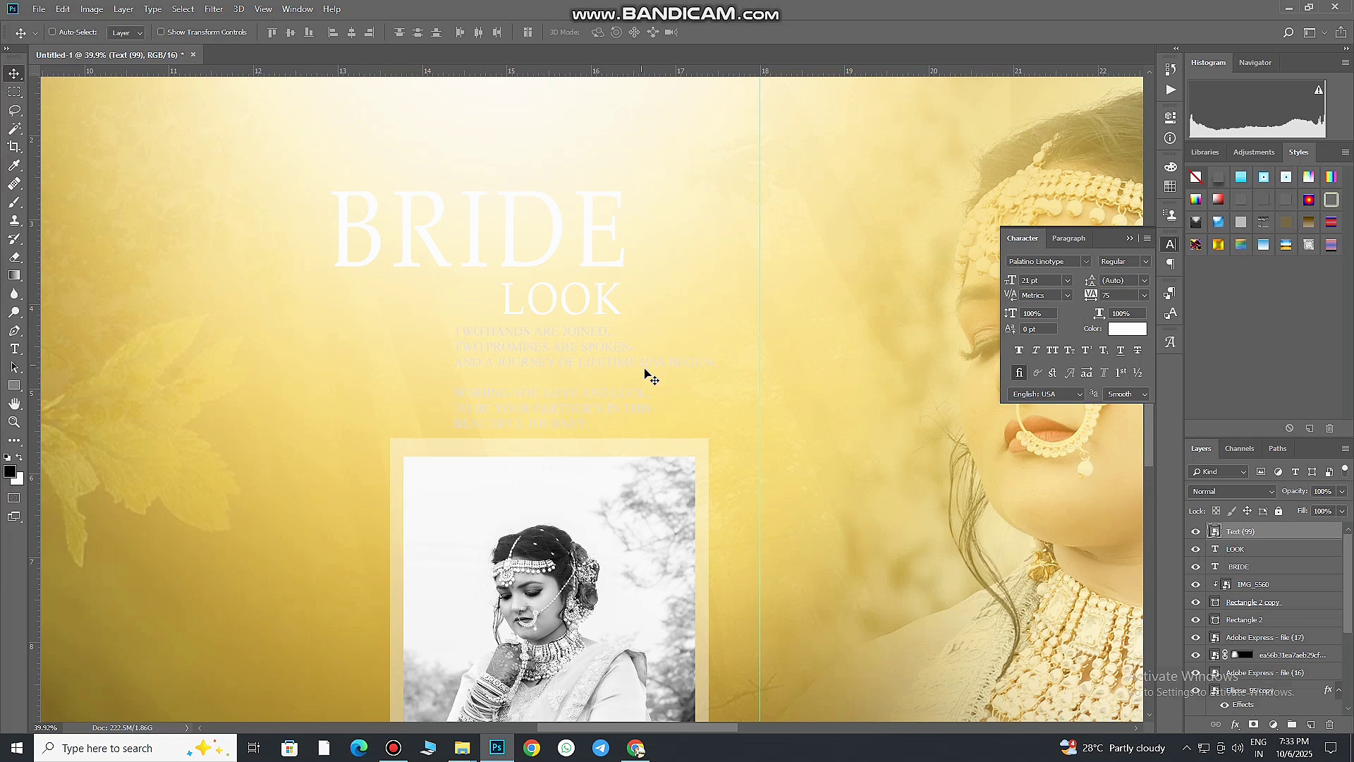
scroll(867, 540, down, 3)
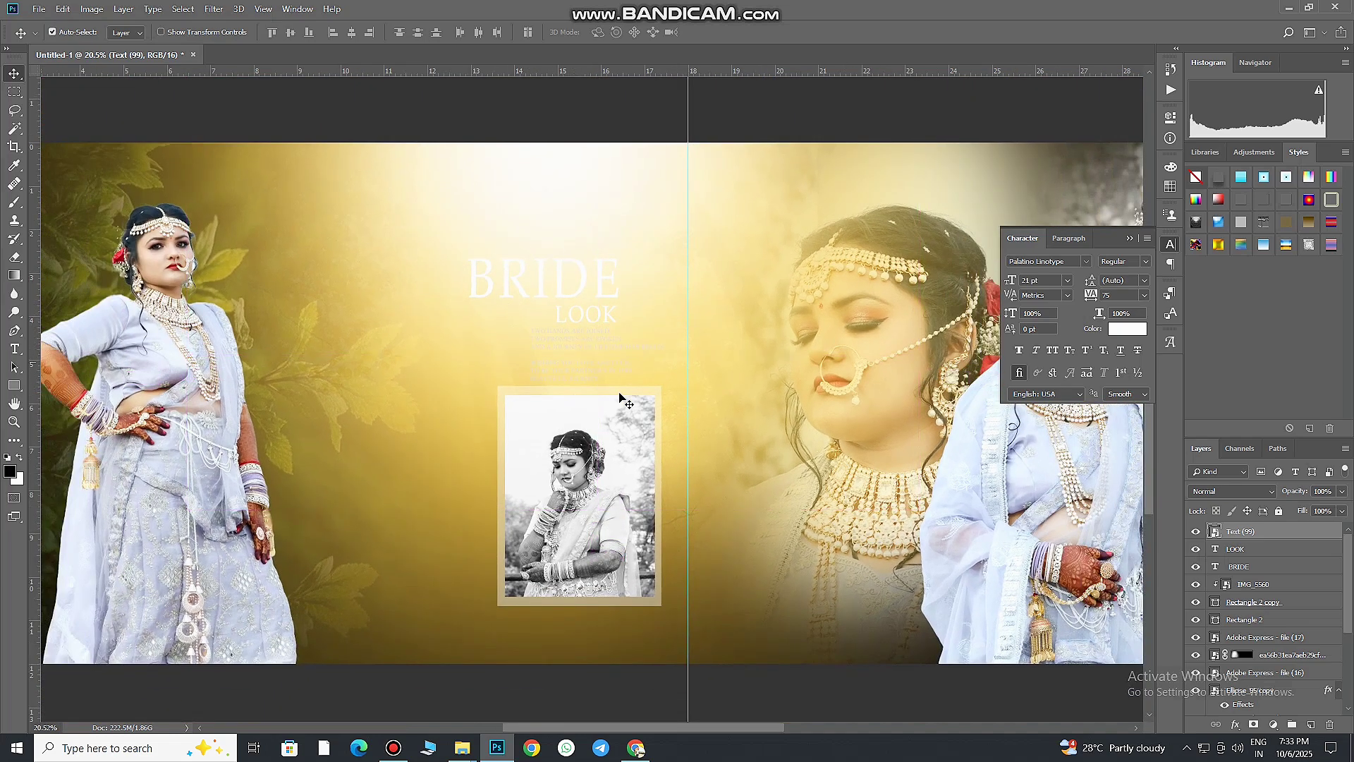
- Give the Text (99) verse a black Color Overlay layer style
double_click(1311, 536)
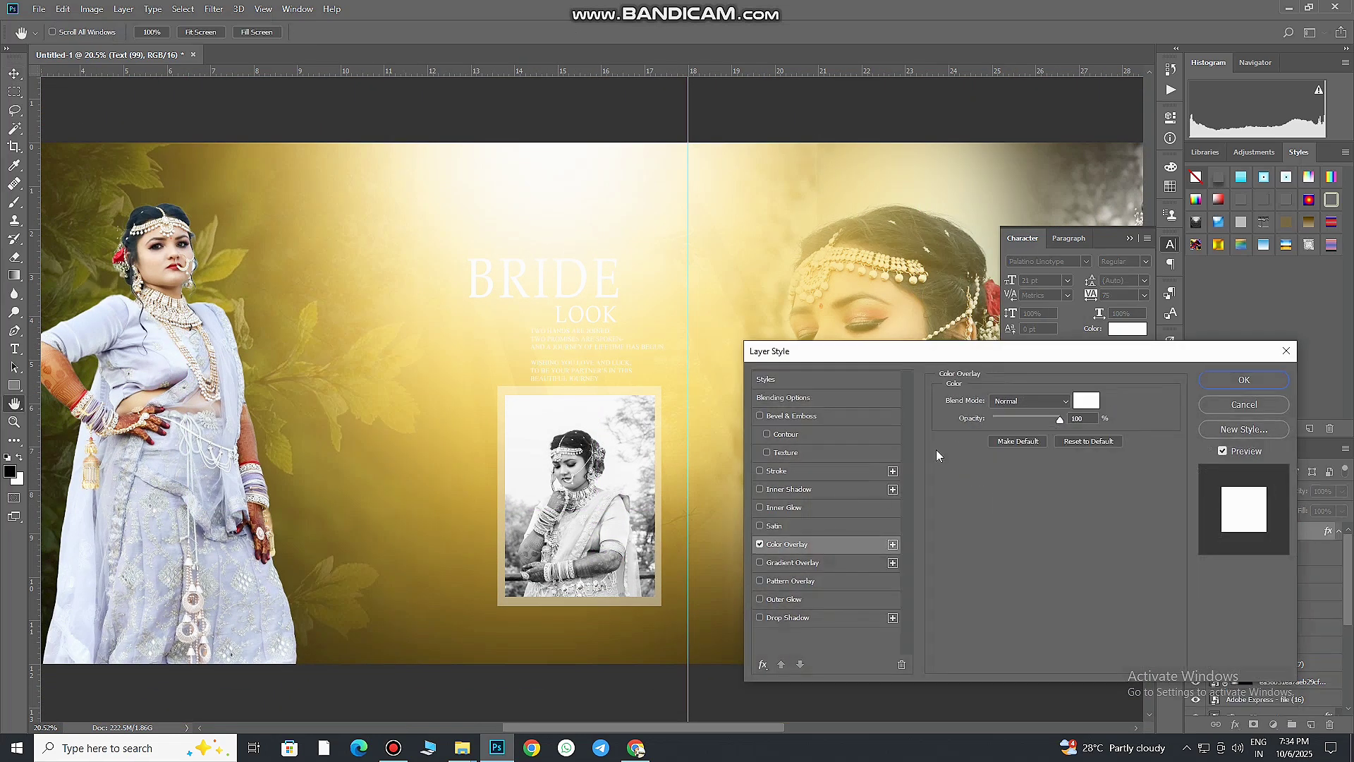
click(1086, 401)
drag(979, 621, 960, 624)
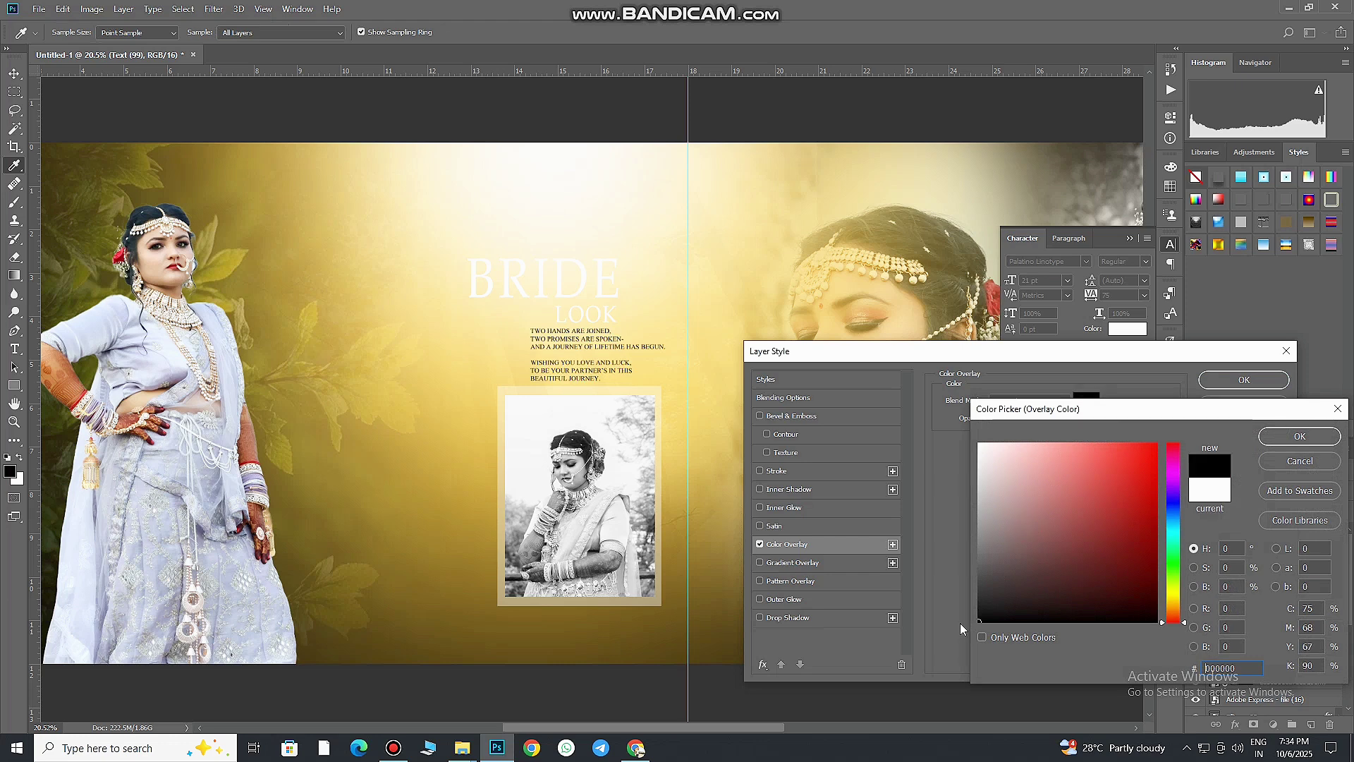
click(1297, 437)
key(Return)
- Apply the same black Color Overlay to the LOOK and BRIDE titles
click(1267, 575)
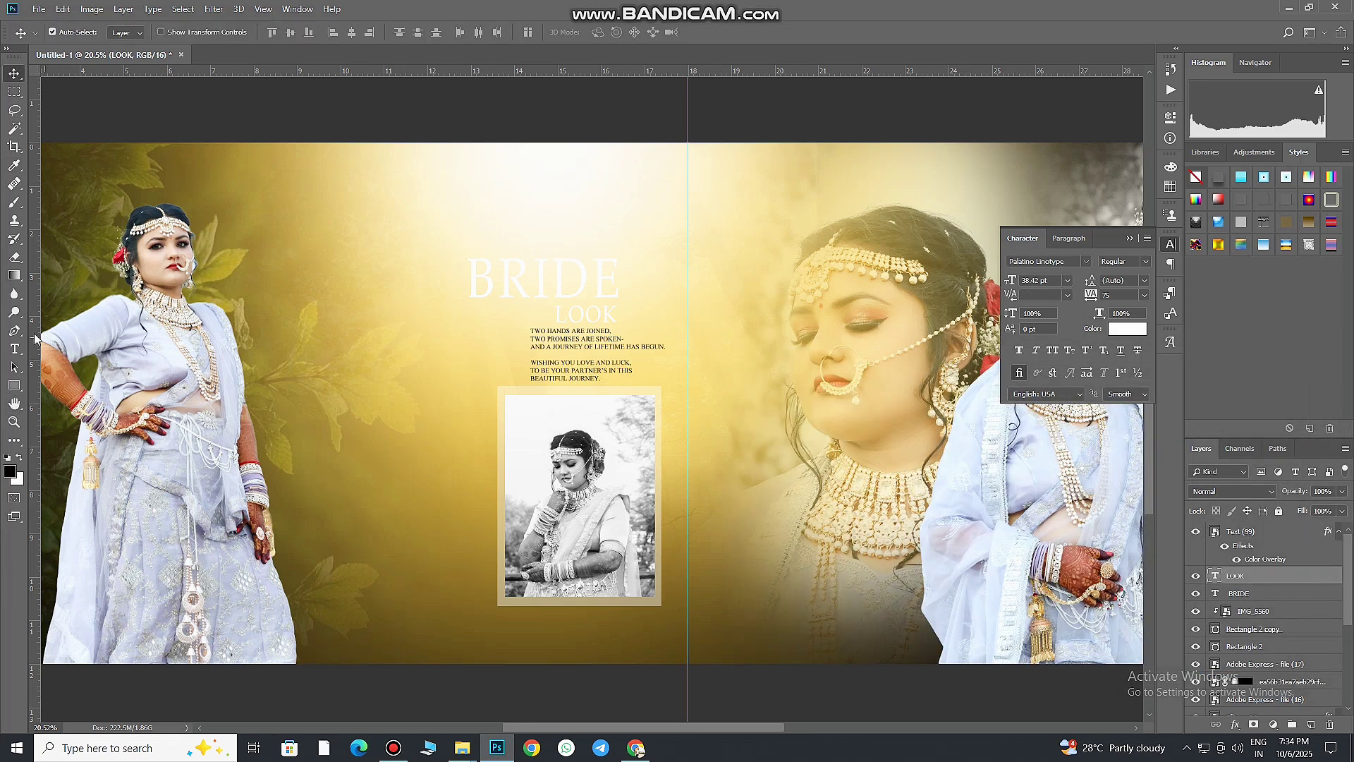
double_click(1305, 575)
click(793, 544)
key(Return)
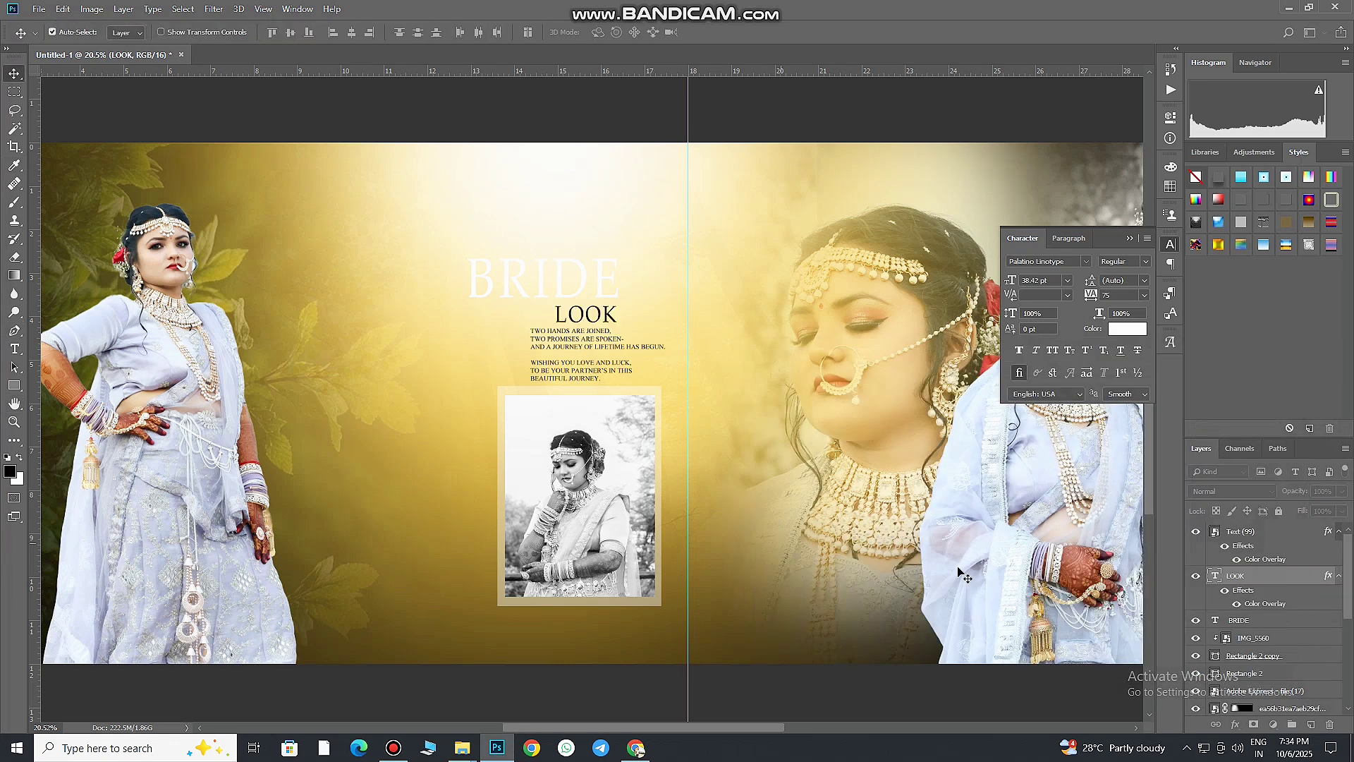
double_click(1305, 620)
click(773, 543)
key(Return)
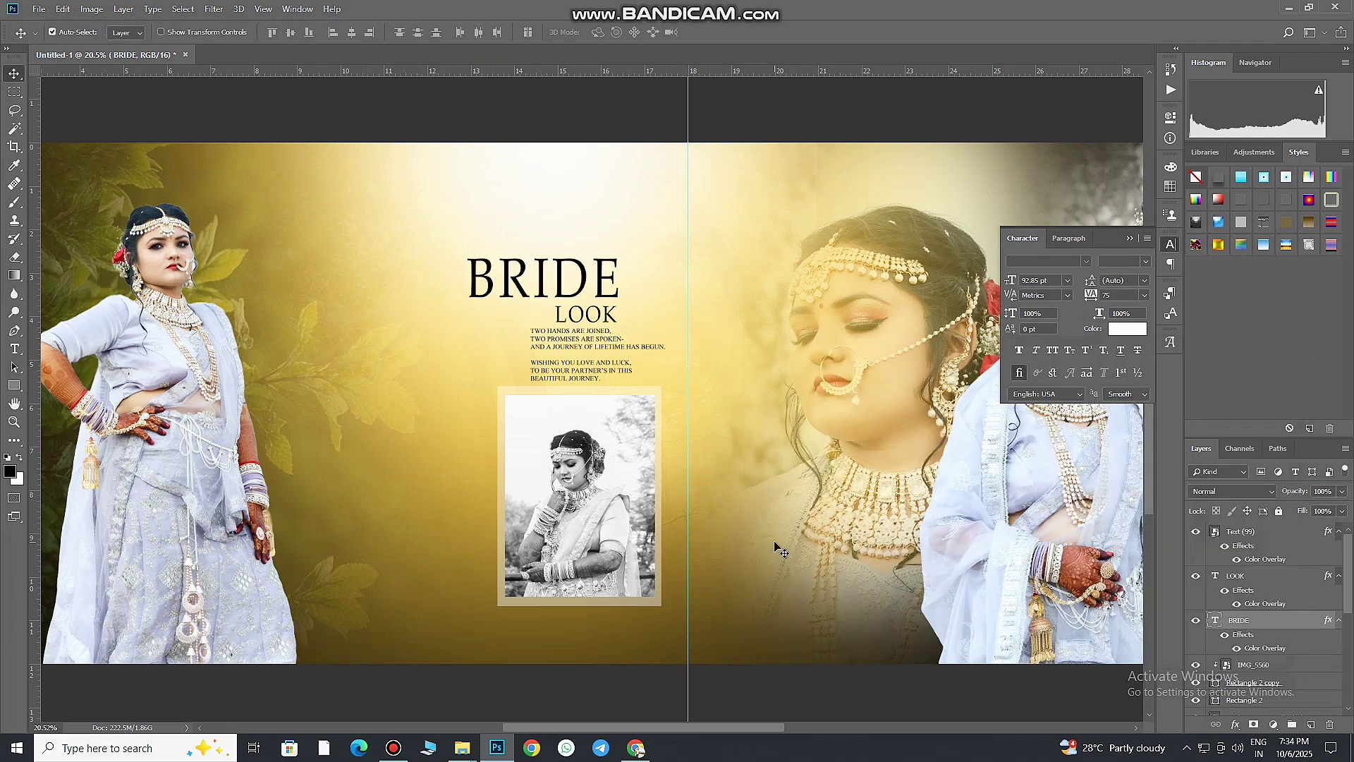
- Browse the text graphics folder in File Explorer and select the tall vertical Text (24) graphic
scroll(668, 568, down, 3)
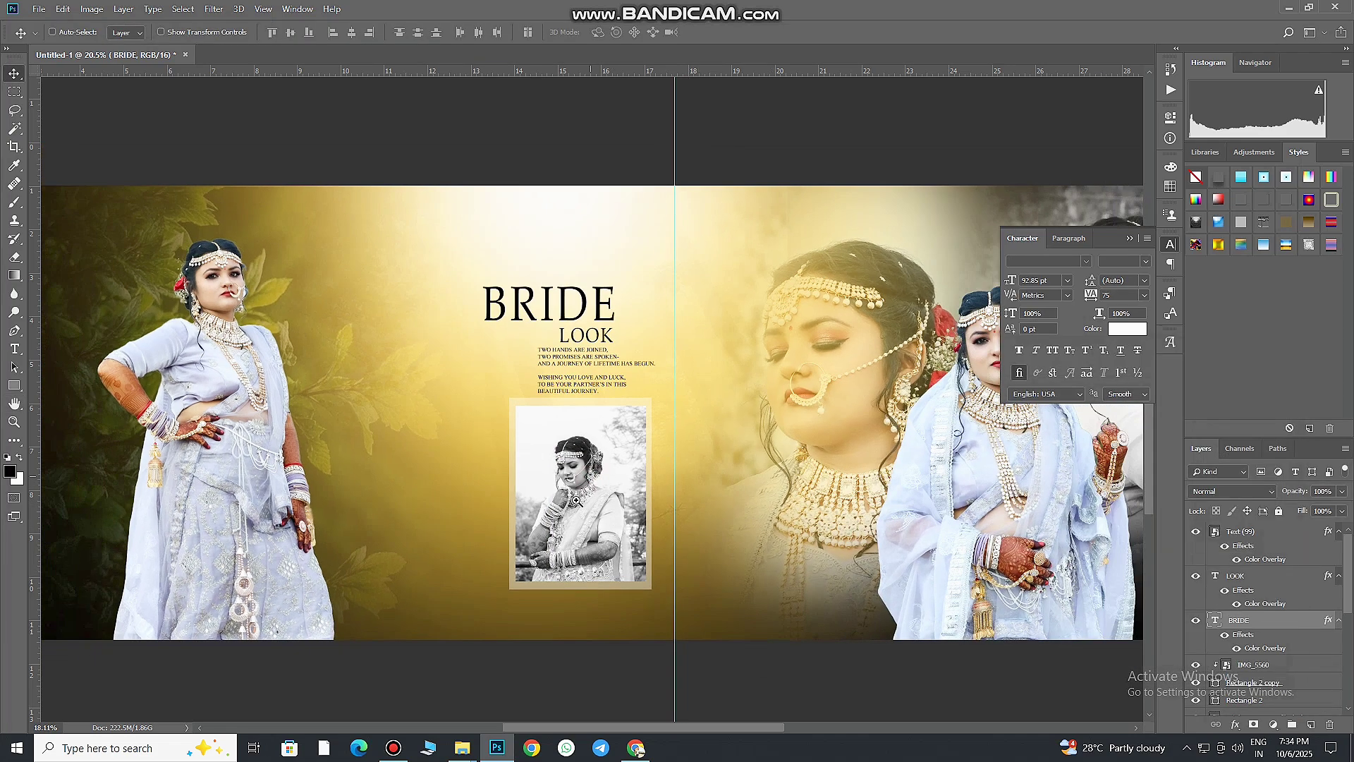
click(462, 748)
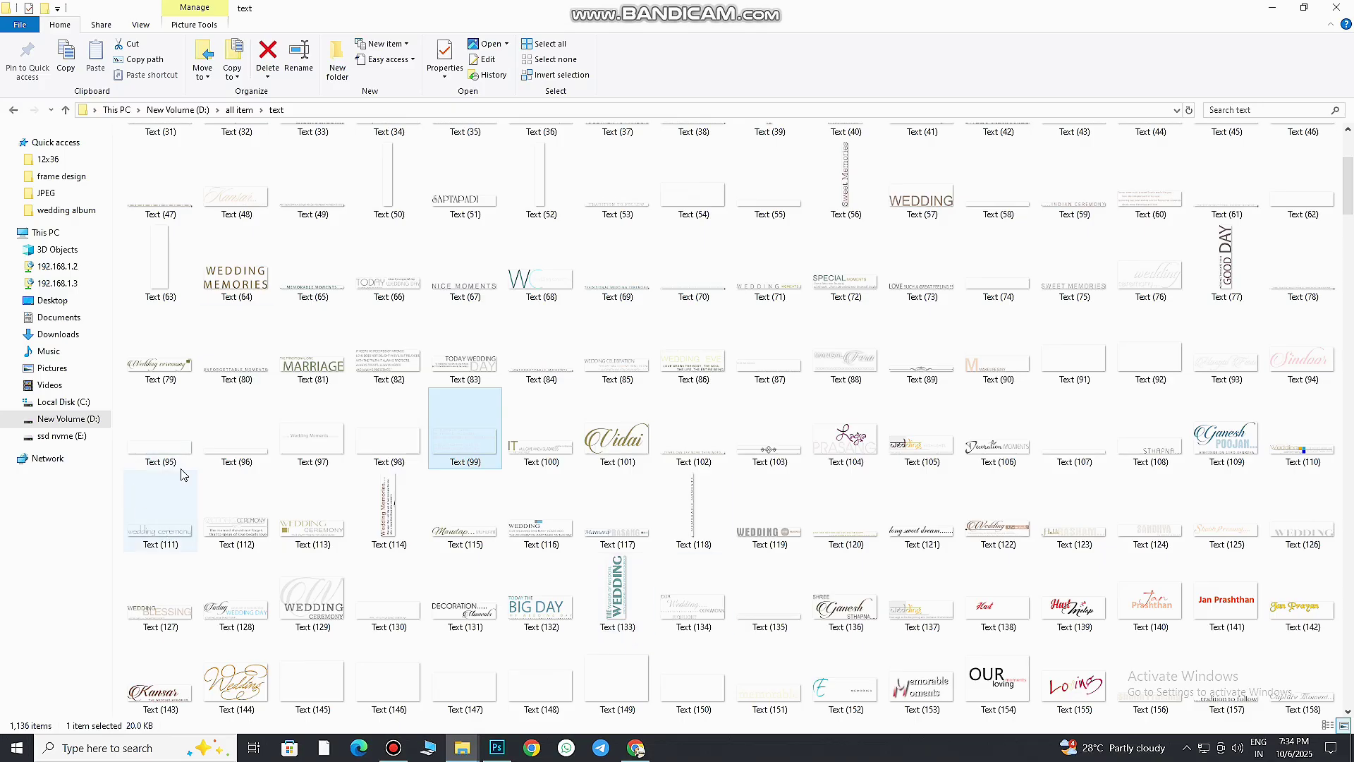
click(387, 522)
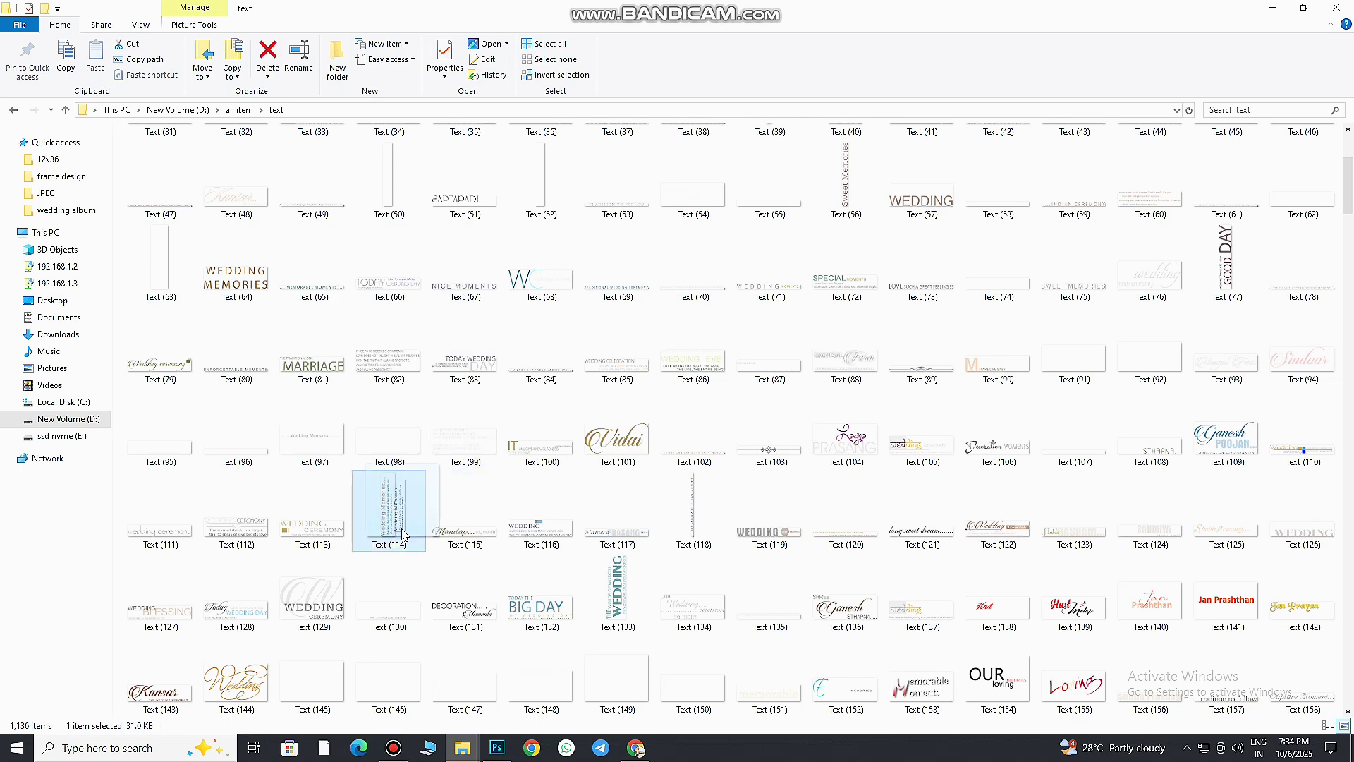
scroll(389, 494, up, 3)
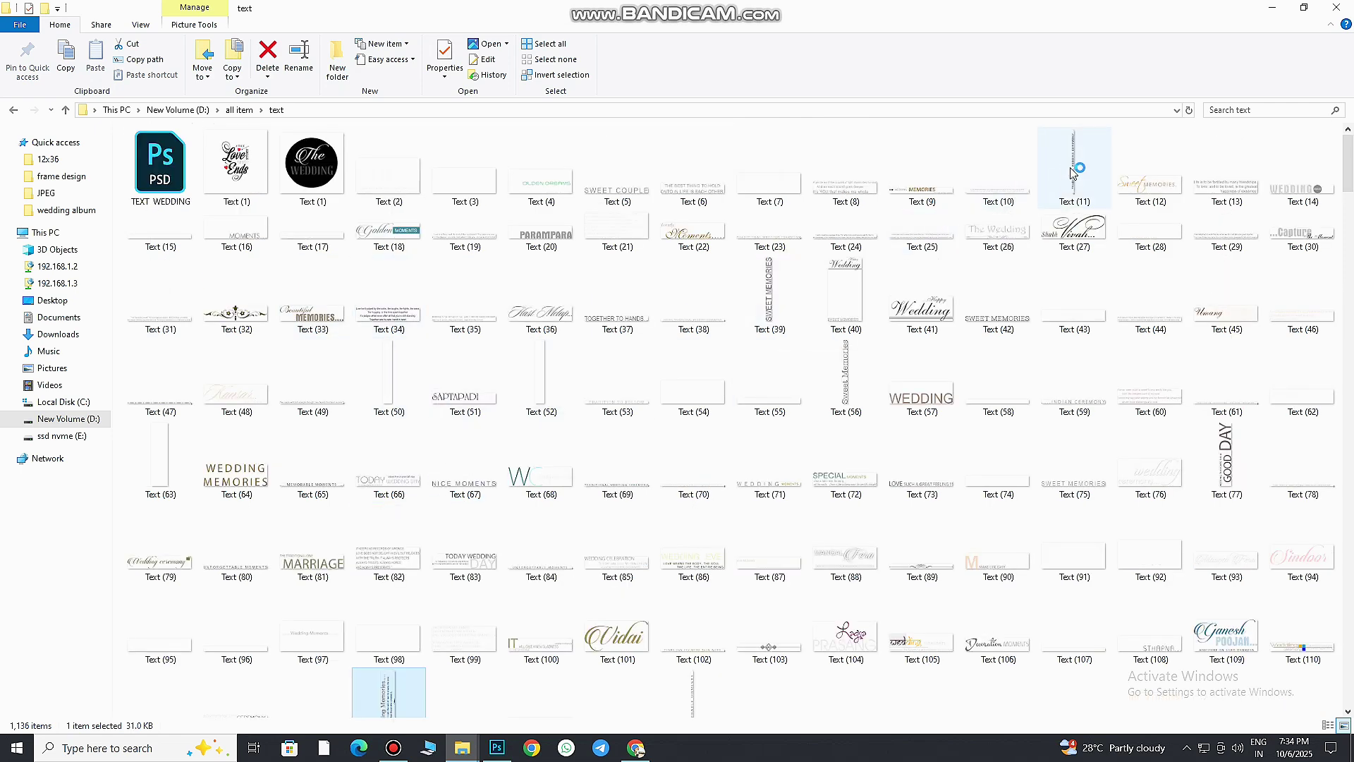
click(844, 237)
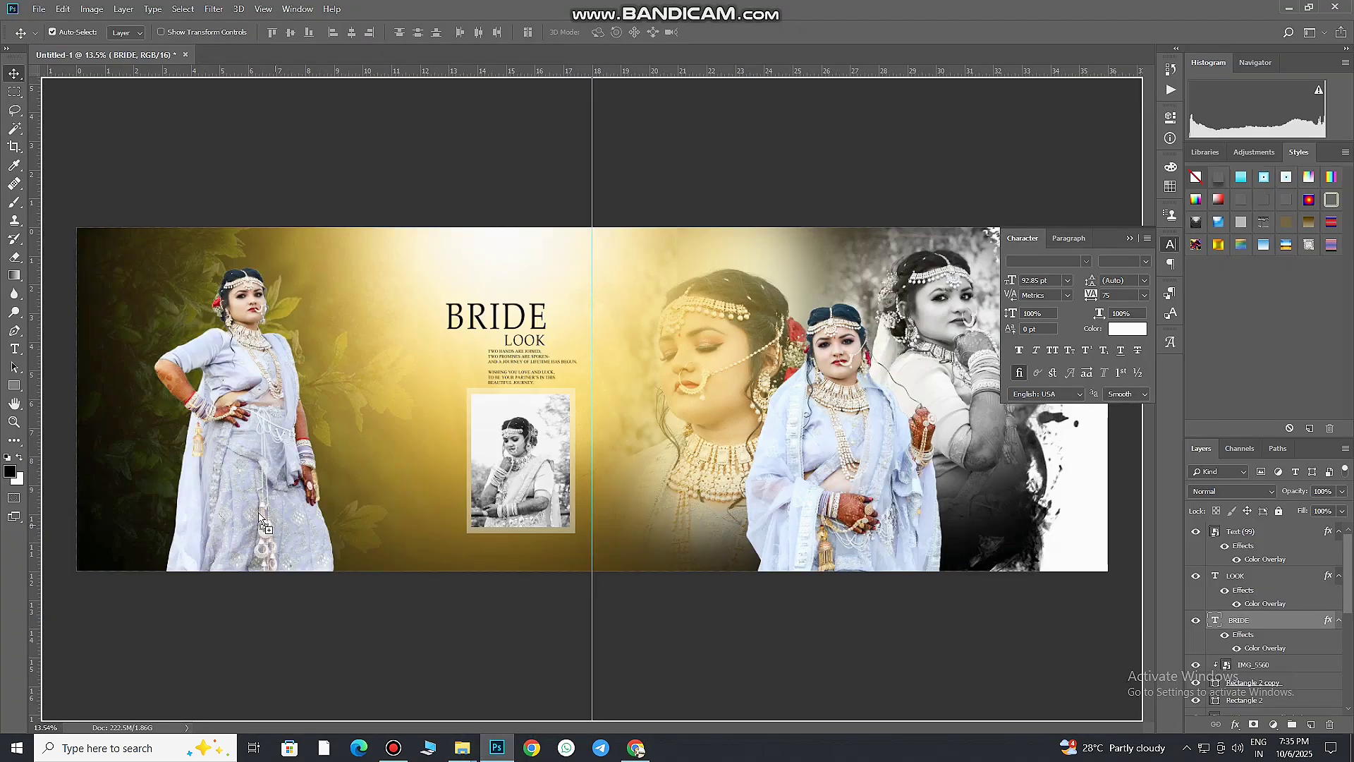
- Place Text (24) on the spread and move it to the left page edge
drag(553, 609, 550, 247)
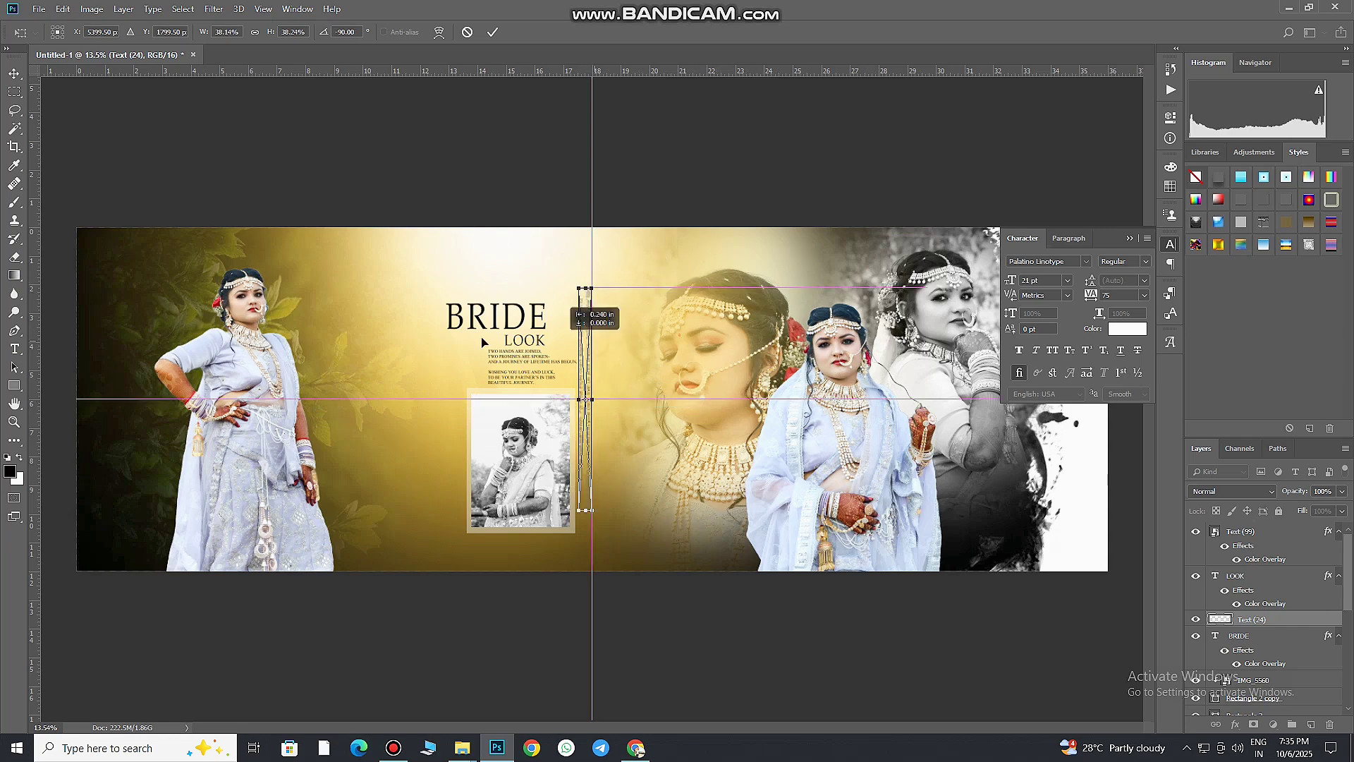
drag(585, 304, 93, 311)
key(Return)
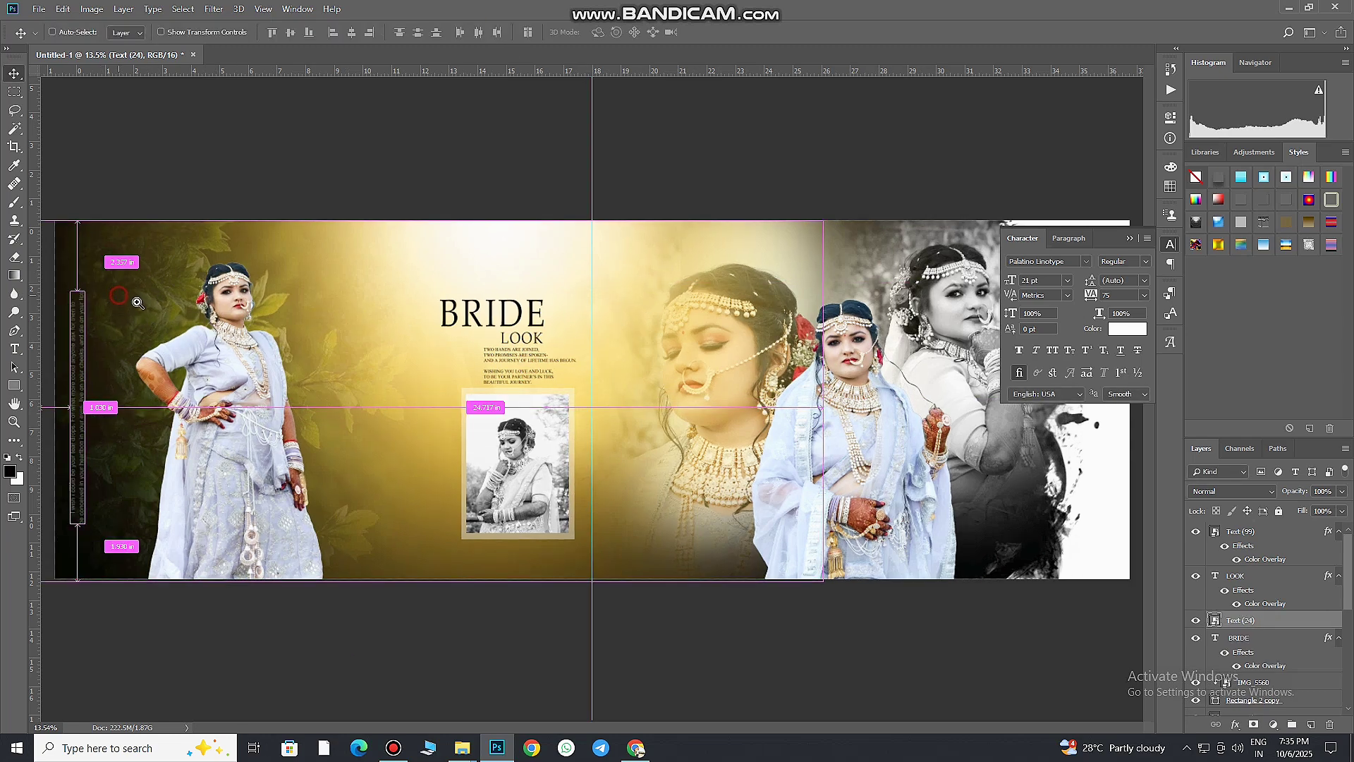
scroll(105, 420, up, 2)
- Draw a small white circle at the top-left with the Ellipse tool
click(14, 386)
right_click(14, 386)
click(58, 414)
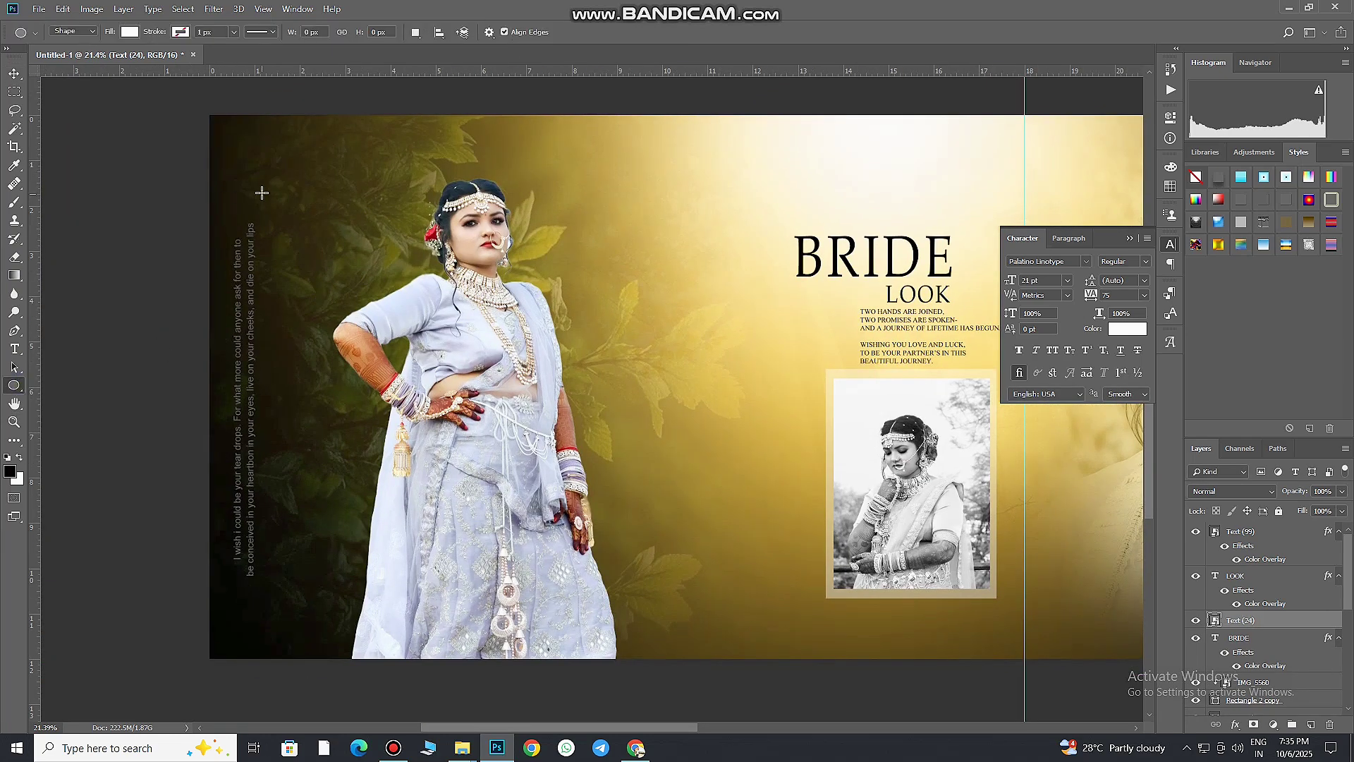
mouse_move(245, 185)
mouse_down()
mouse_move(258, 199)
mouse_move(245, 220)
mouse_up()
click(14, 74)
- Lower the bottom and middle circles' opacity so the three dots fade
scroll(246, 219, up, 5)
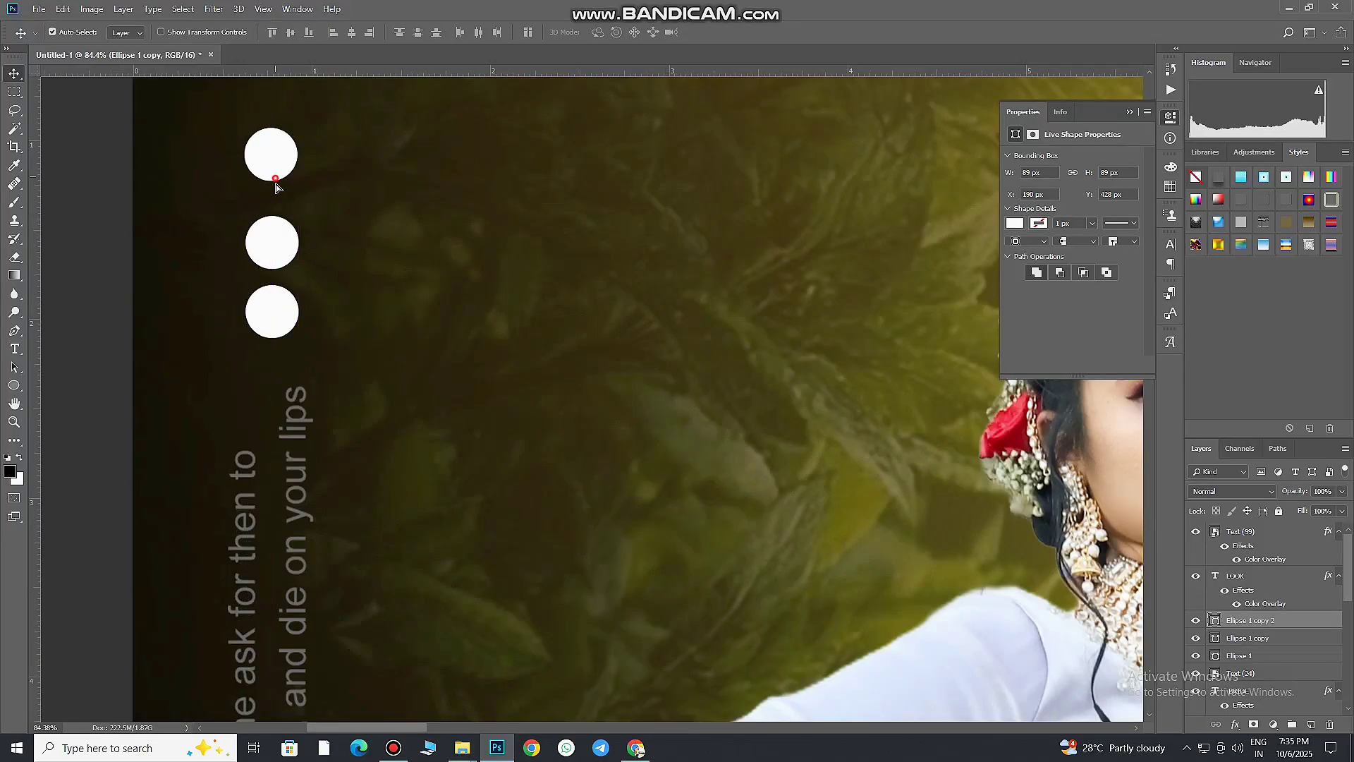
ctrl+click(270, 308)
mouse_move(1341, 494)
mouse_down()
mouse_move(1310, 510)
mouse_move(1335, 511)
mouse_up()
click(1296, 637)
scroll(471, 316, down, 3)
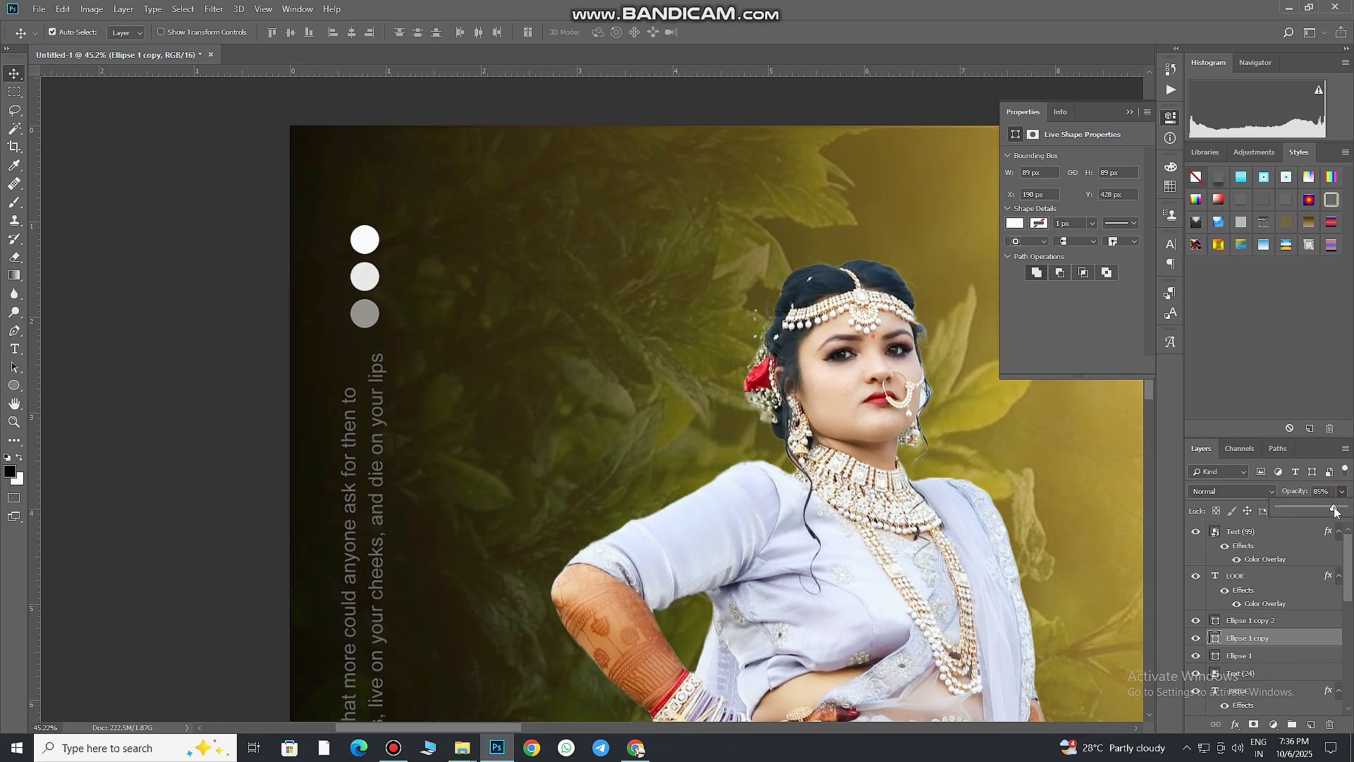
- Select all three dots and copy them to the bottom-left corner
click(1262, 620)
shift+click(1263, 656)
scroll(544, 396, down, 1)
scroll(544, 396, down, 1)
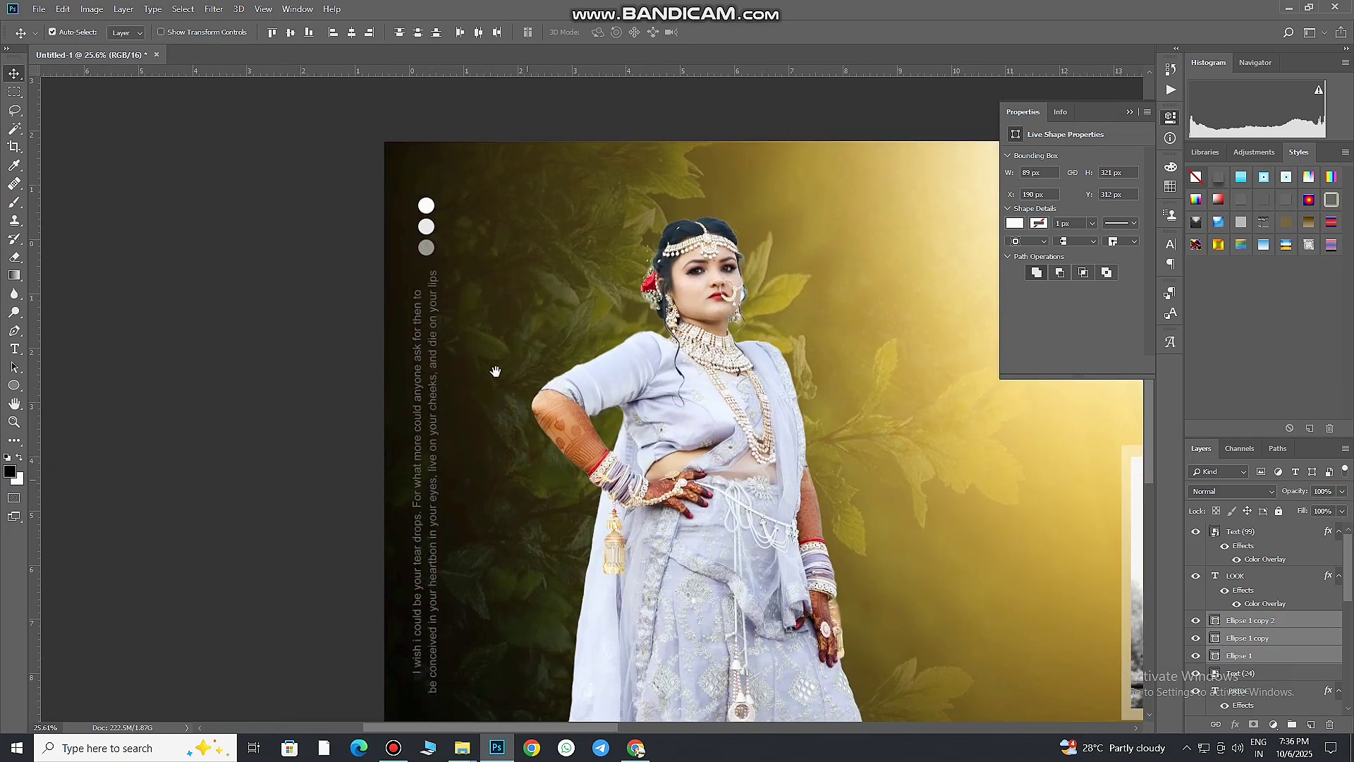
scroll(538, 354, down, 1)
scroll(537, 354, down, 1)
drag(402, 165, 398, 611)
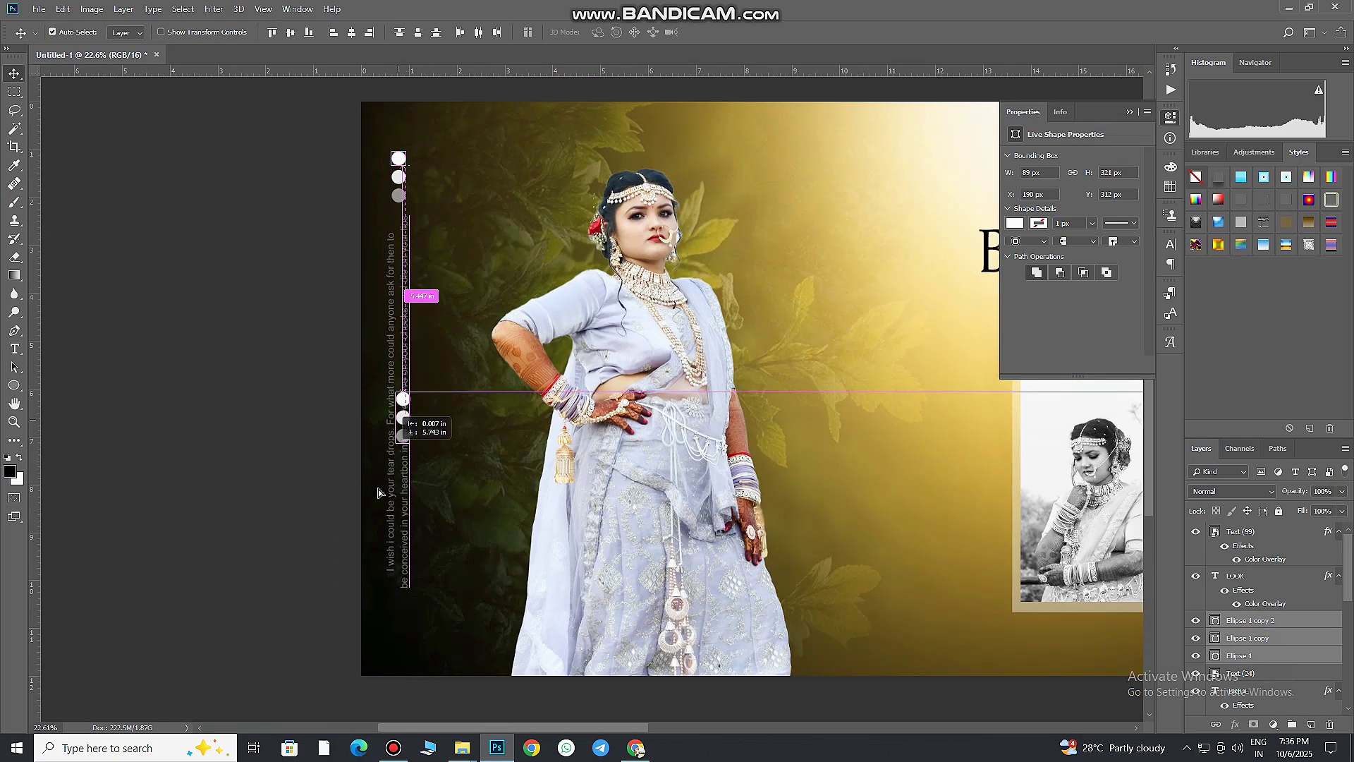
- Flip the copied dots vertically and align them with the top set
key(ctrl+t)
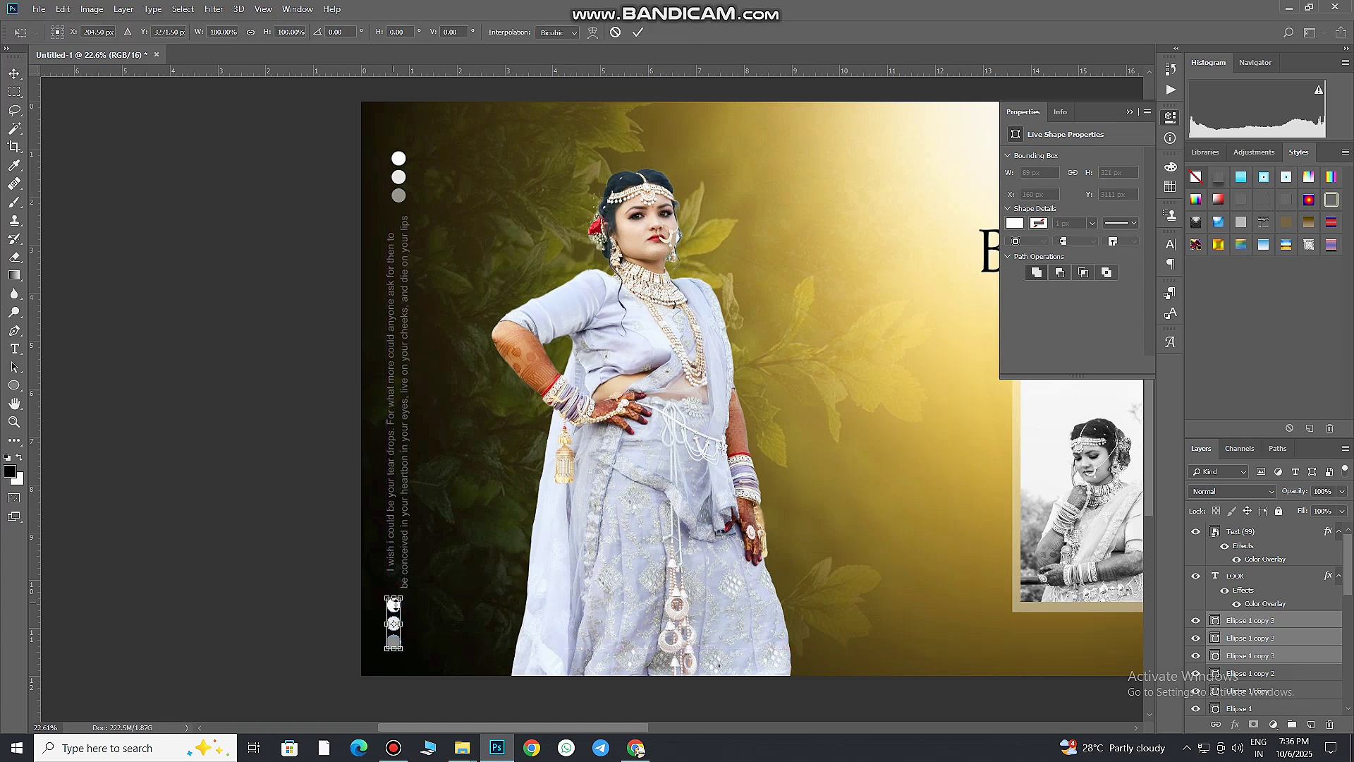
right_click(399, 614)
click(437, 598)
key(Return)
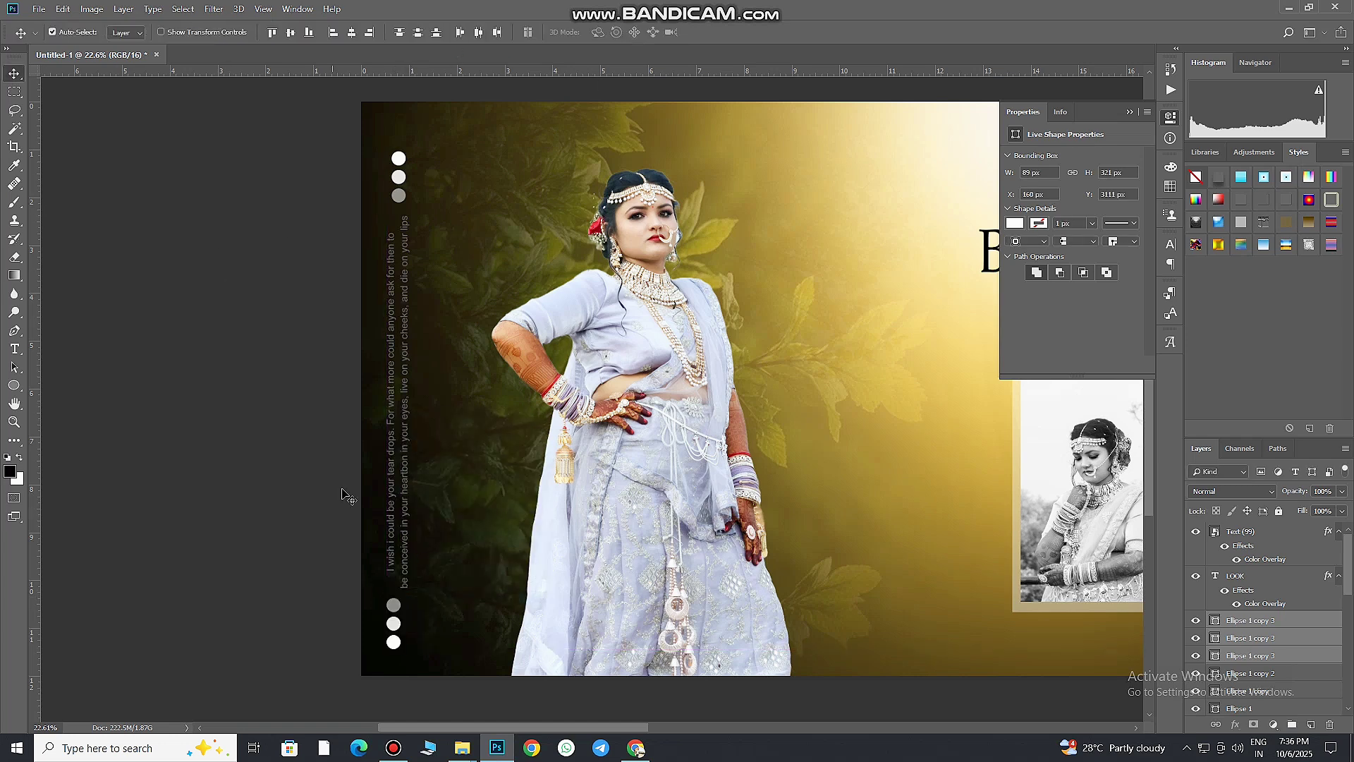
drag(394, 623, 398, 626)
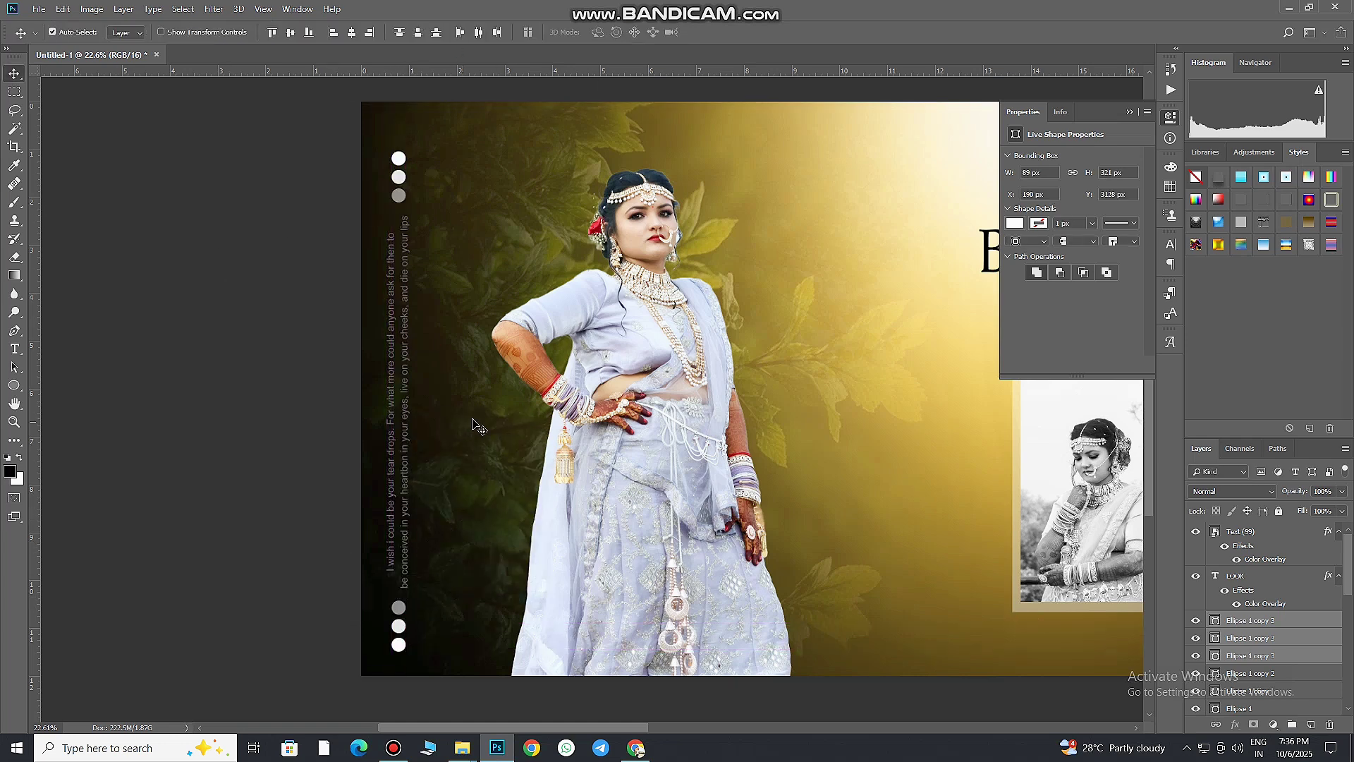
scroll(480, 427, down, 3)
click(1246, 636)
- Give the vertical Text (24) layer a white Color Overlay layer style
key(b)
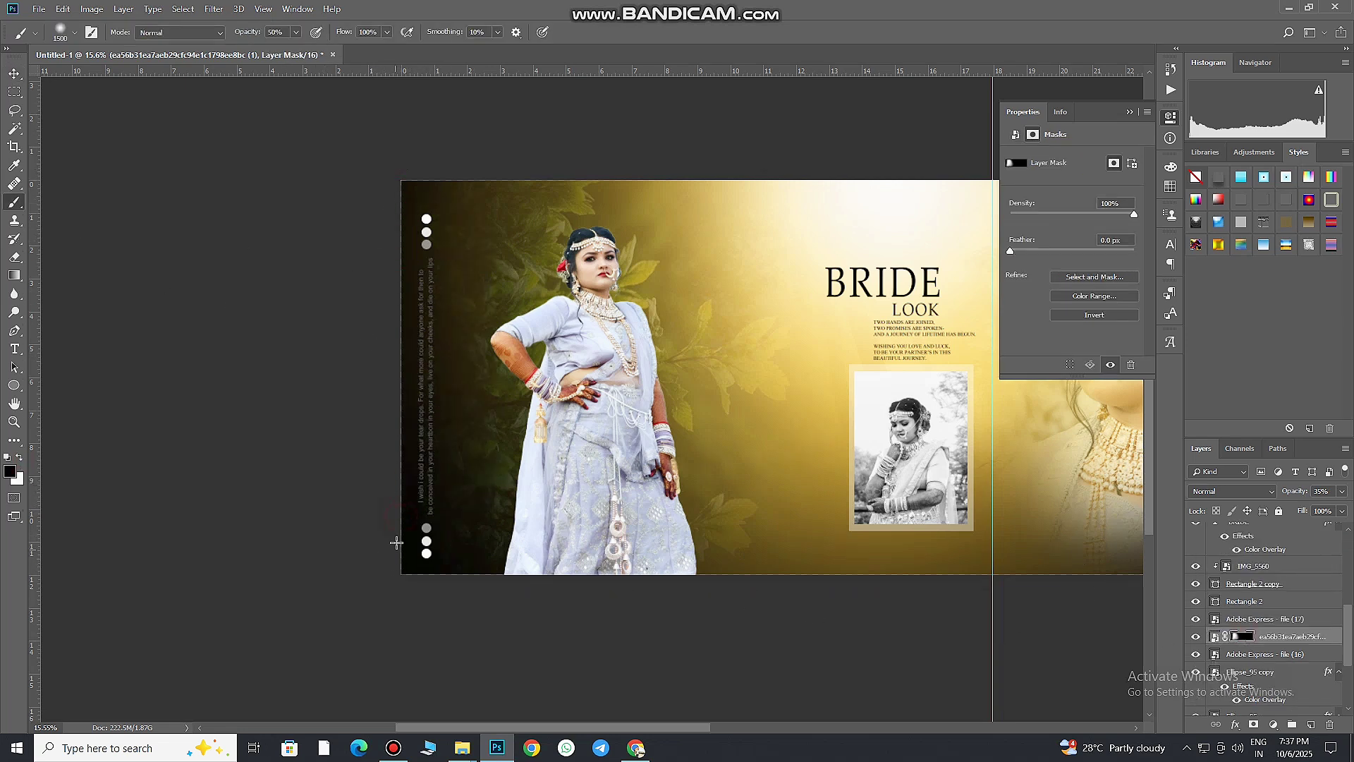
key(v)
scroll(1263, 606, up, 5)
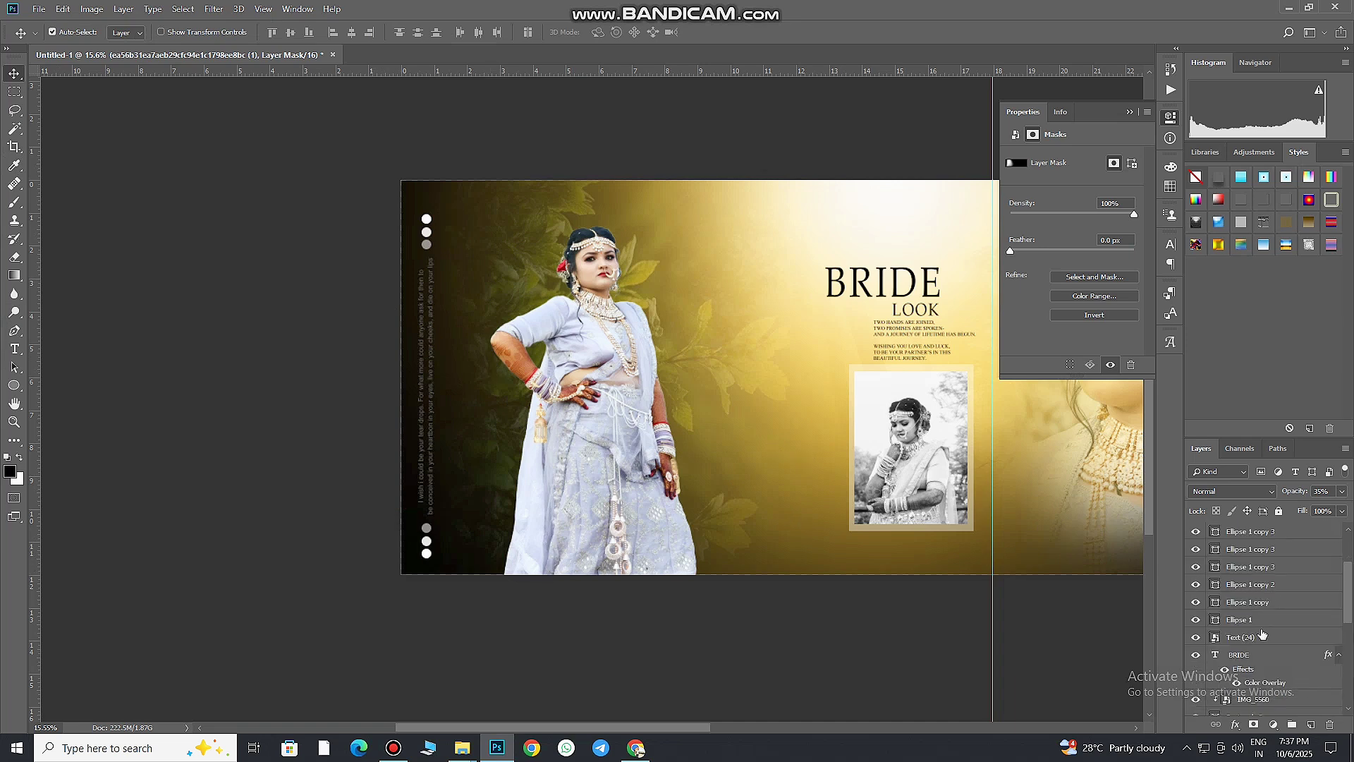
click(1228, 637)
click(1195, 637)
double_click(1290, 637)
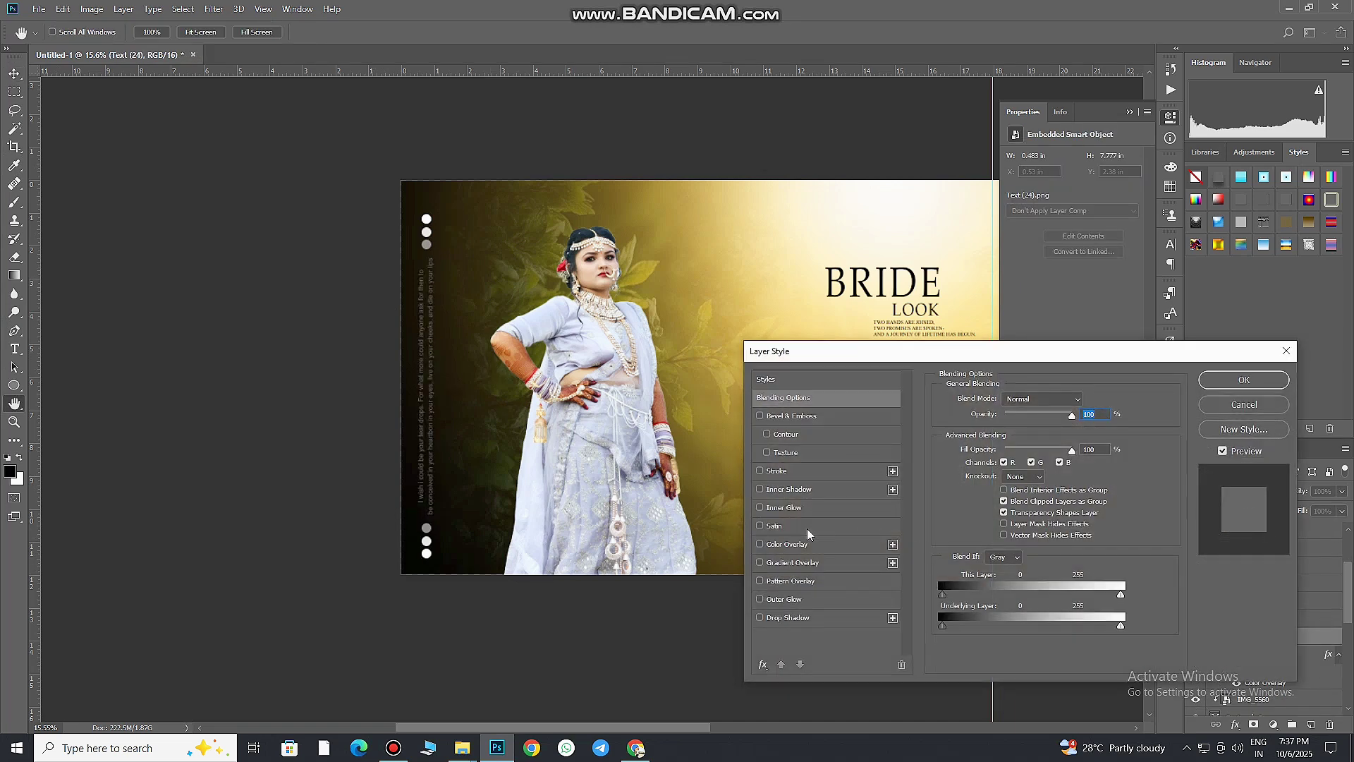
click(786, 544)
click(1087, 400)
click(962, 433)
key(Return)
key(Return)
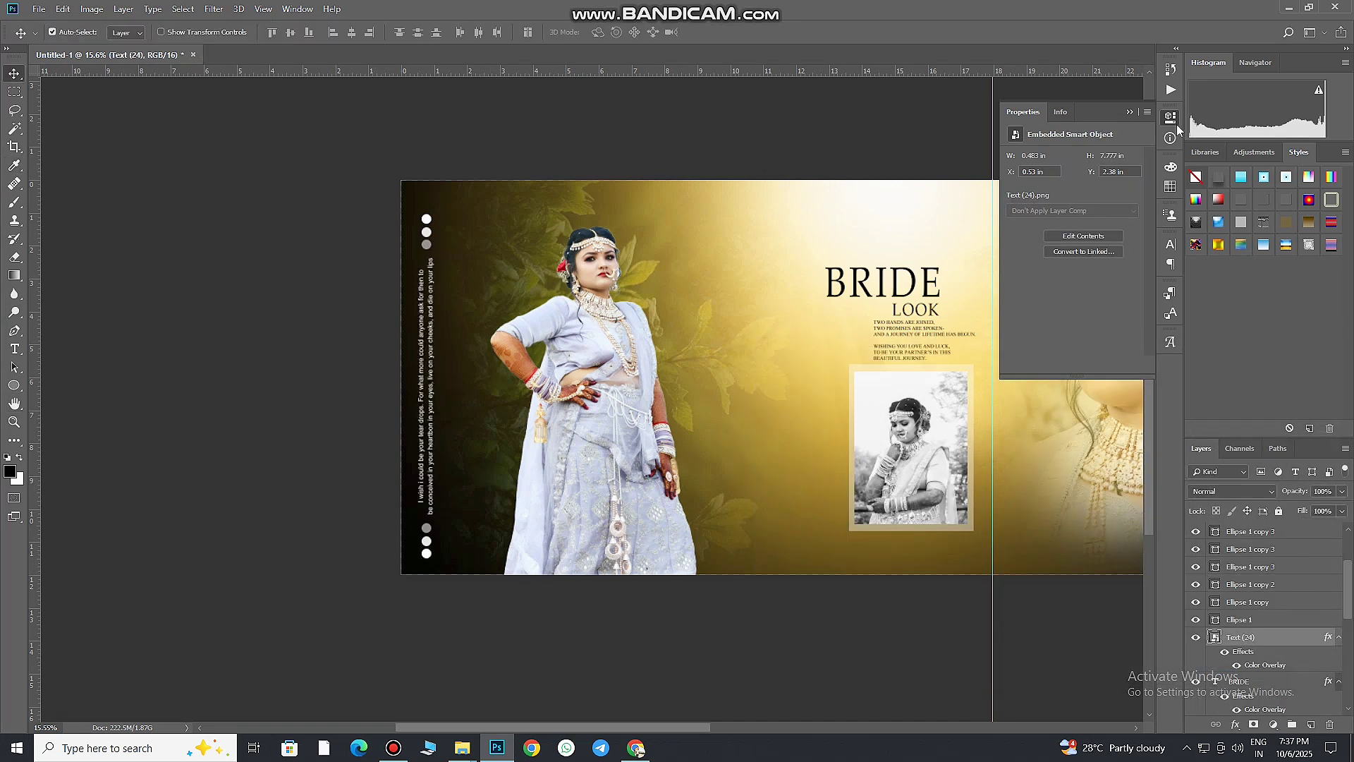
key(ctrl+0)
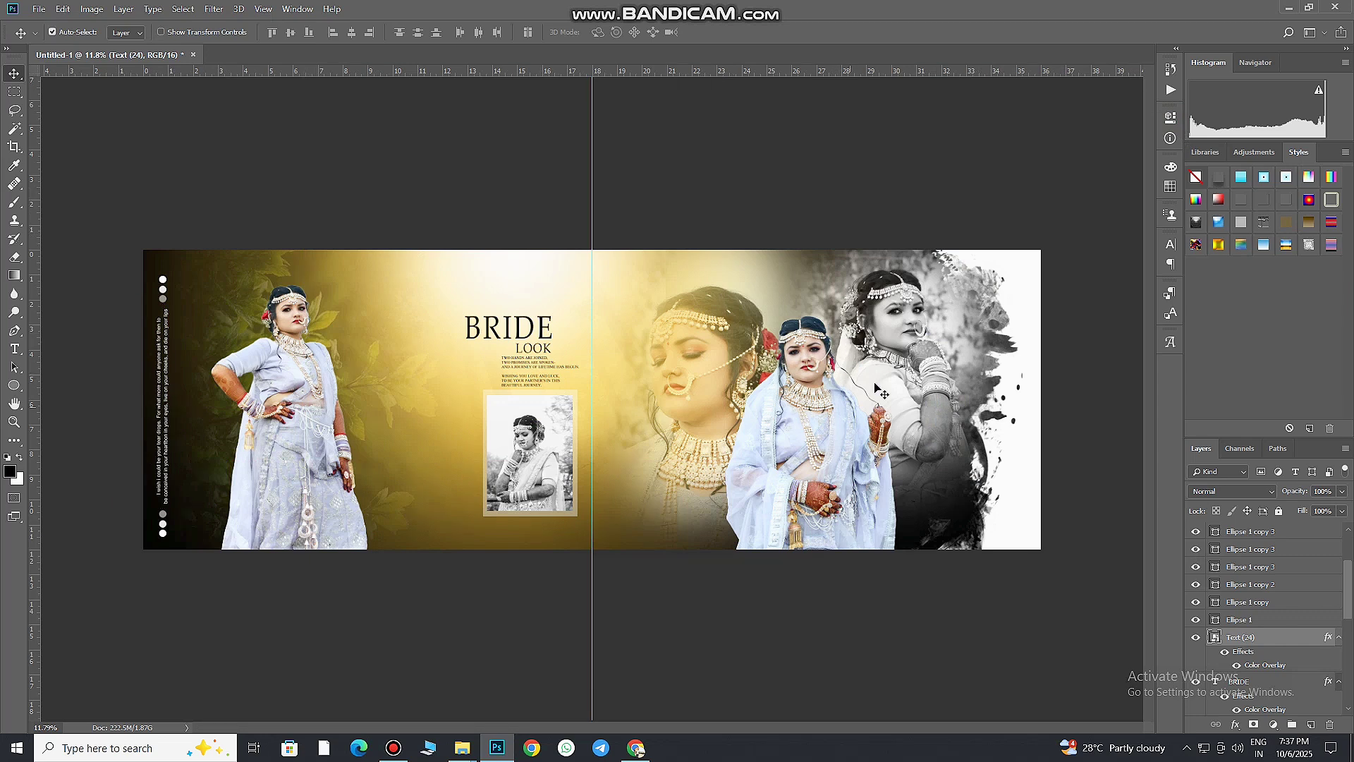
- Select the IMG_5556 and IMG_5543 photo layers and check IMG_5556's opacity
click(898, 348)
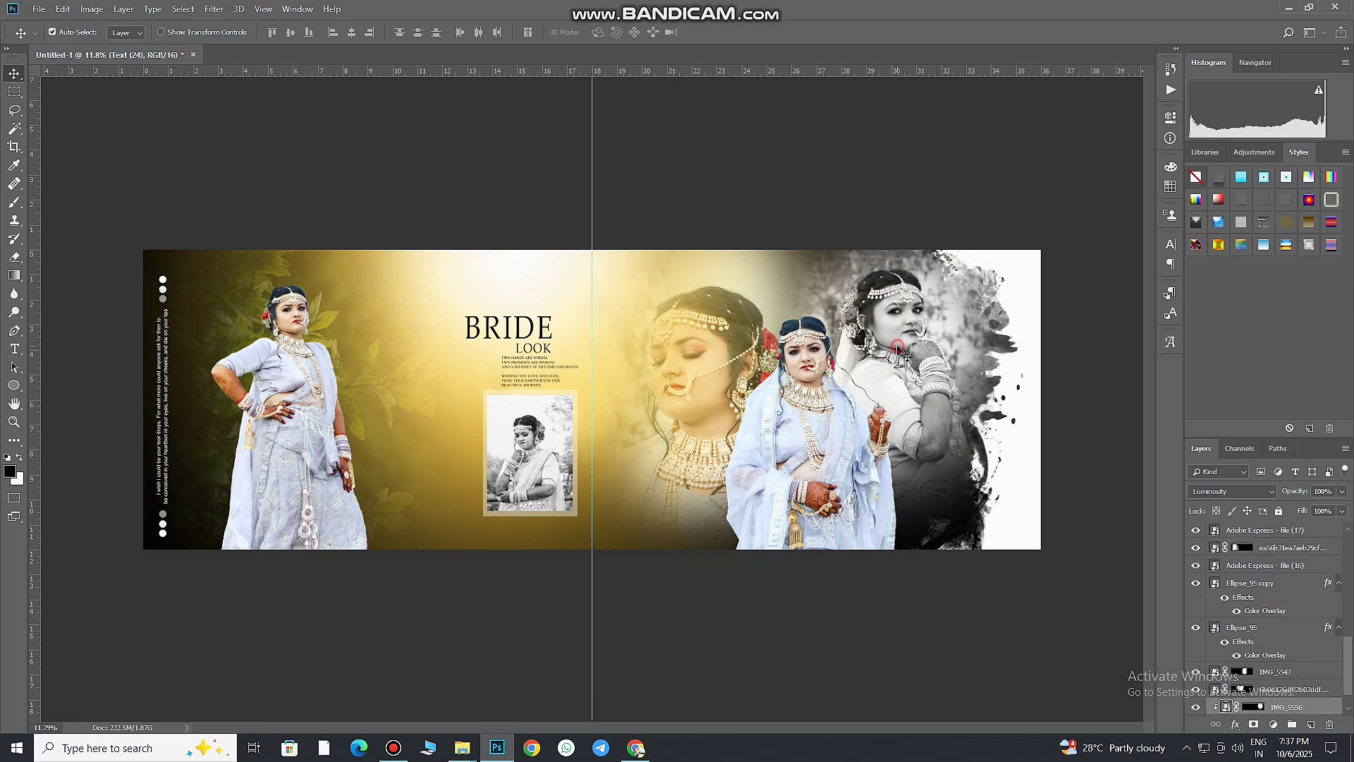
click(1343, 491)
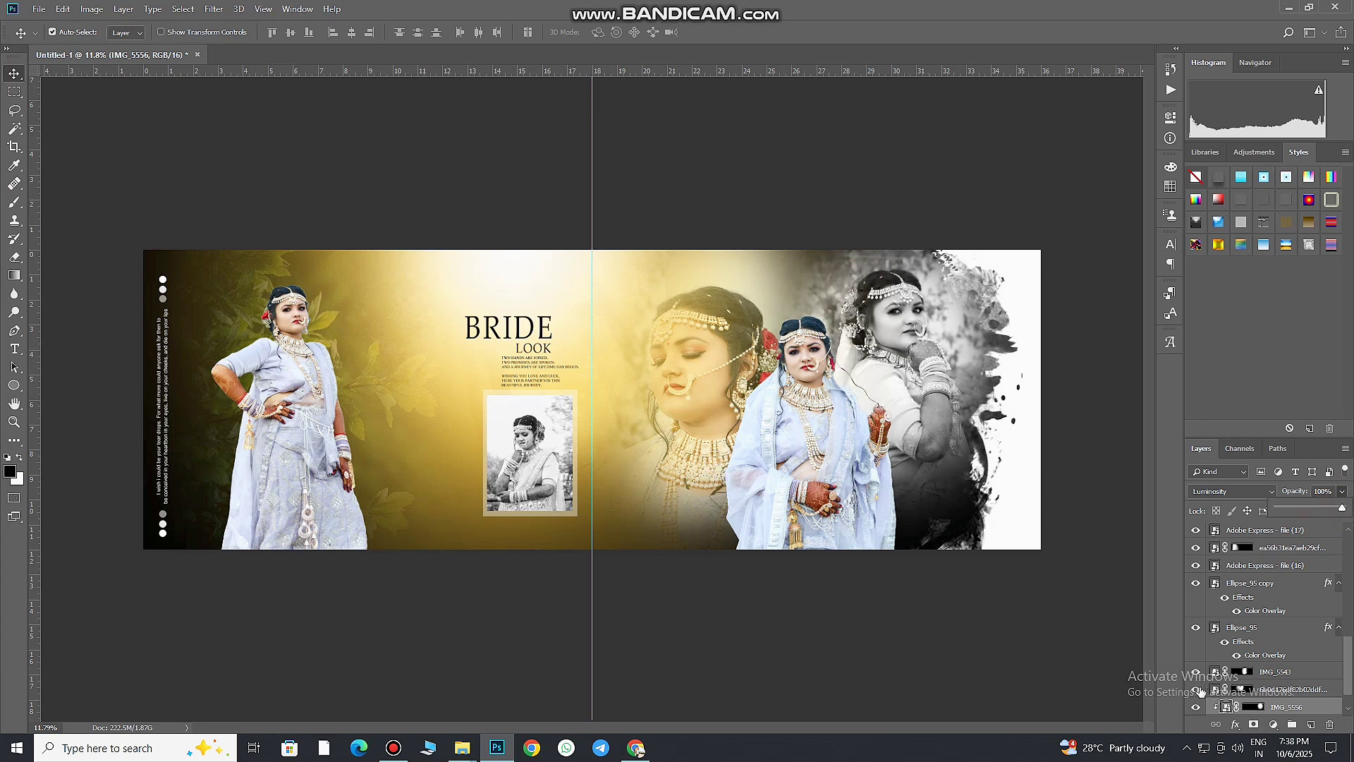
scroll(1241, 670, down, 2)
click(1280, 640)
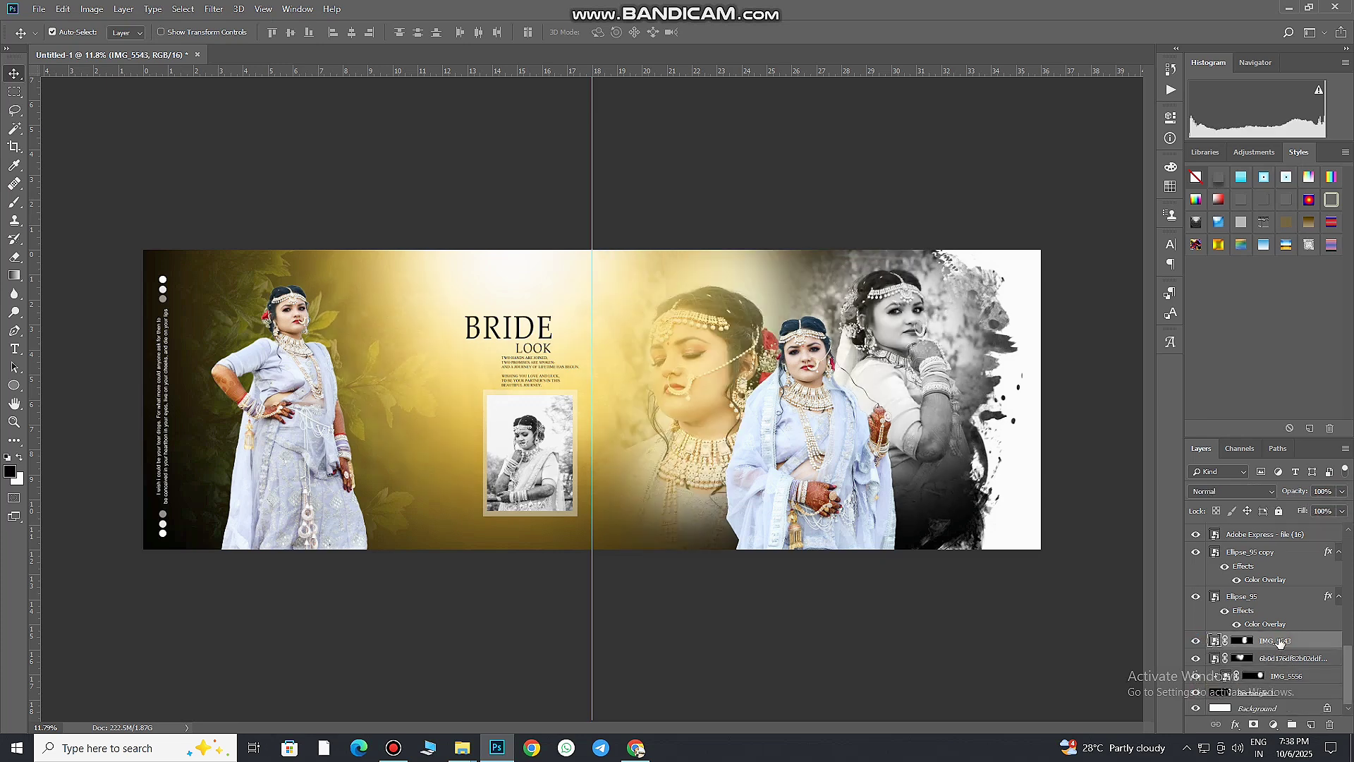
- Add a layer mask to Ellipse_95 and brush over the close-up bride's face
click(703, 374)
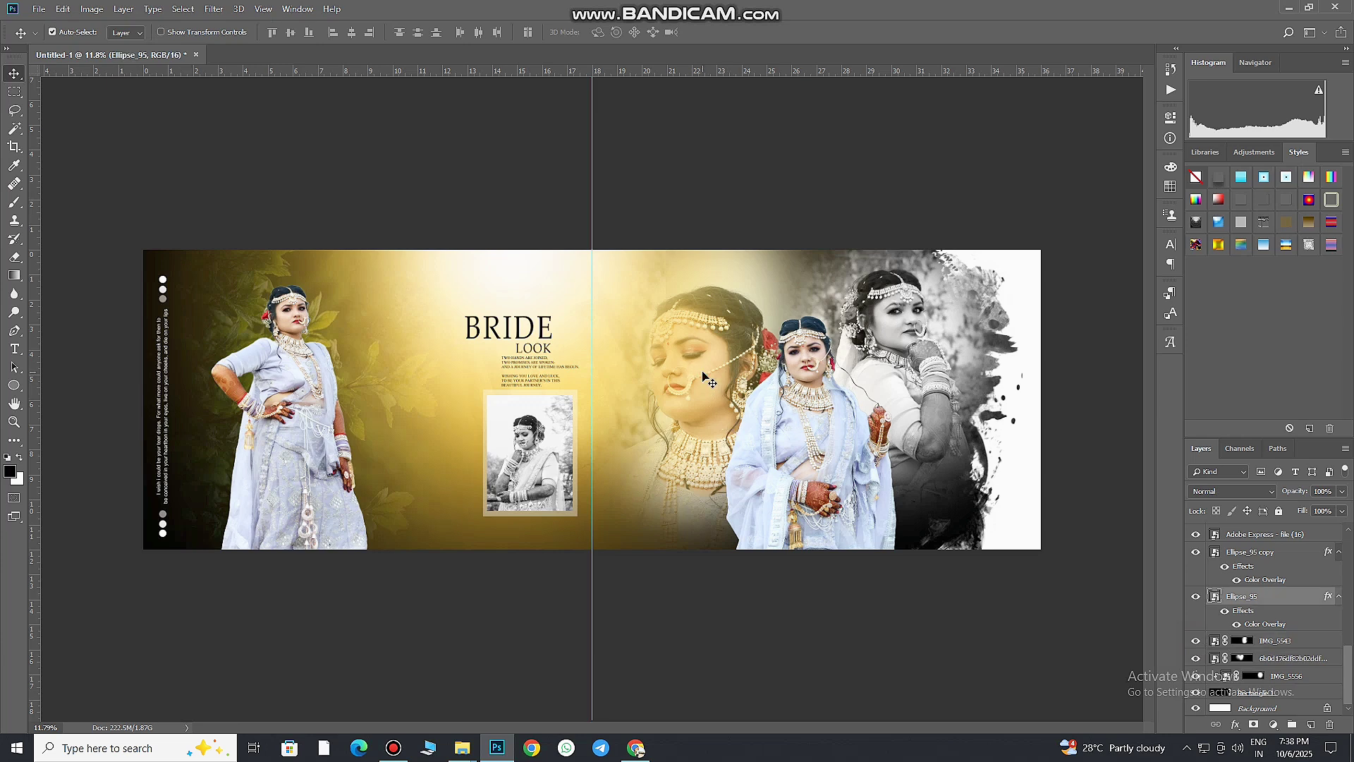
click(1255, 725)
key(b)
drag(695, 350, 695, 420)
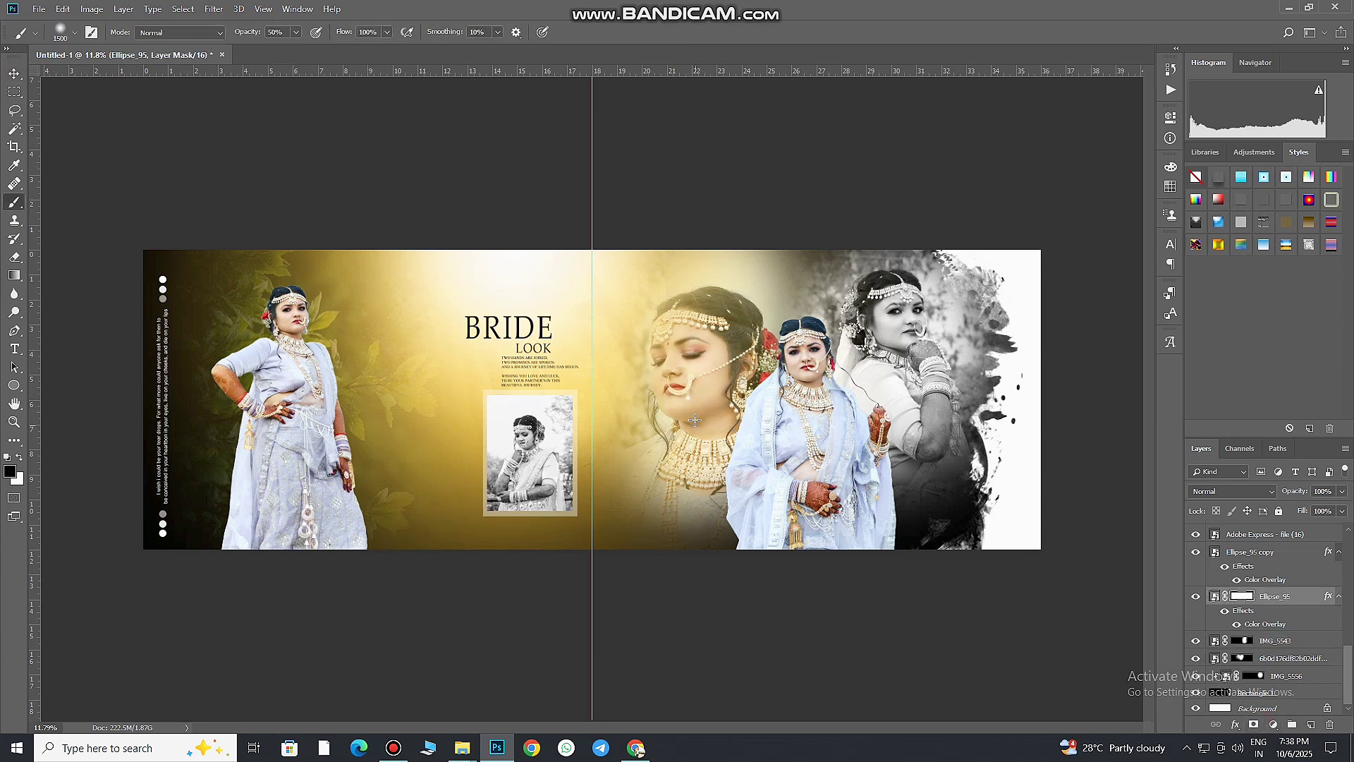